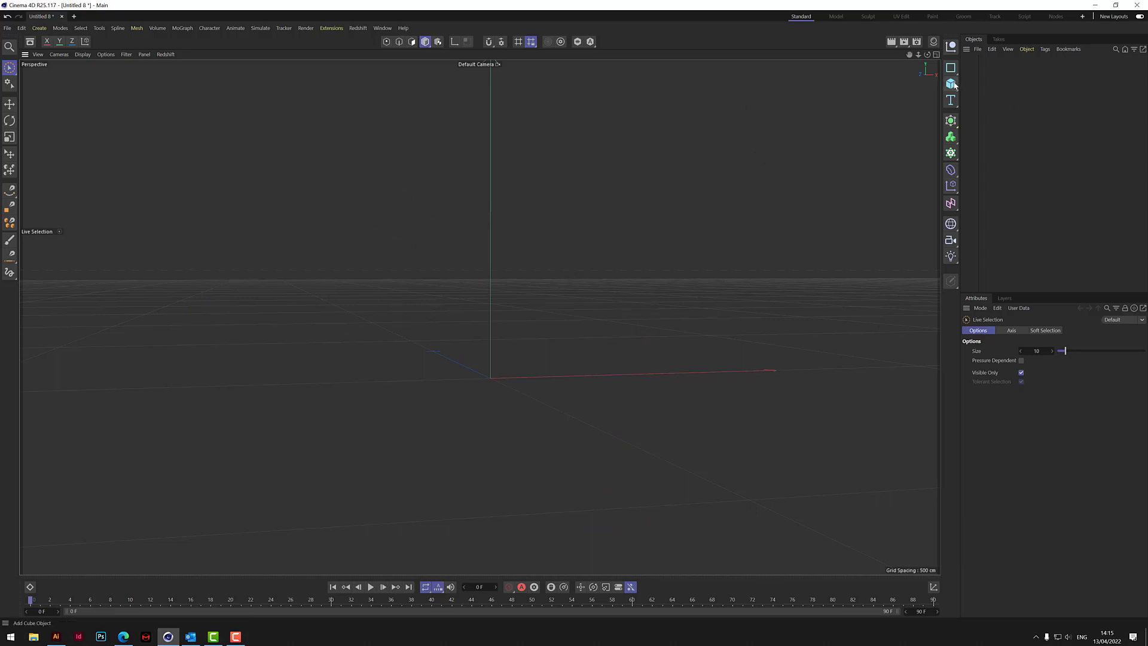
Step: Create a sphere primitive and set its segments to 50
left_click_drag(954, 84, 1042, 138)
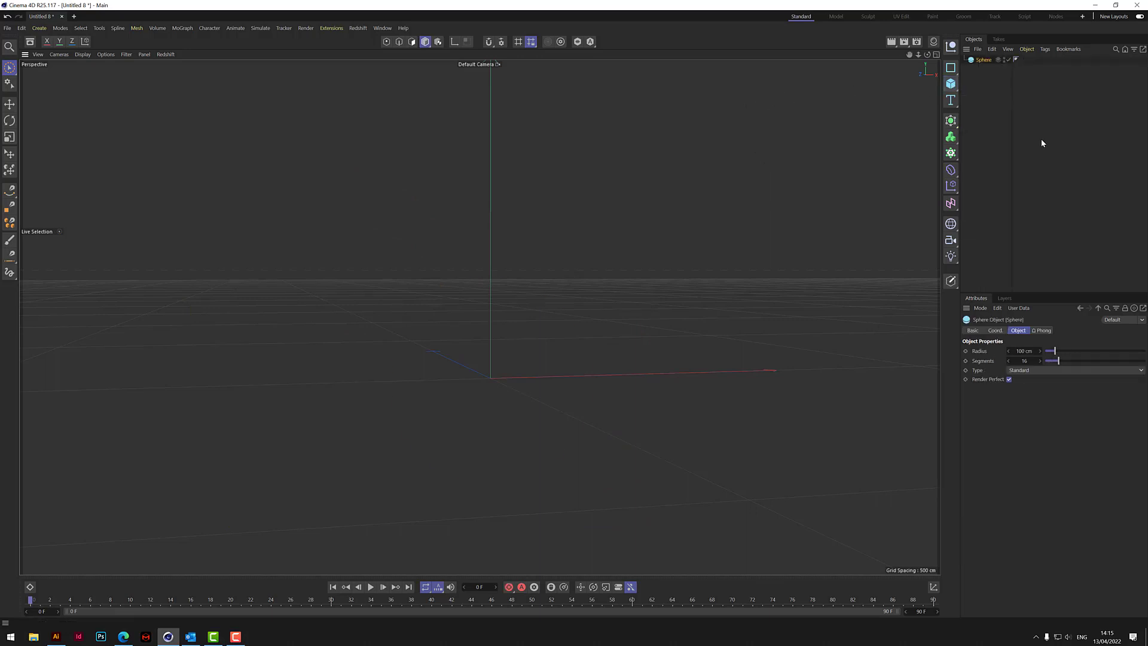
left_click(1027, 361)
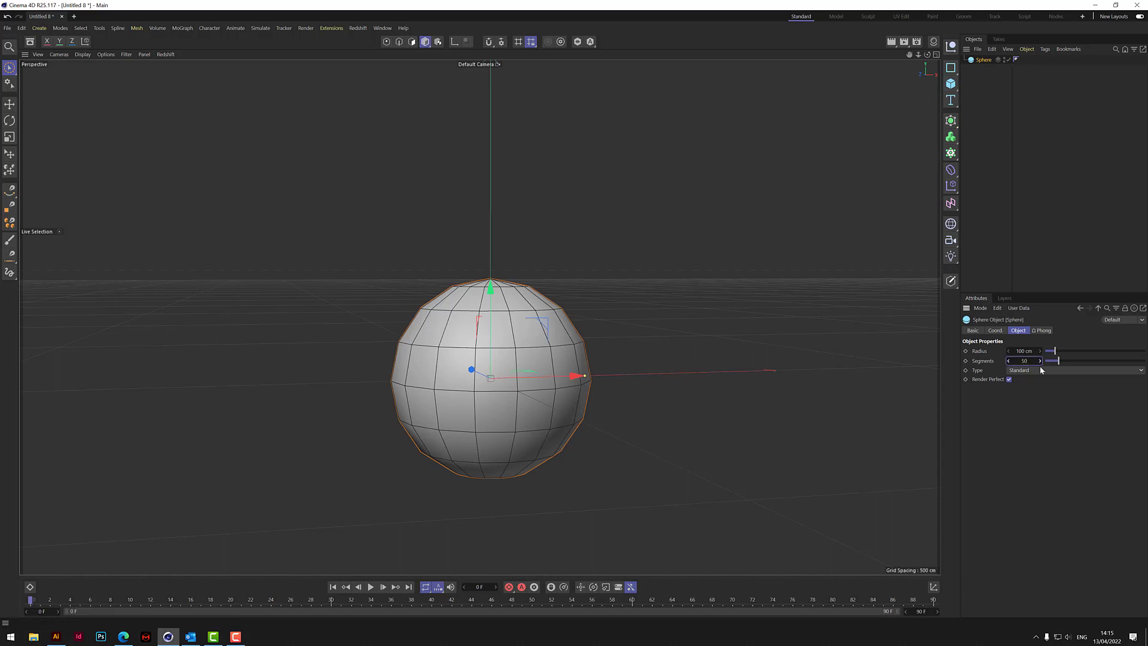
key("Return")
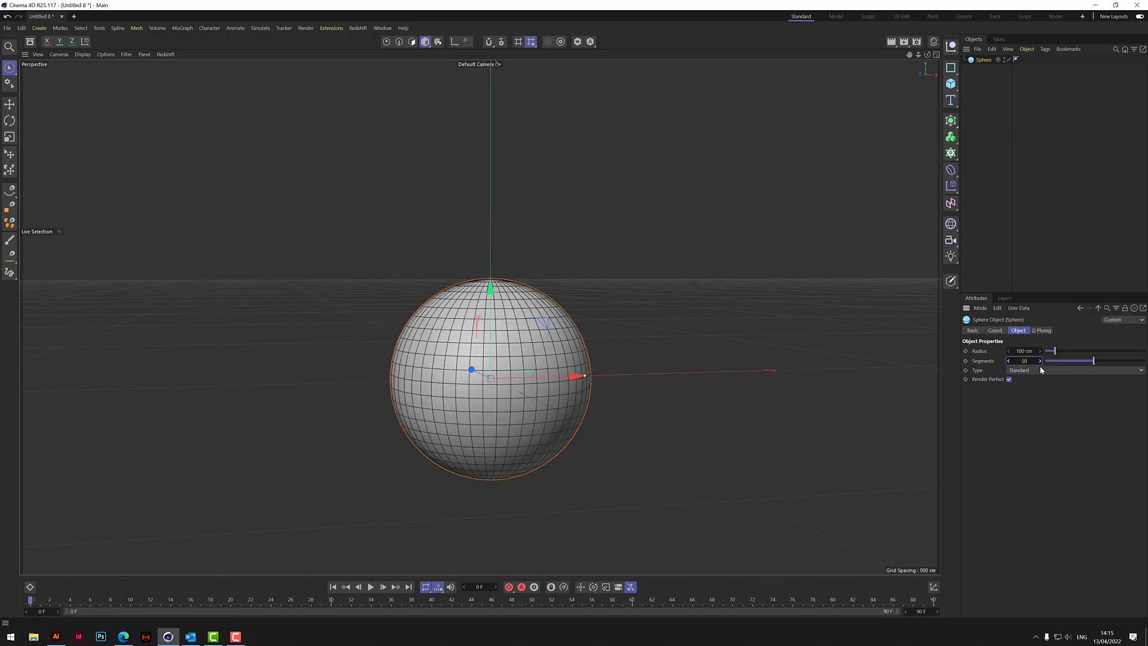
Step: Add an FFD deformer as a child of the sphere and fit its cage to the parent
left_click(951, 171)
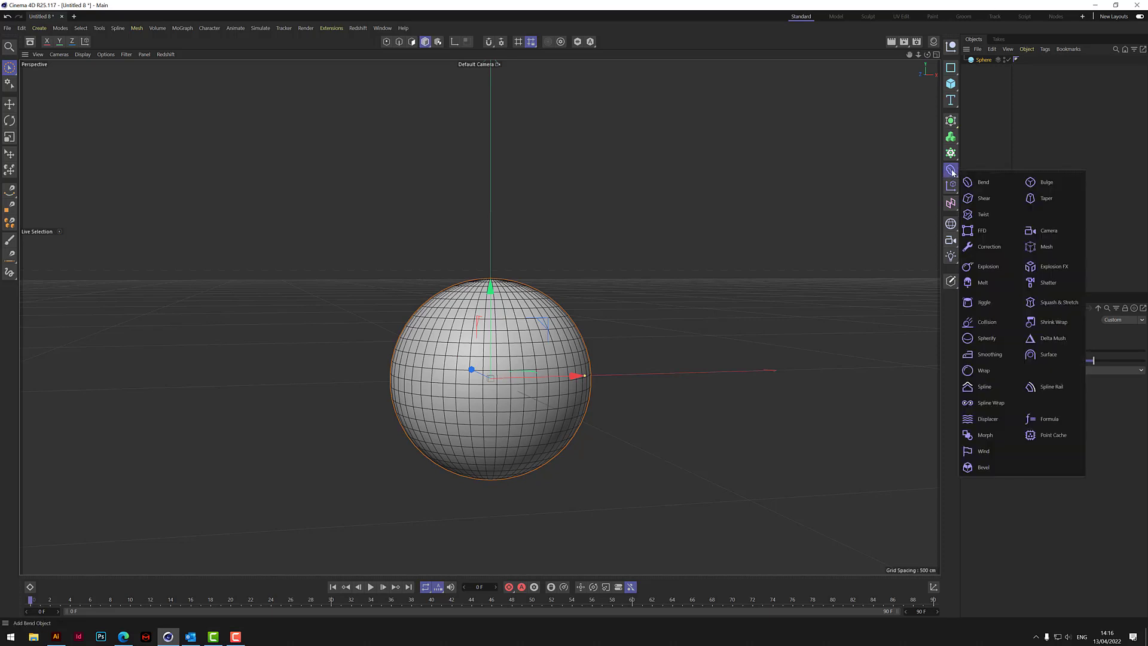
left_click(982, 231)
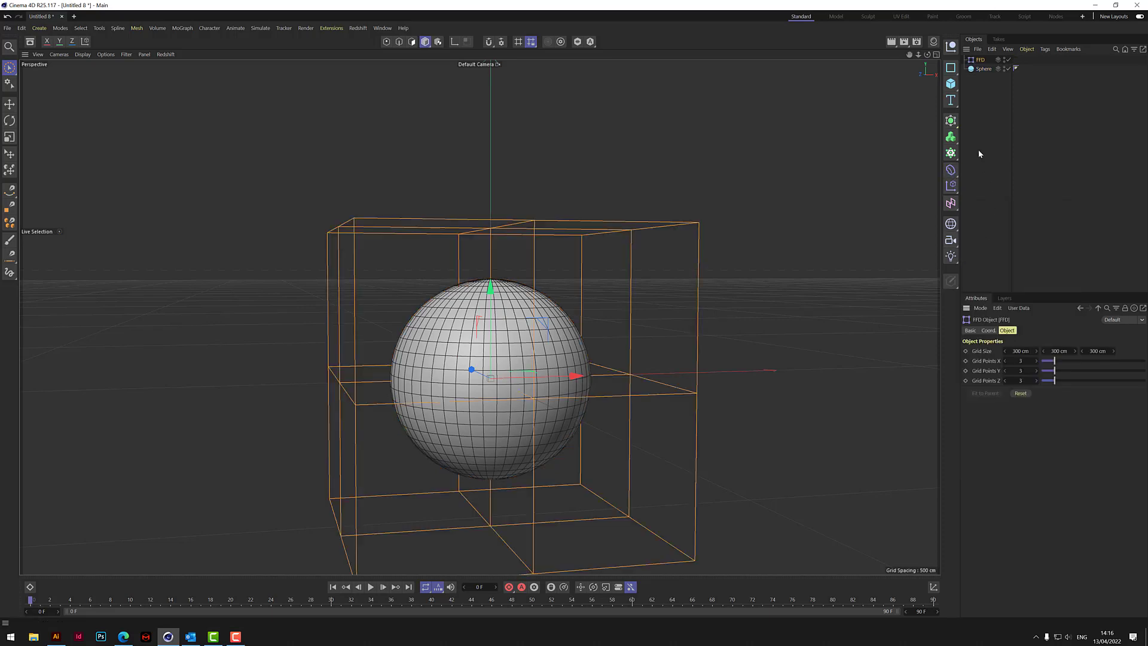
left_click_drag(980, 60, 984, 69)
left_click(985, 393)
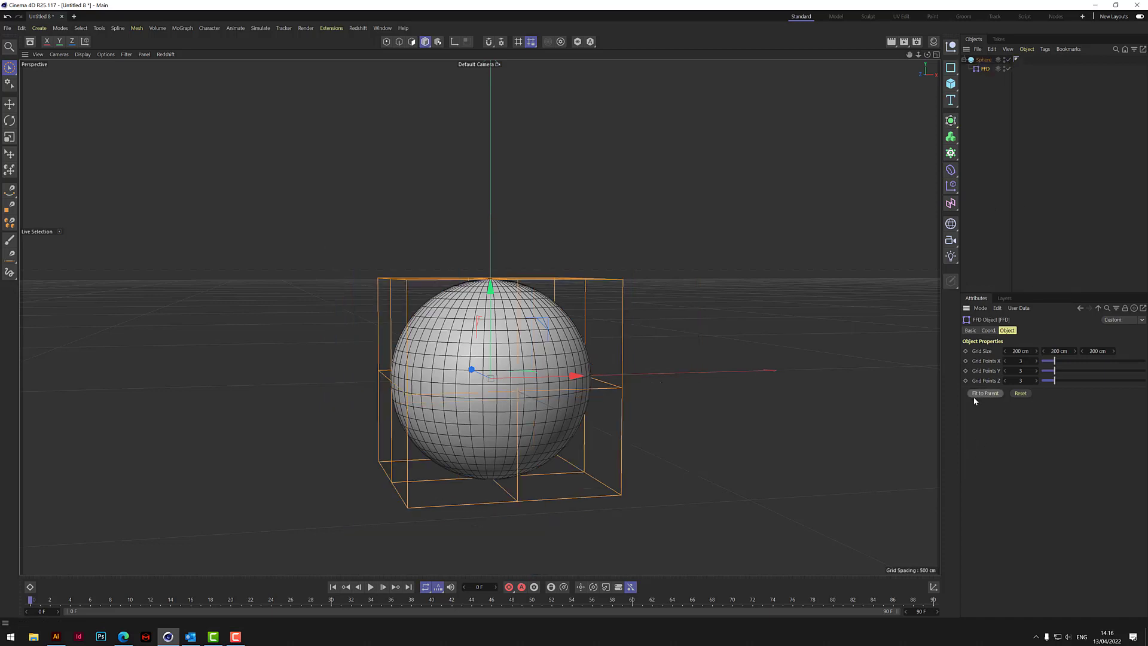
Step: Set the FFD deformer's grid points to 5 in each of X, Y and Z
left_click(1020, 361)
type("5")
key("Tab")
type("5")
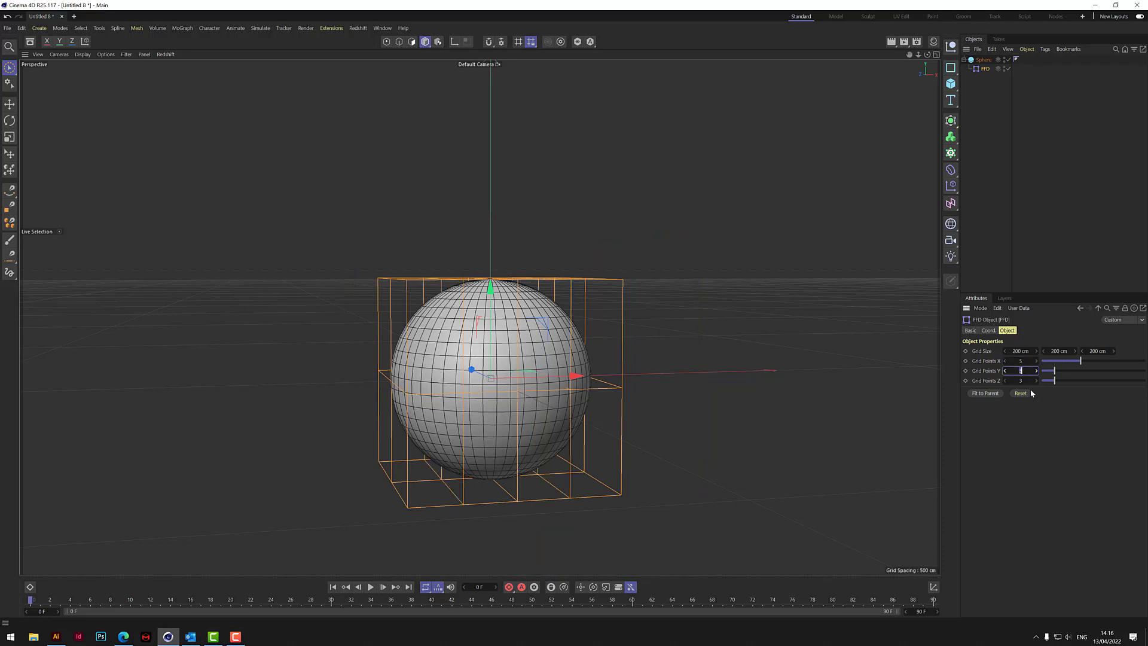
key("Tab")
type("5")
key("Return")
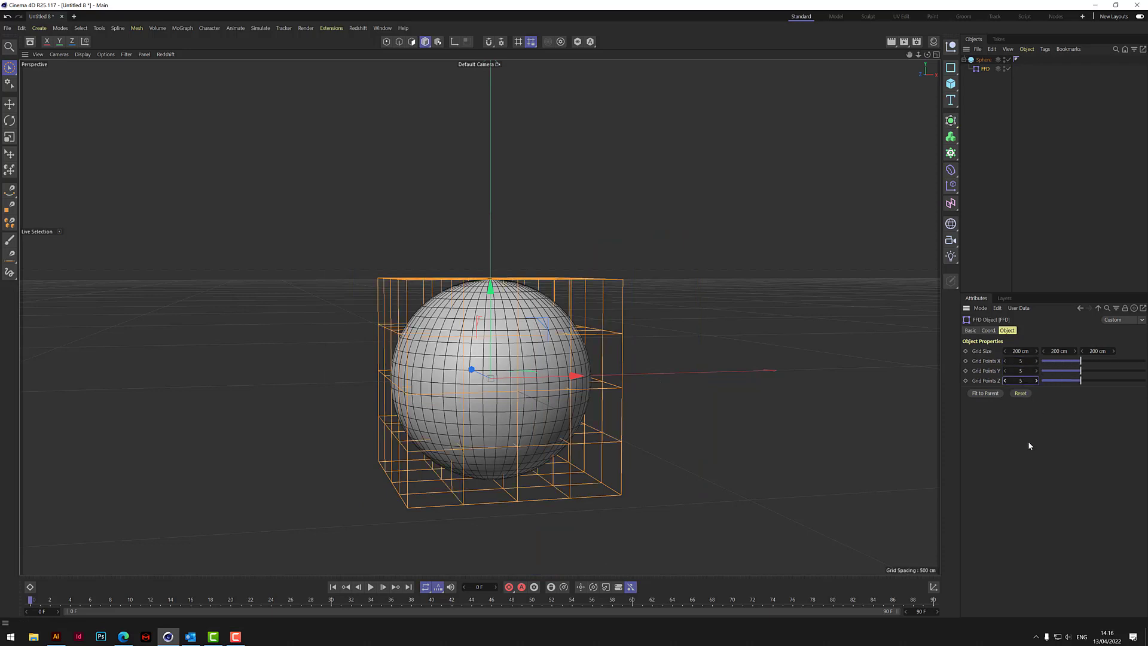
Step: In the Front view, select the FFD cage's entire top row of points and raise it along Y to stretch the sphere into an egg
left_click(936, 54)
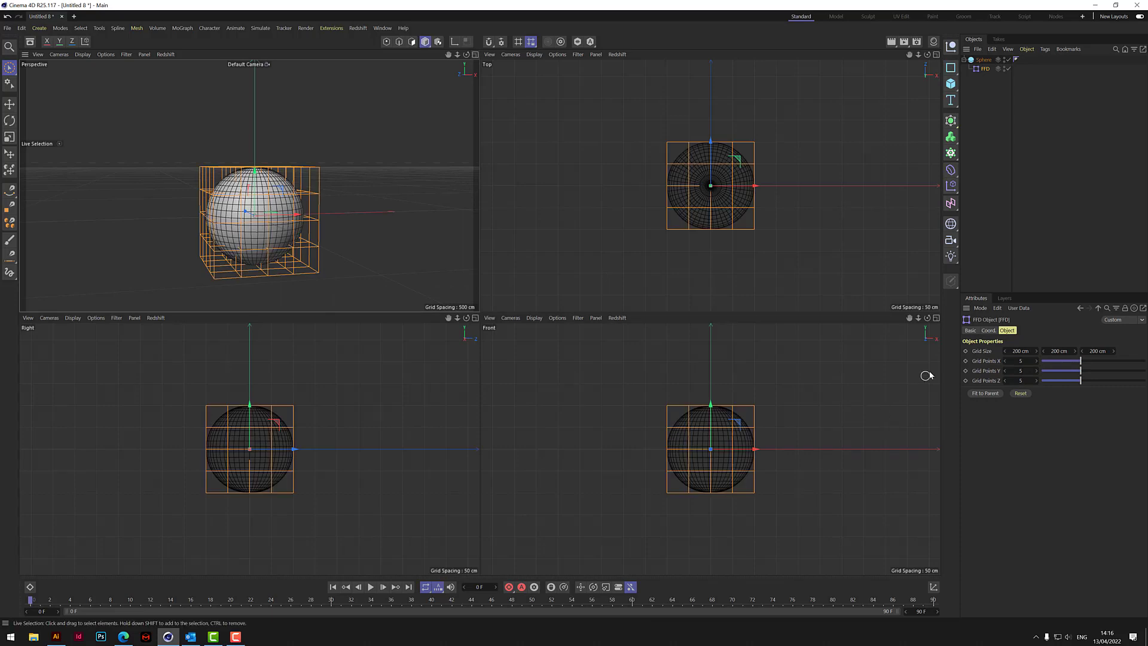
left_click(936, 319)
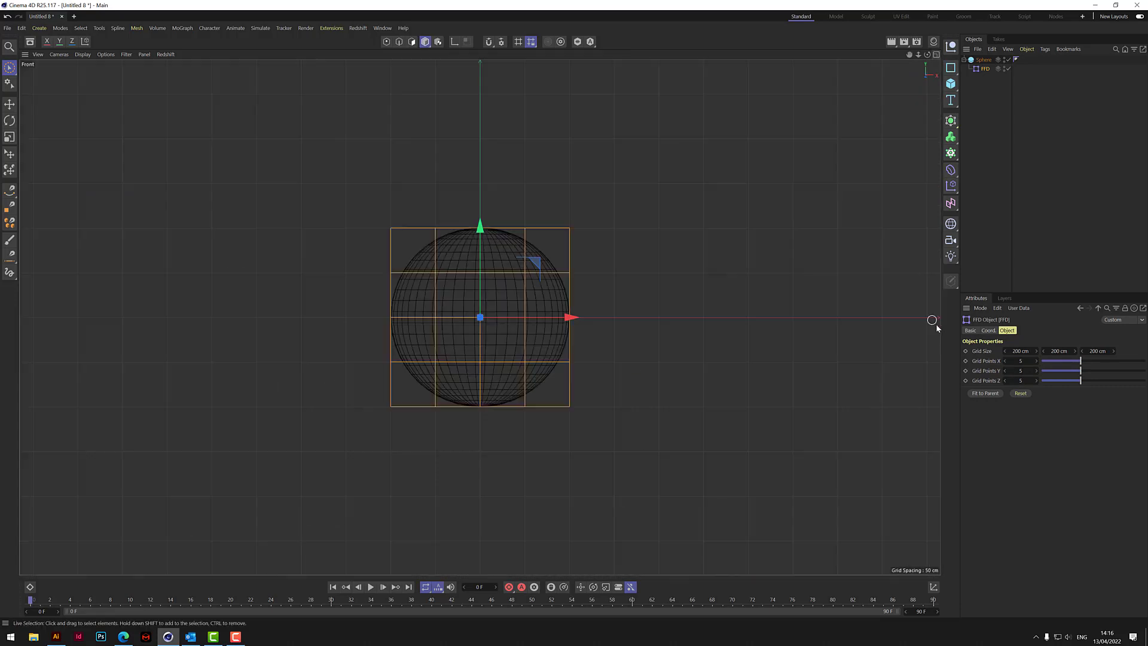
left_click(11, 70)
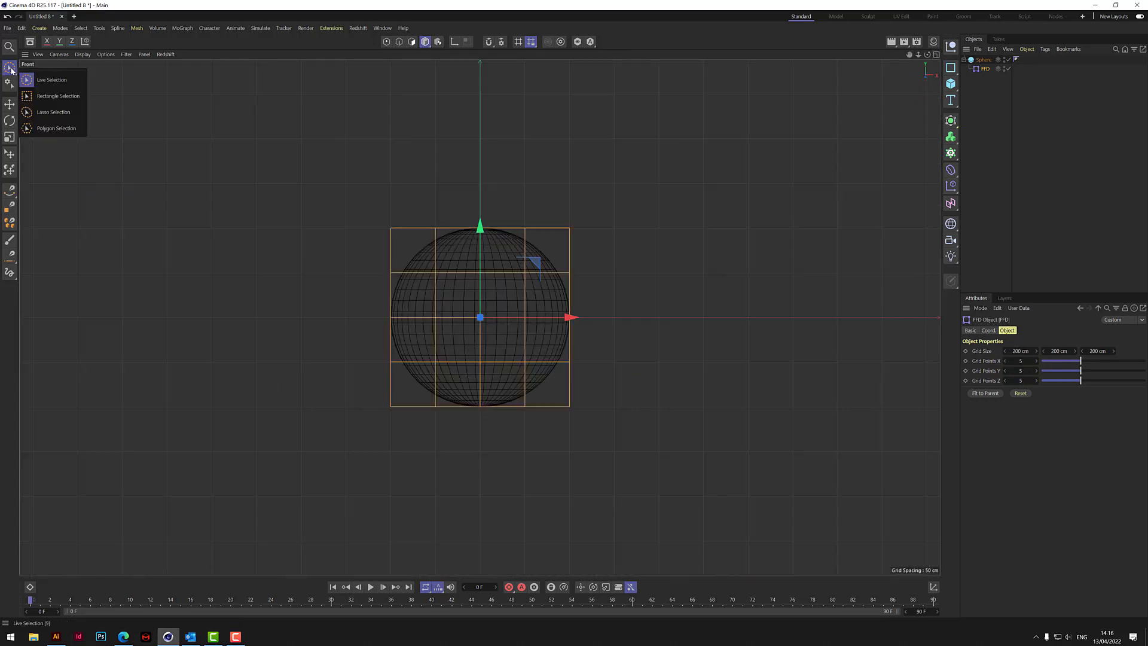
left_click(55, 96)
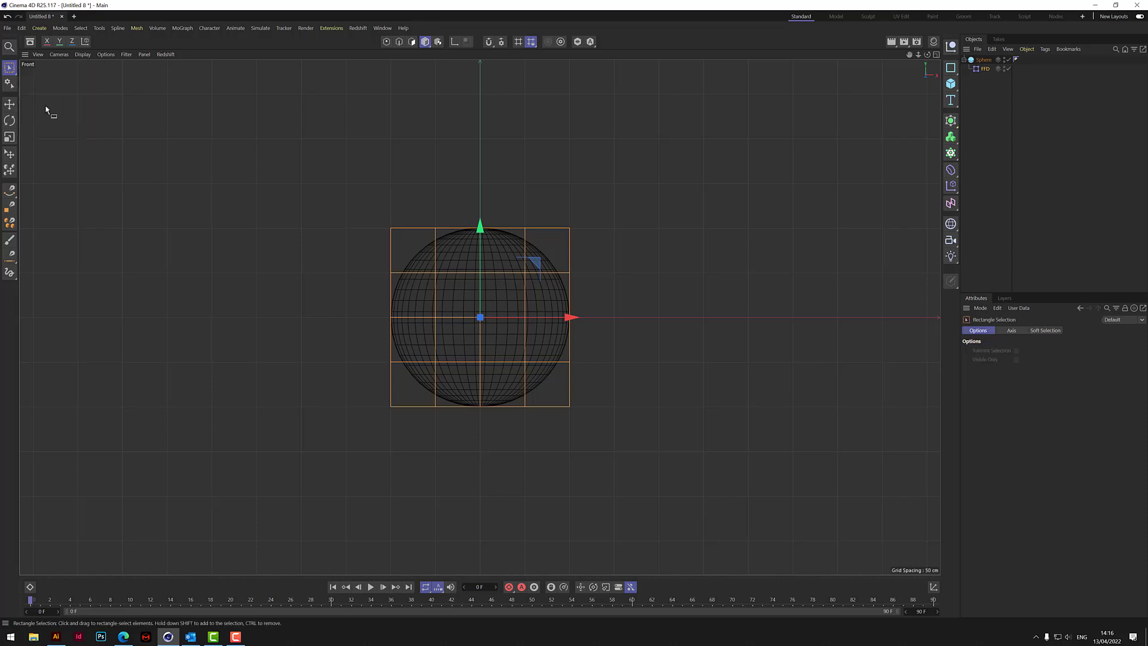
left_click(387, 43)
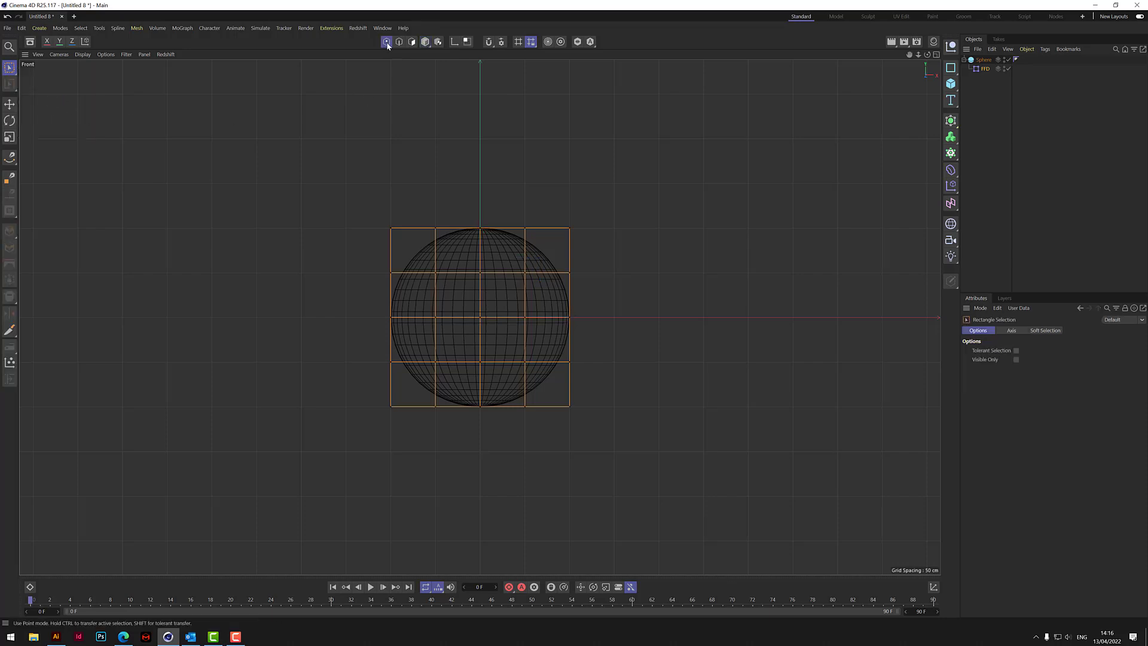
left_click_drag(349, 200, 639, 250)
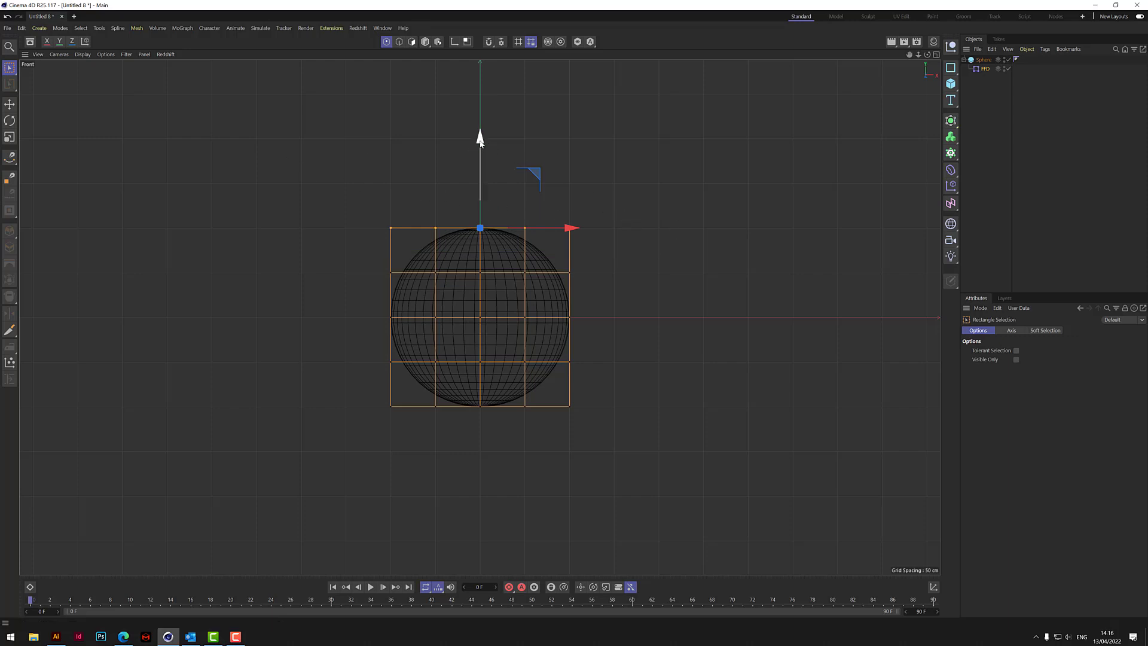
left_click_drag(480, 139, 481, 83)
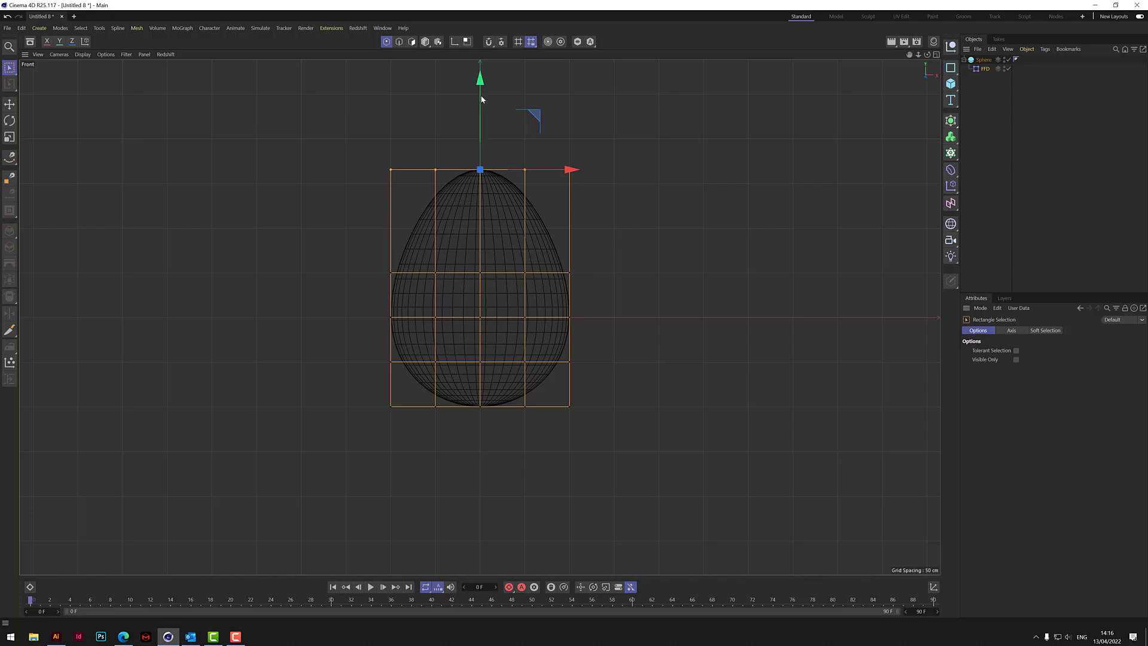
left_click(936, 54)
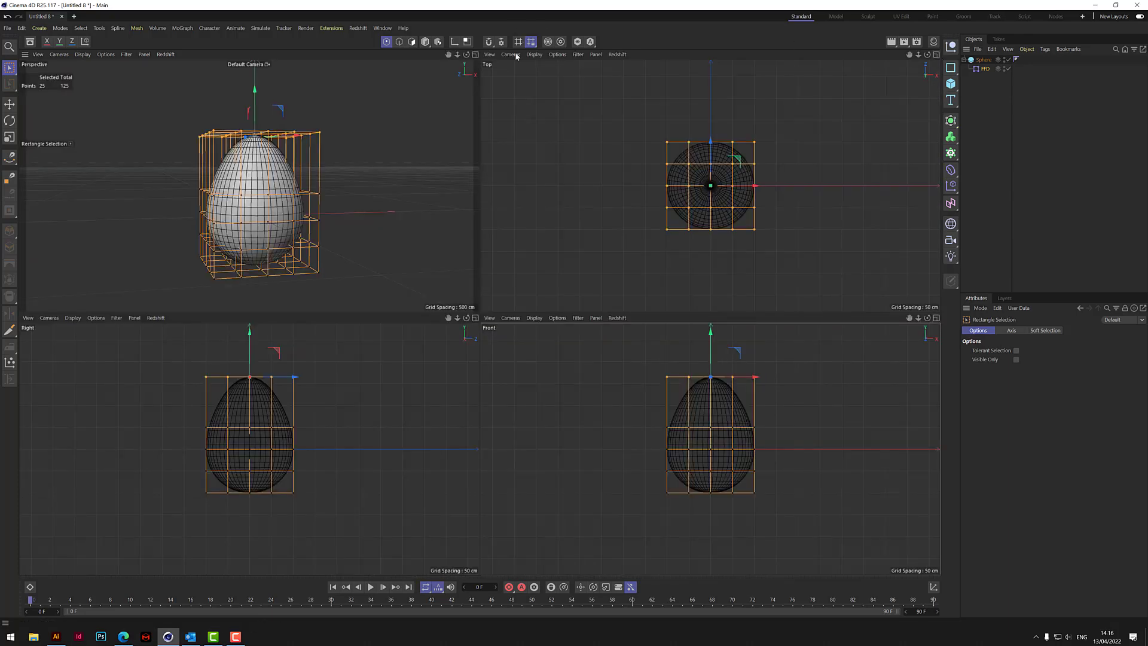
left_click(476, 54)
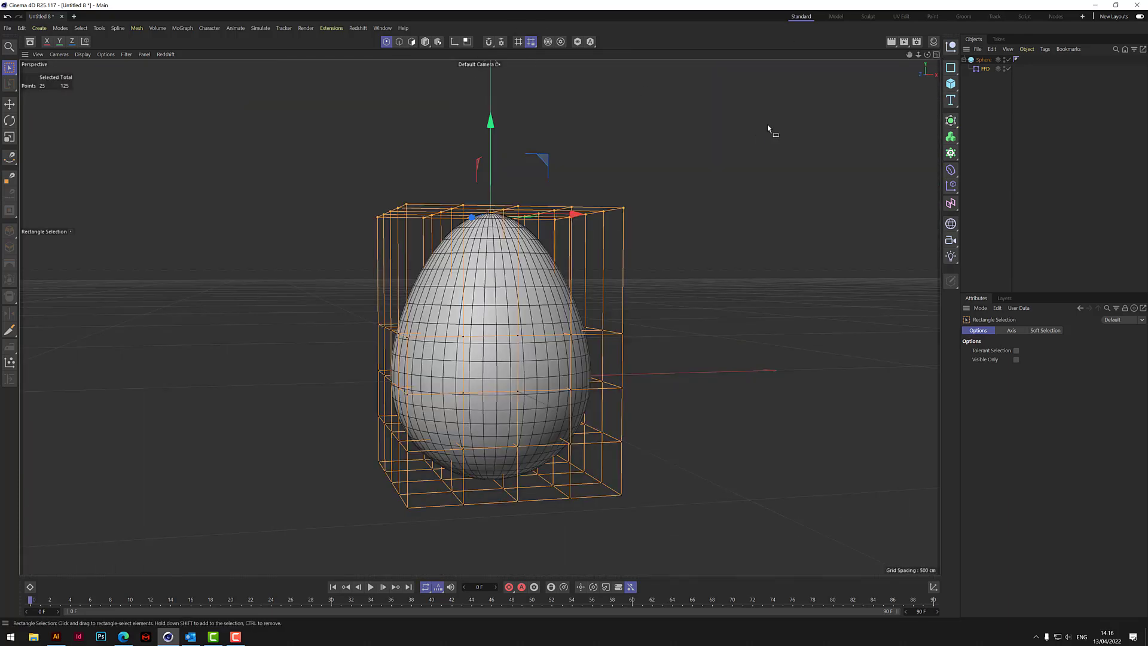
Step: Bake the deformed sphere into a single mesh with Connect Objects + Delete, and return to Model mode
right_click(988, 64)
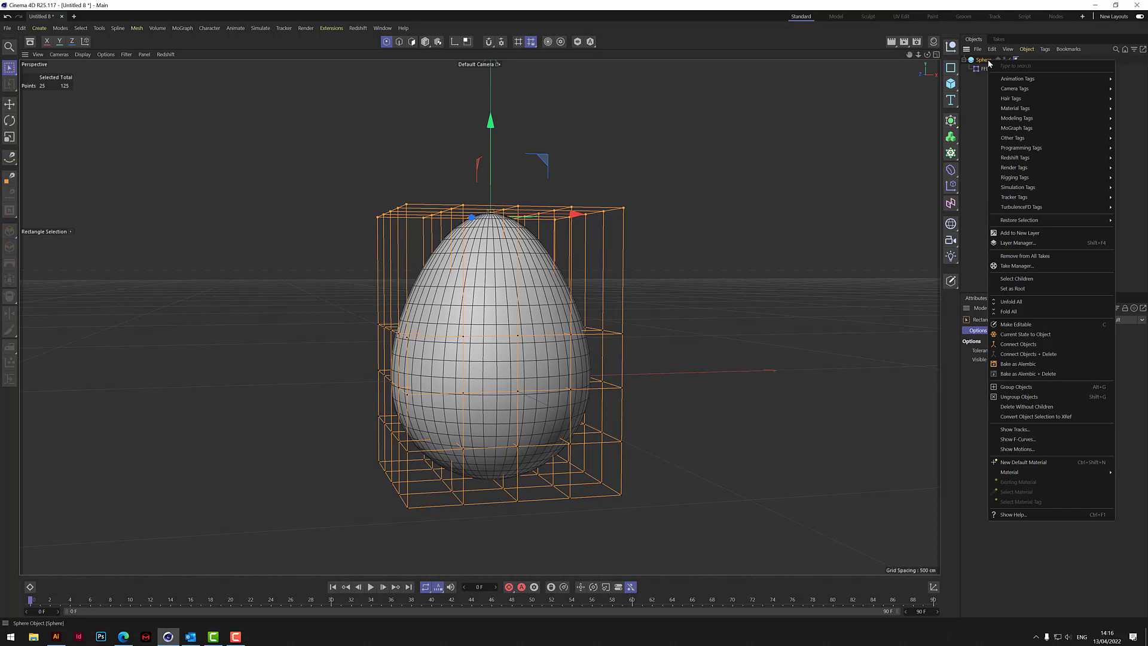
left_click(1049, 355)
left_click(425, 41)
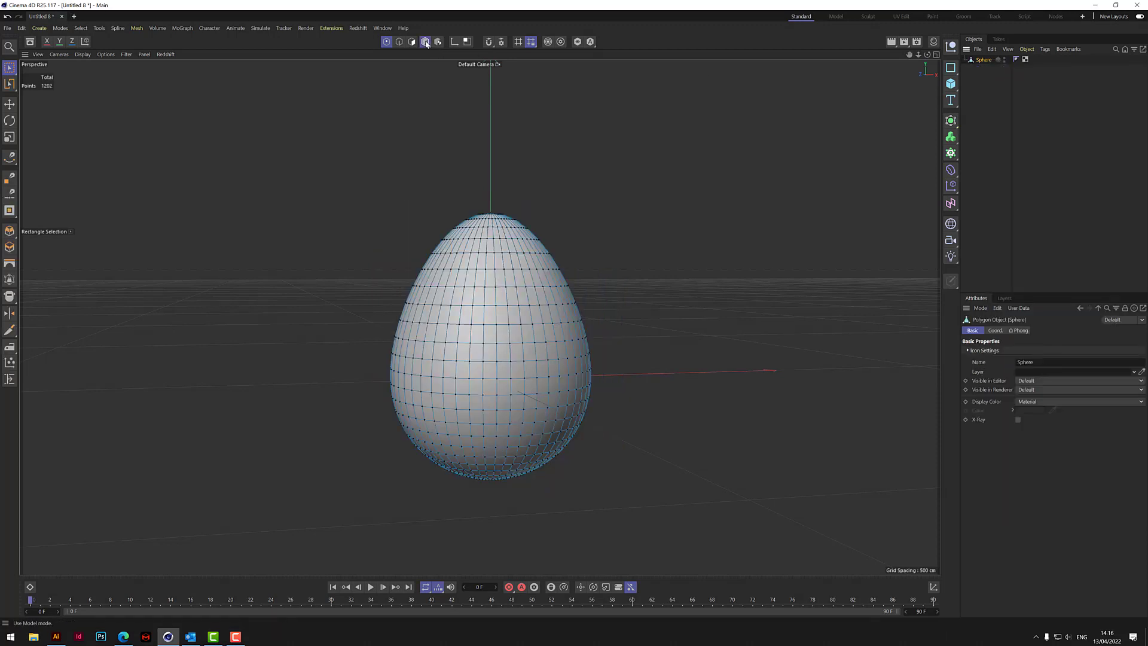
Step: Add a Voronoi Fracture object and make the egg mesh its child
mouse_move(928, 56)
left_mouse_down()
mouse_move(480, 317)
mouse_move(538, 281)
mouse_move(541, 198)
mouse_move(508, 299)
mouse_move(480, 317)
mouse_move(910, 59)
left_mouse_up()
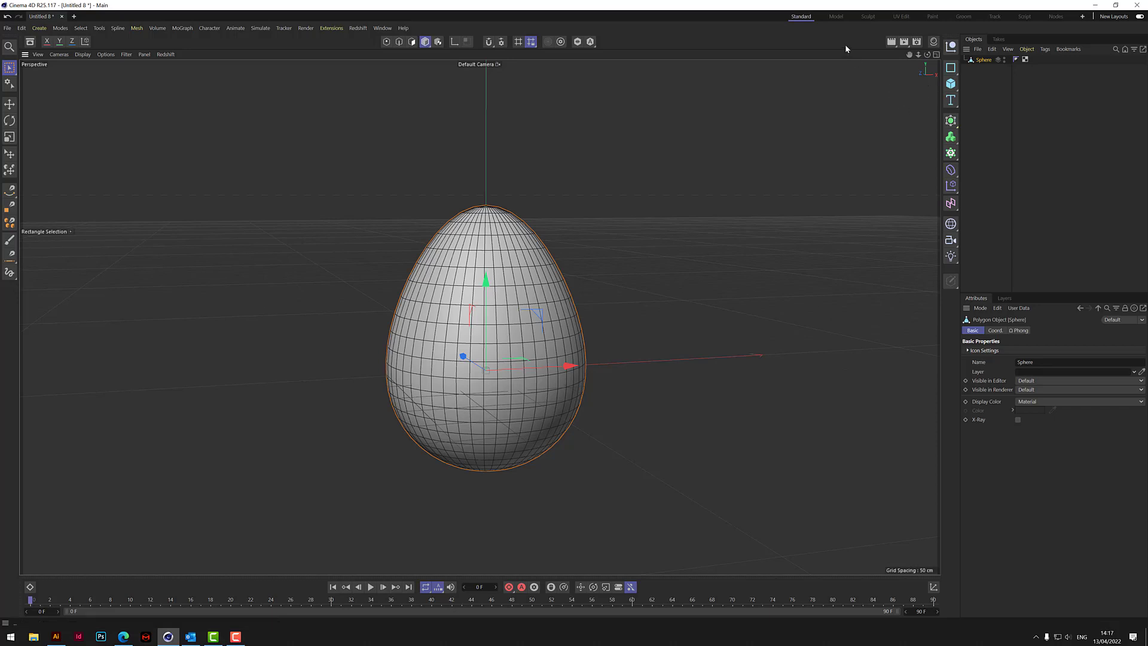
left_click(188, 30)
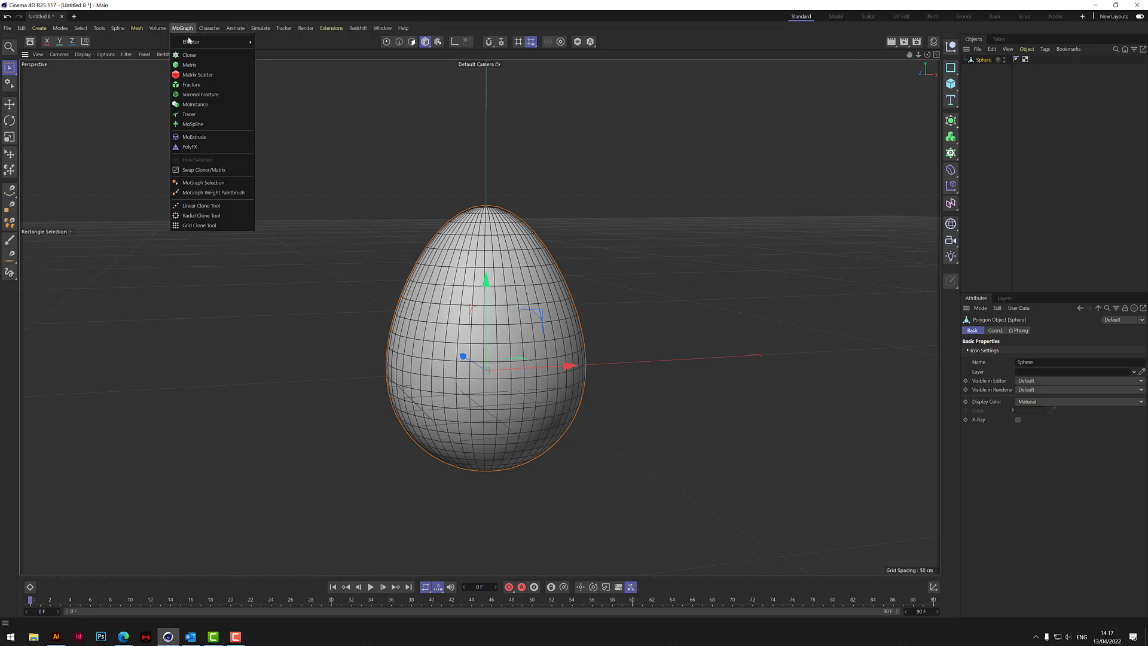
left_click(199, 94)
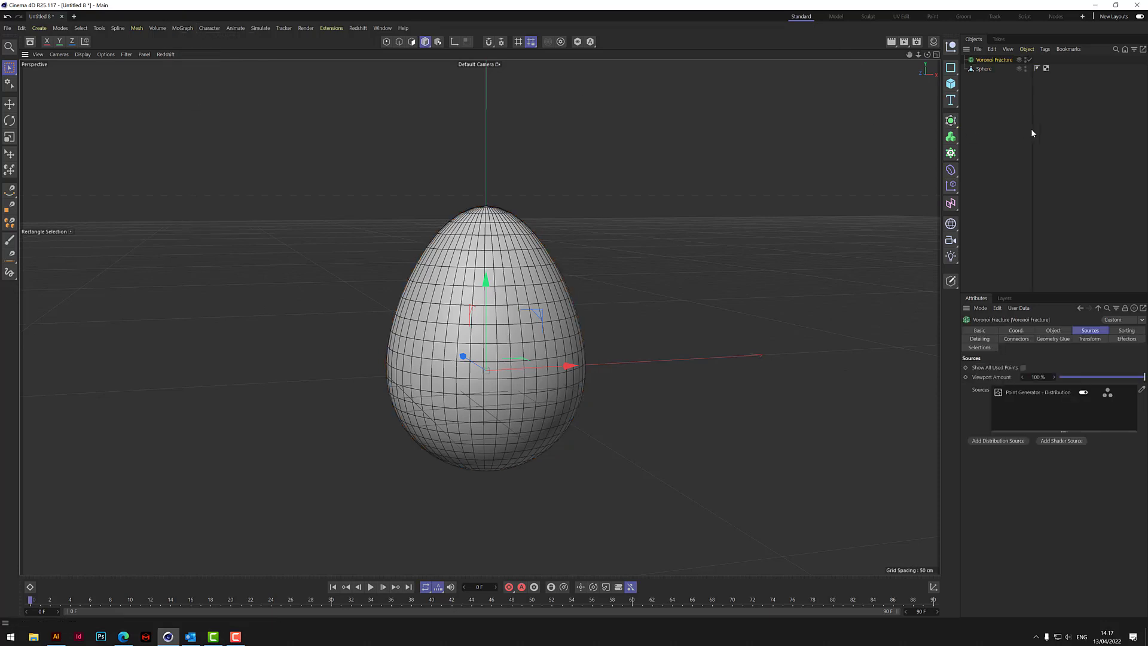
left_click_drag(987, 69, 988, 63)
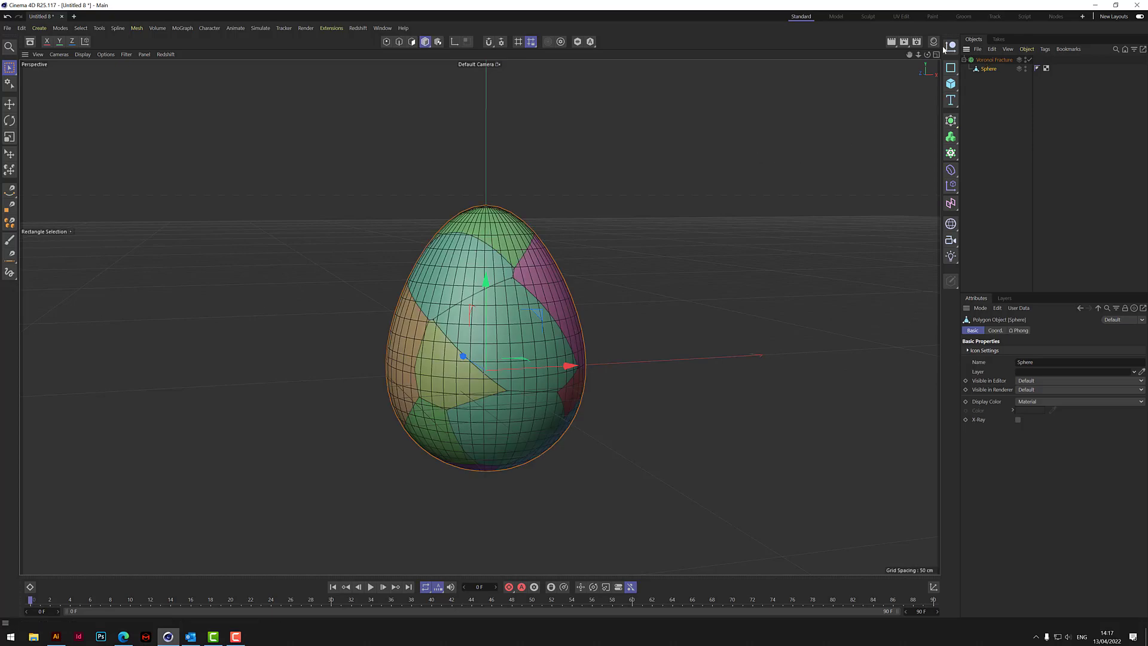
Step: Replace the Voronoi Fracture's default distribution source with a shader source
left_click_drag(755, 154, 479, 317, "alt")
left_click(993, 60)
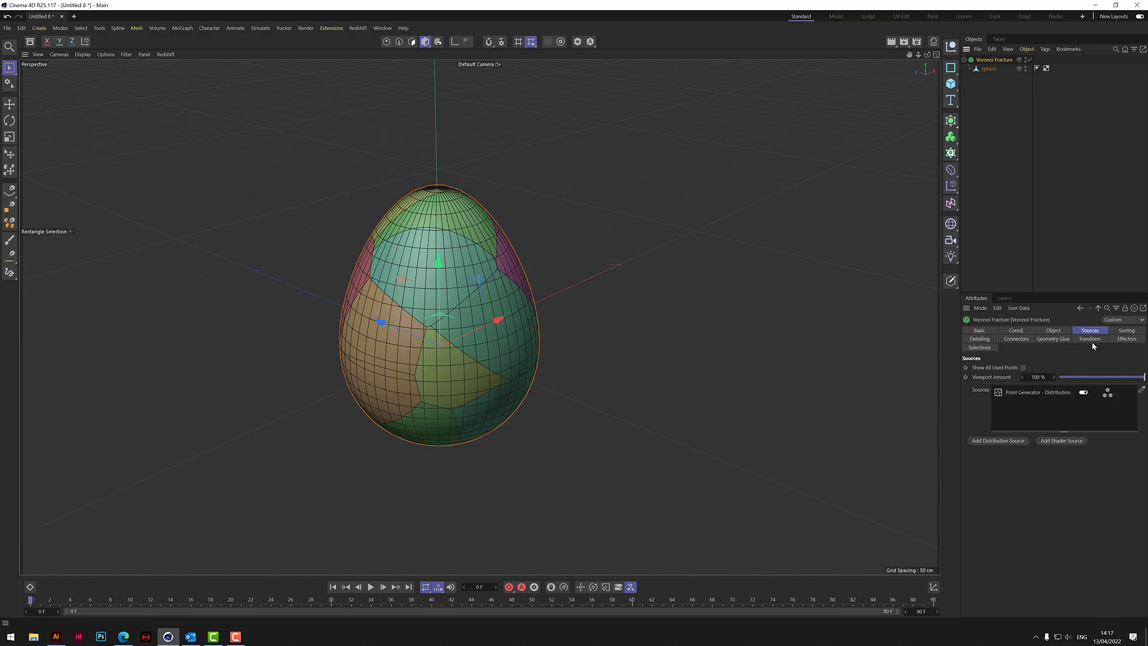
left_click(1024, 394)
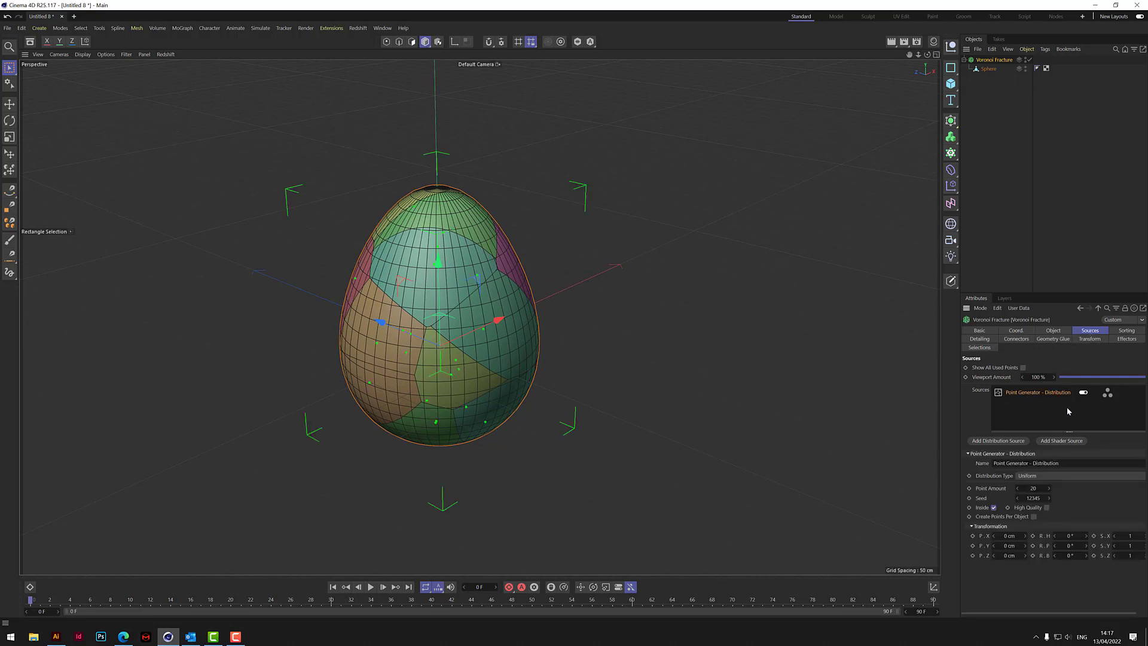
key("Delete")
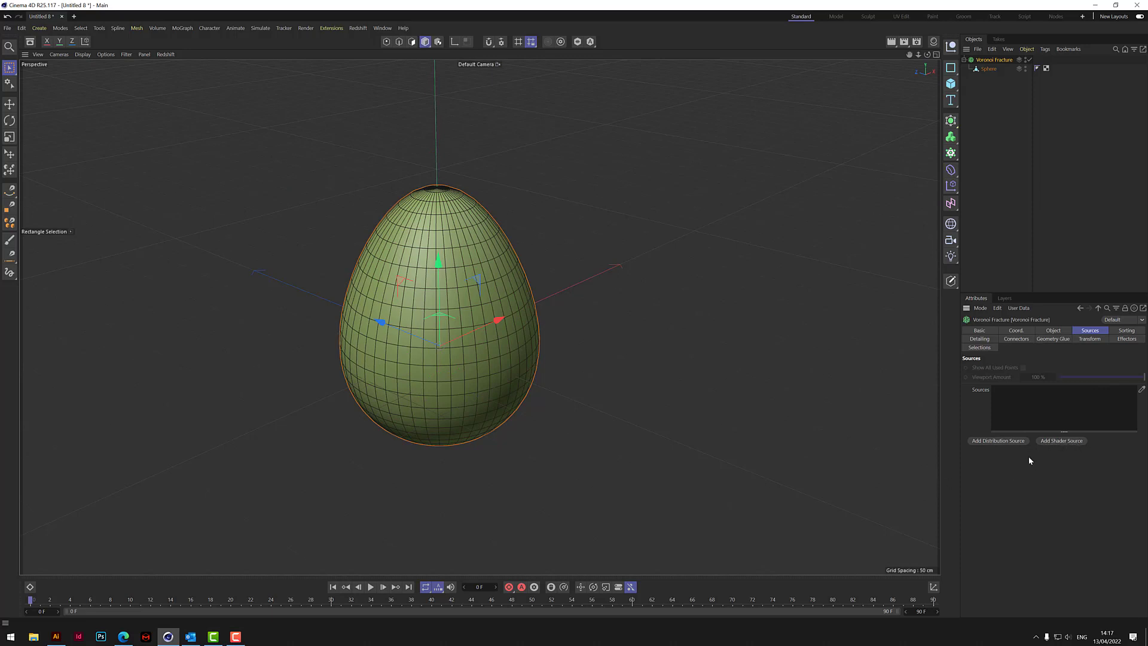
left_click(1056, 441)
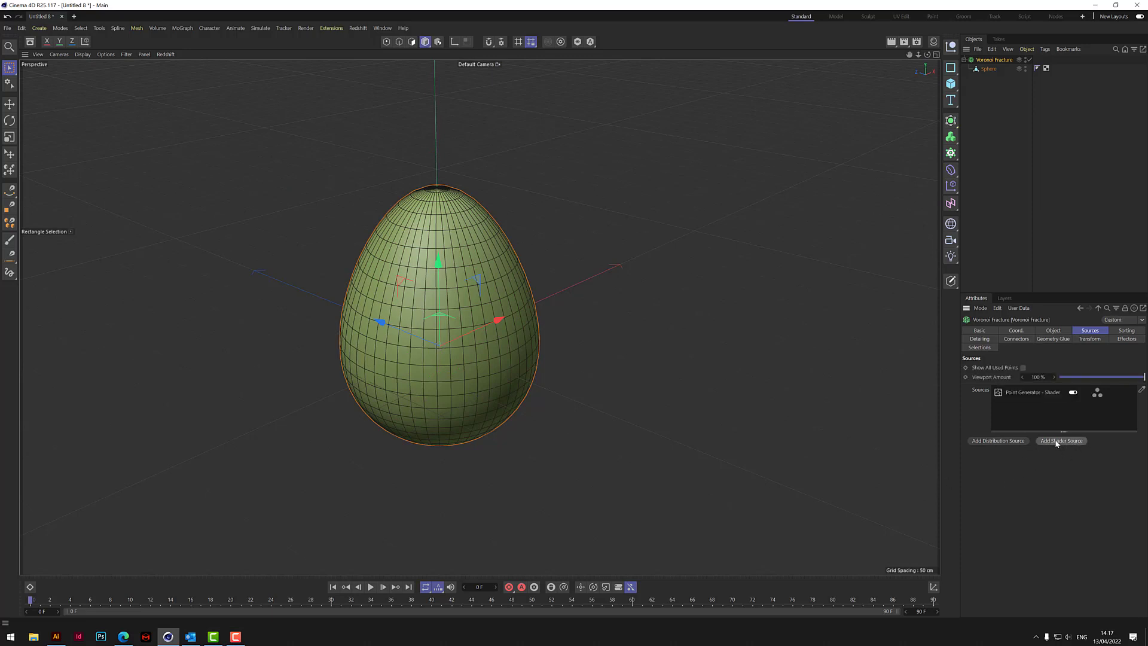
Step: Assign the Tiles surface shader to the Point Generator - Shader source and set its sample mode to Surface
left_click(1027, 393)
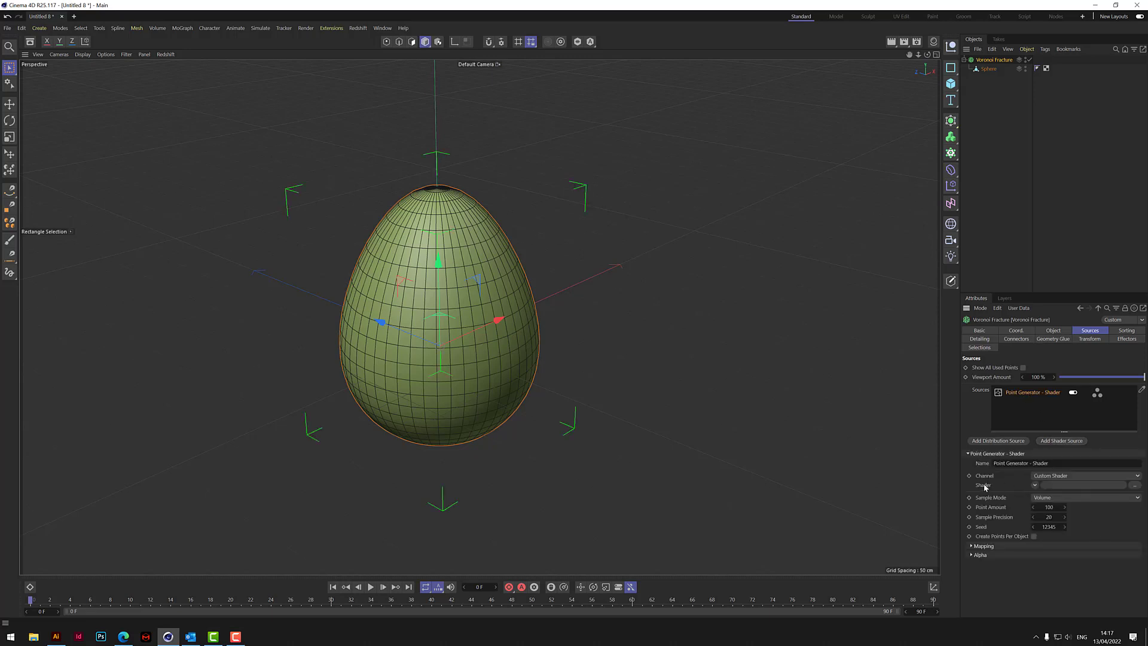
left_click(1035, 486)
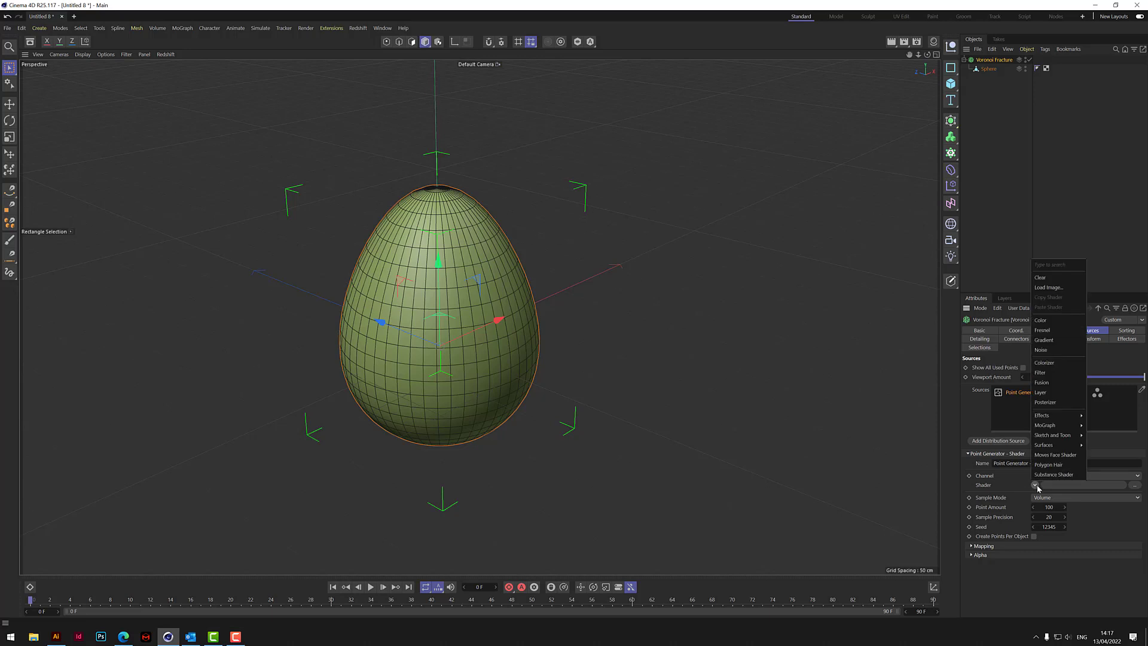
mouse_move(1044, 445)
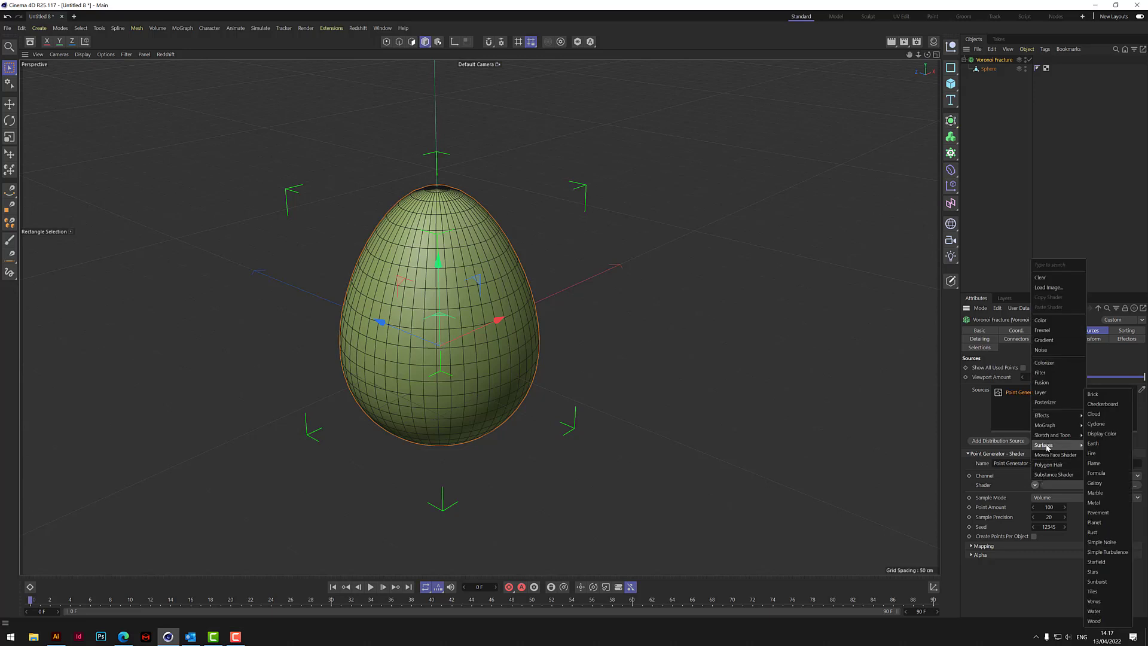
left_click(1107, 592)
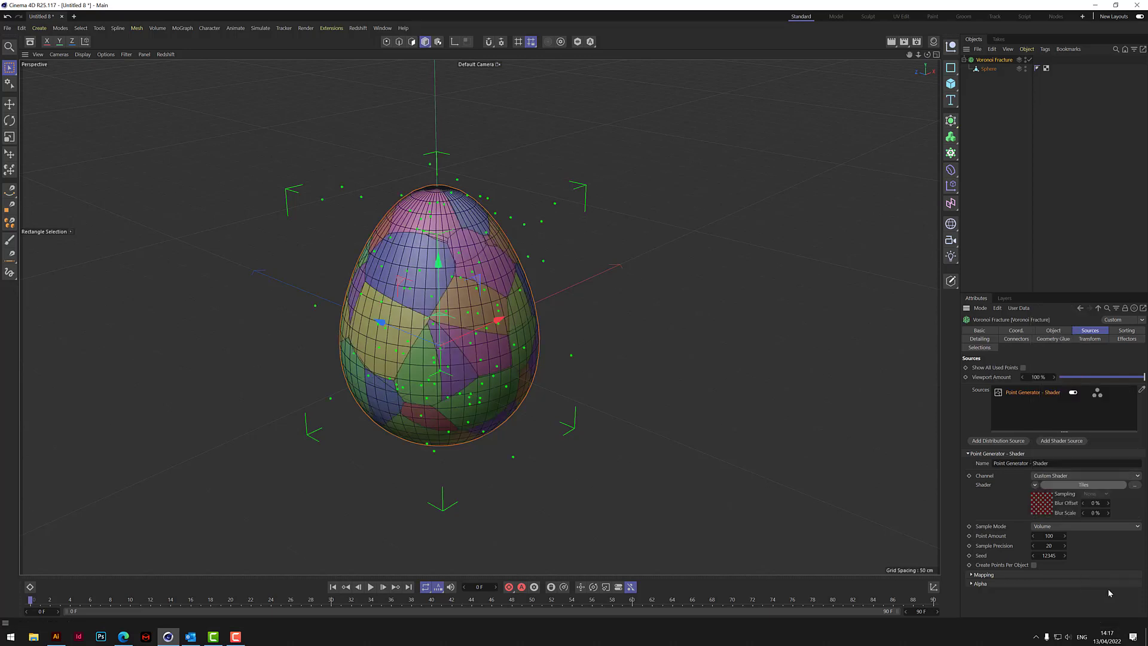
left_click(1047, 527)
left_click(1055, 545)
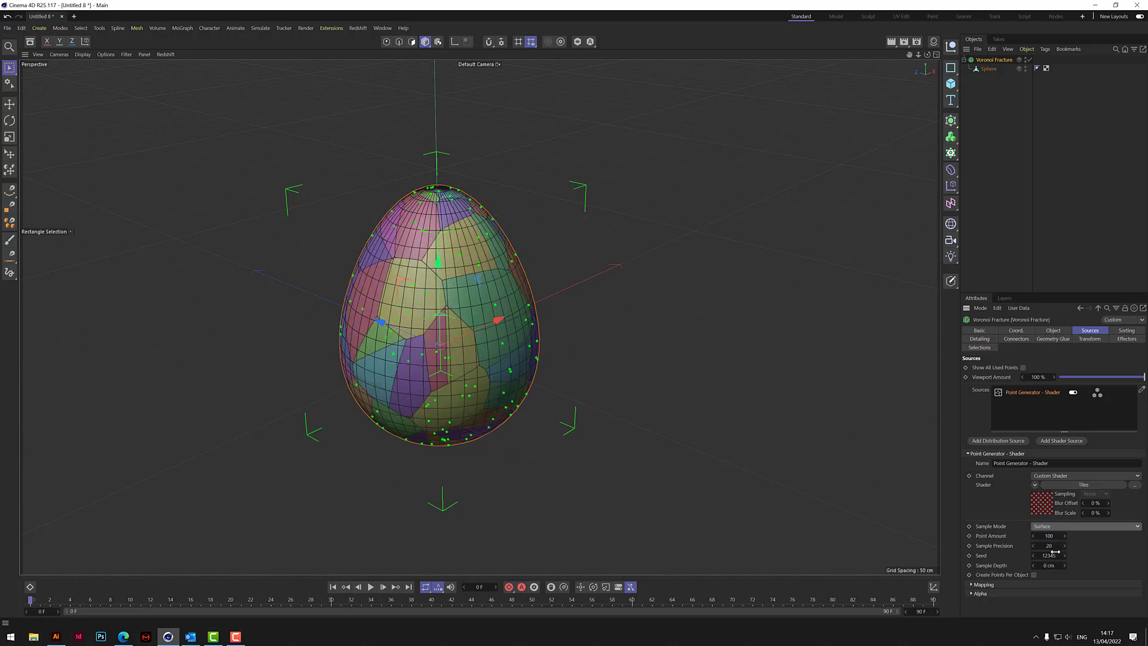
Step: Set the shader source's point amount to 80
double_click(1056, 540)
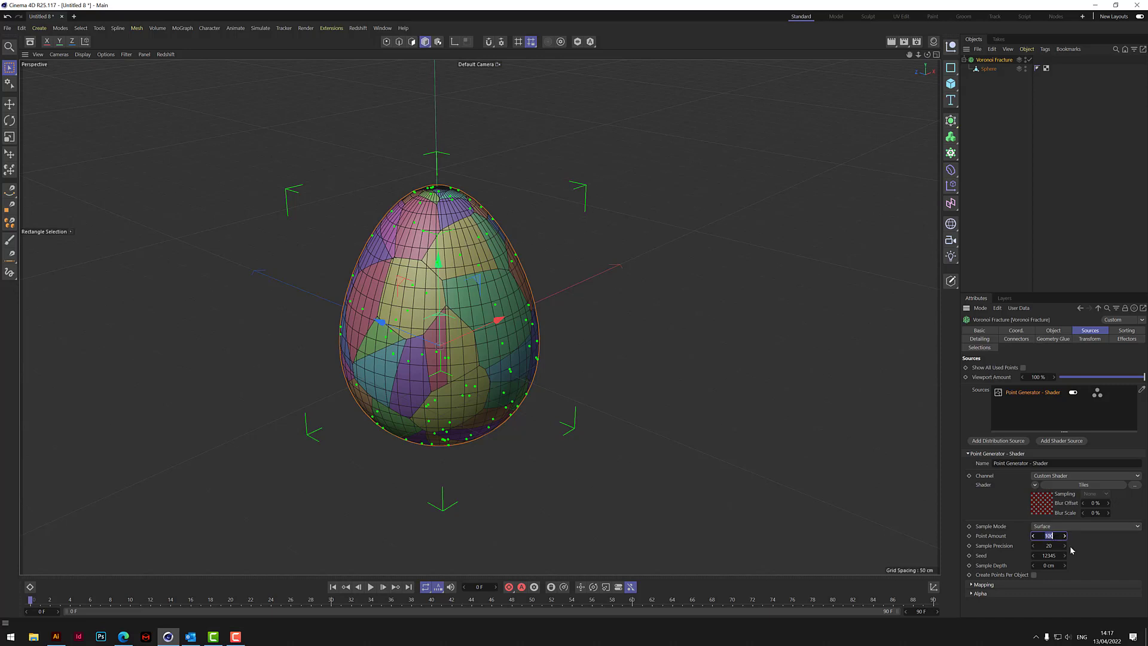
type("80")
key("Return")
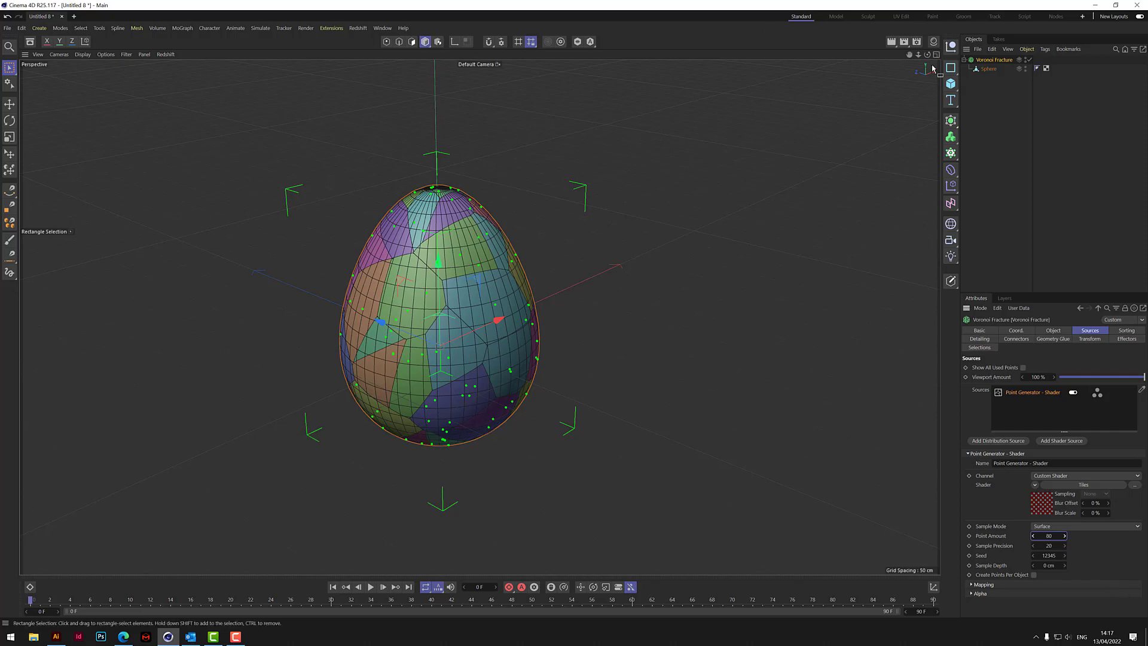
Step: Reduce the point amount of the fracture's shader source to 70
left_click_drag(927, 54, 1031, 9)
left_click(1050, 535)
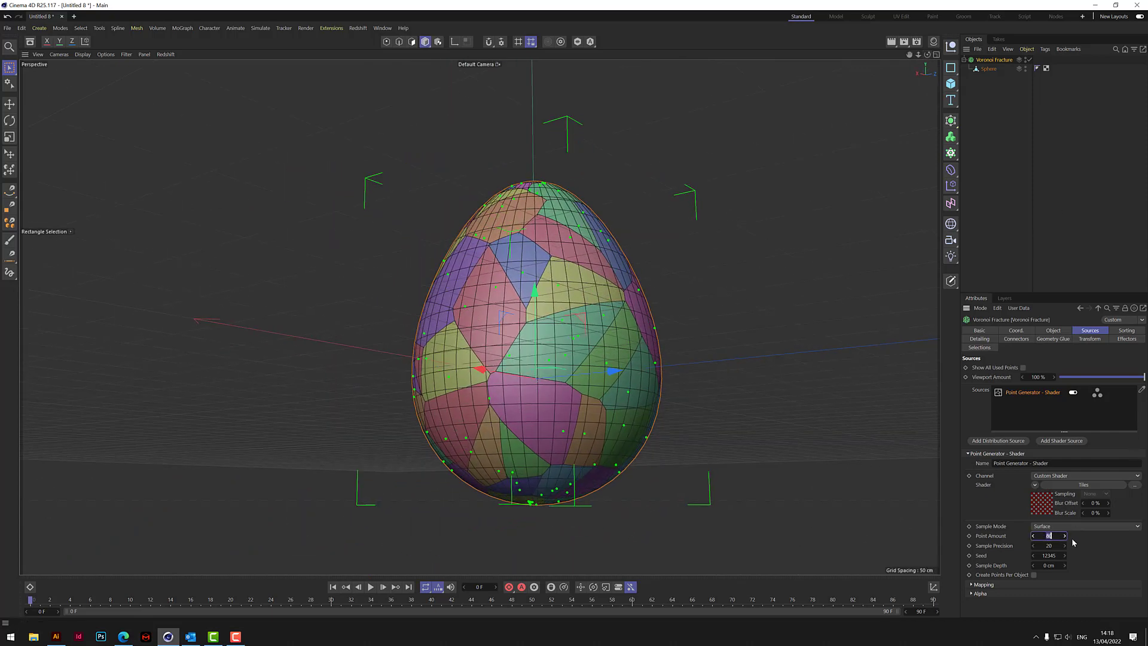
key("Return")
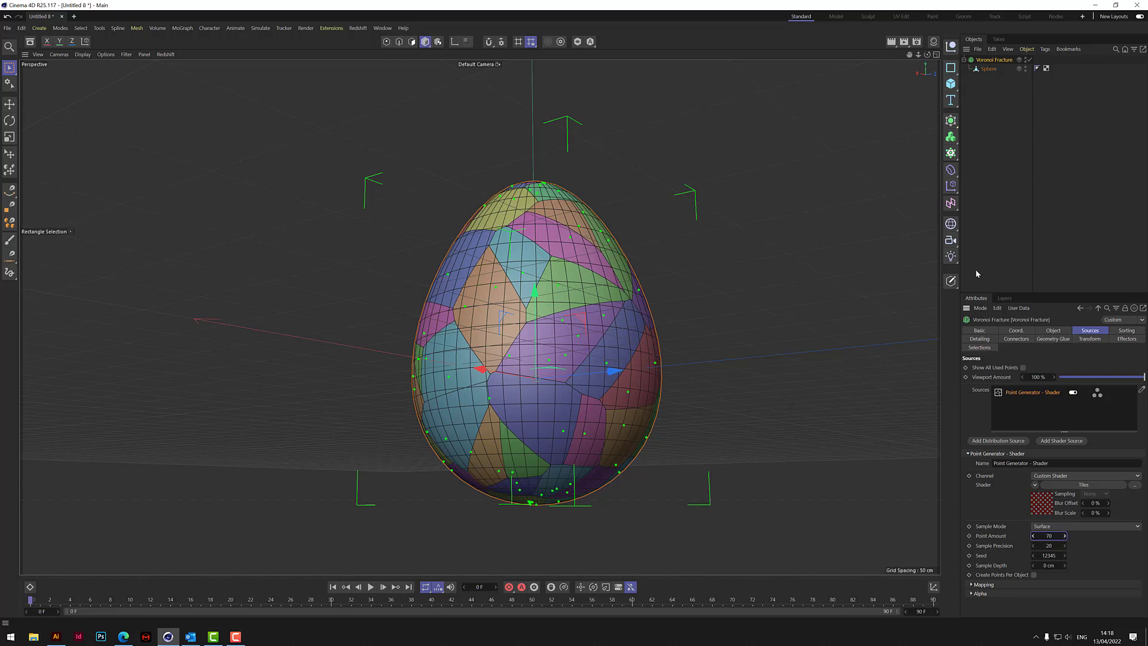
Step: Turn the Voronoi Fracture's fragments into shells using Hull Only with a thickness of 10 cm
left_click_drag(927, 55, 831, 55)
left_click(1061, 332)
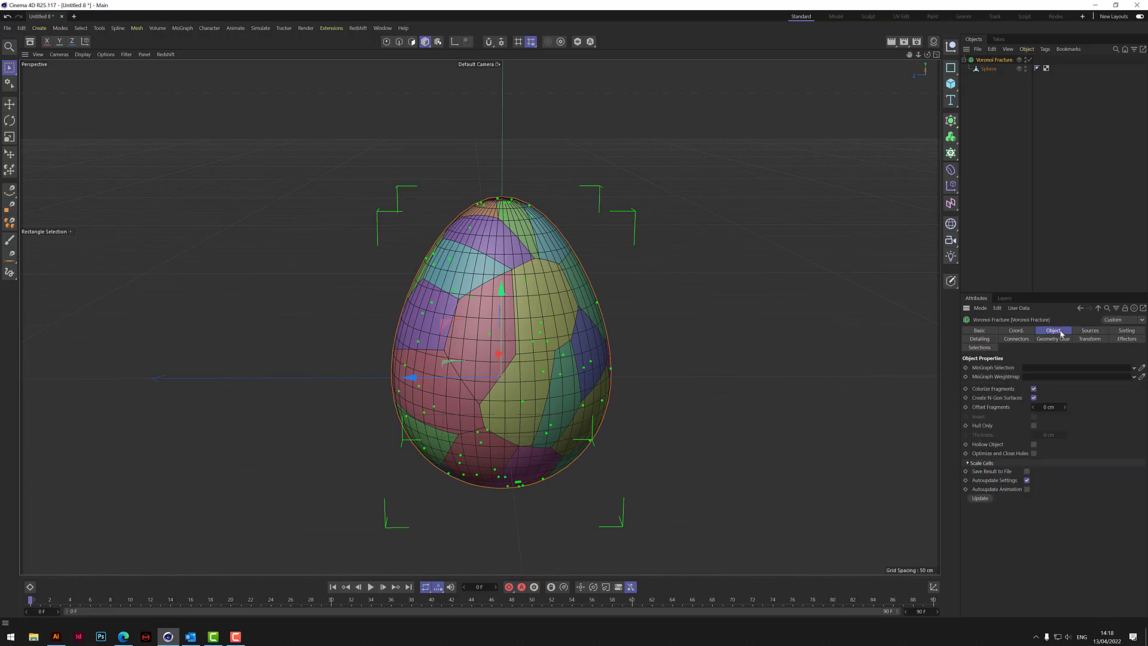
left_click(1034, 425)
left_click(1048, 435)
type("10")
key("Return")
Step: Set the Voronoi Fracture's Offset Fragments to 1 cm and inspect the gaps between the egg pieces
left_click(1049, 407)
type("1")
key("Return")
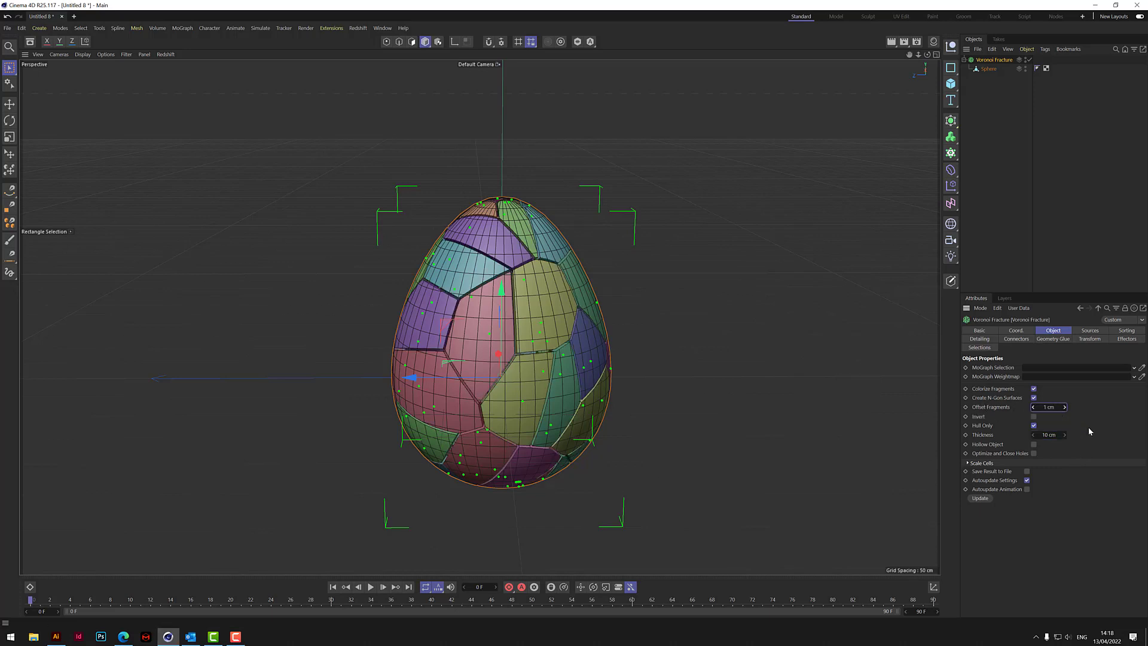
left_click_drag(919, 55, 883, 56)
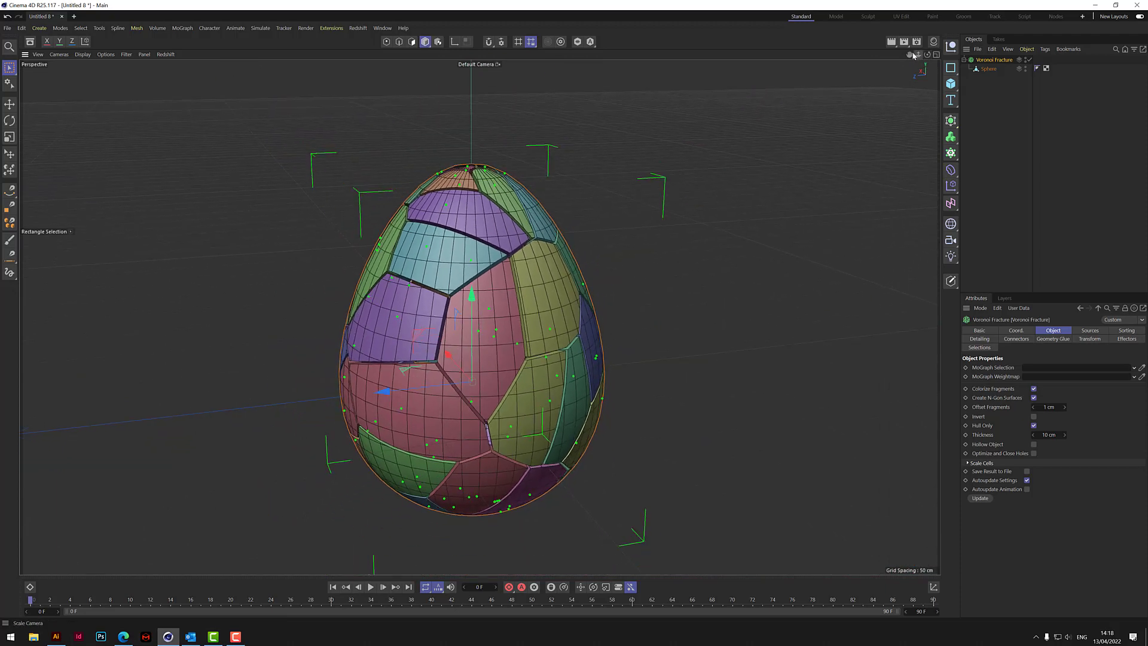
left_click_drag(909, 55, 981, 55)
scroll(480, 317, "up", 2)
scroll(480, 316, "down", 6)
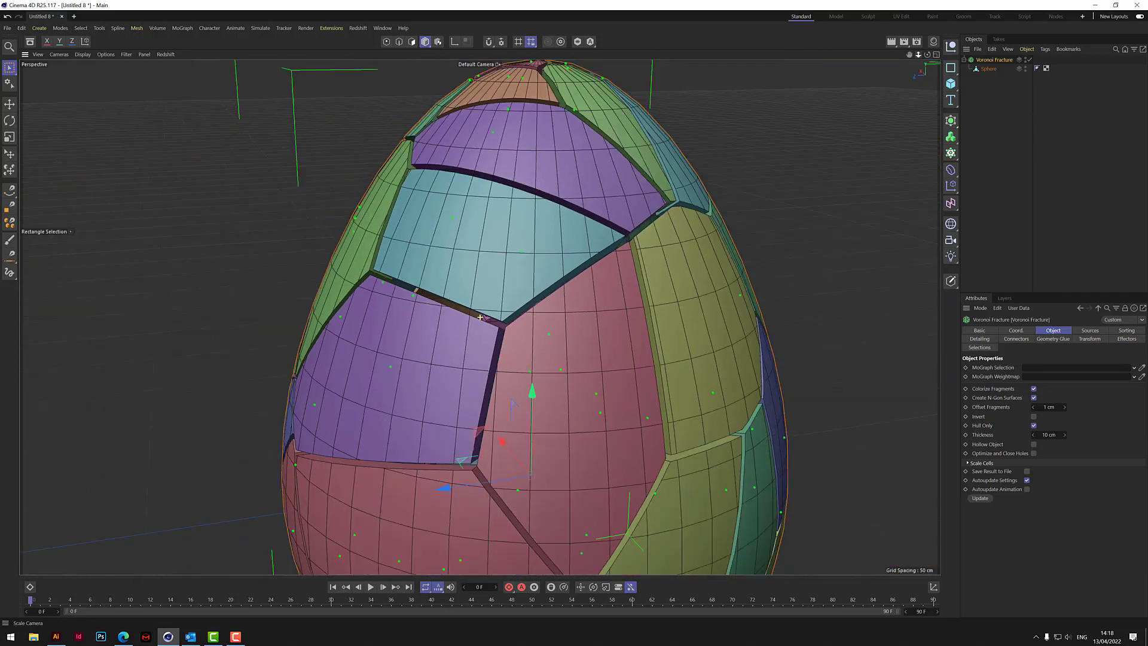
scroll(480, 317, "down", 2)
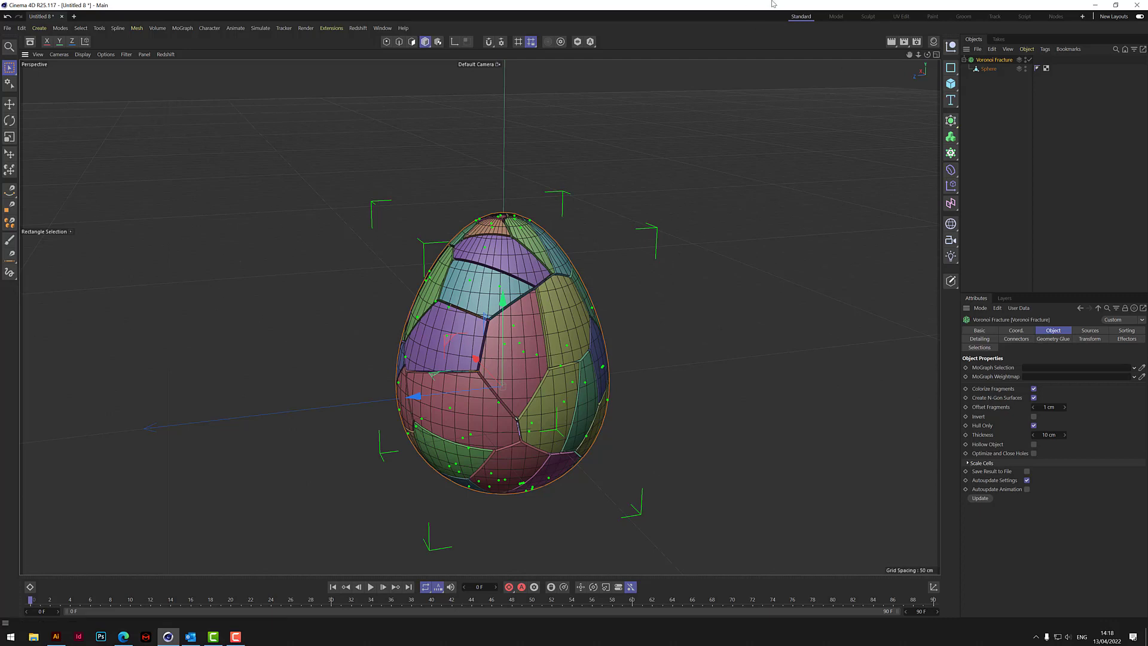
Step: Rename the Sphere mesh inside the Voronoi Fracture to "egg"
double_click(991, 70)
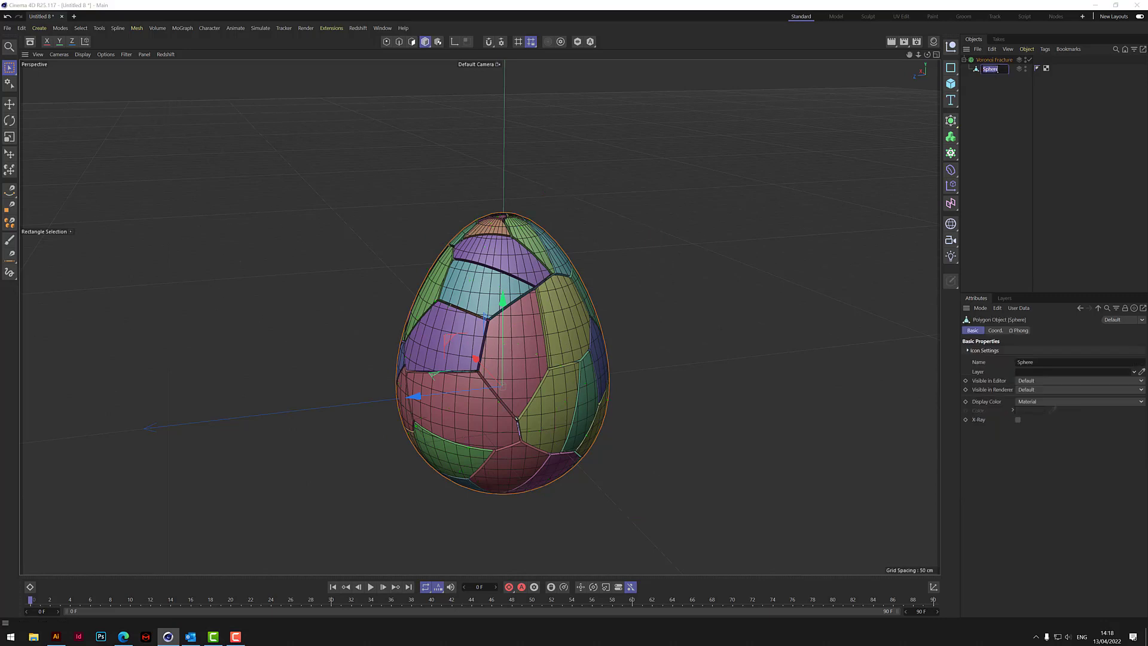
type("egg")
key("Return")
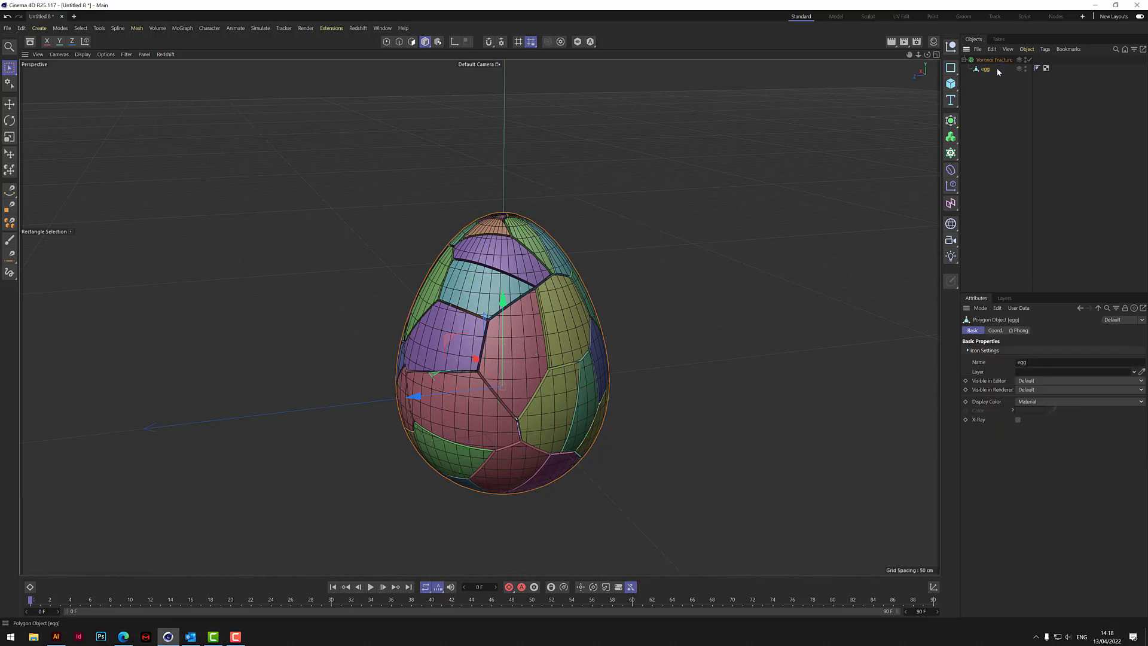
Step: Duplicate the egg mesh outside the Voronoi Fracture and scale the copy down slightly so it sits just beneath the pieces
left_click_drag(987, 70, 983, 62, "ctrl")
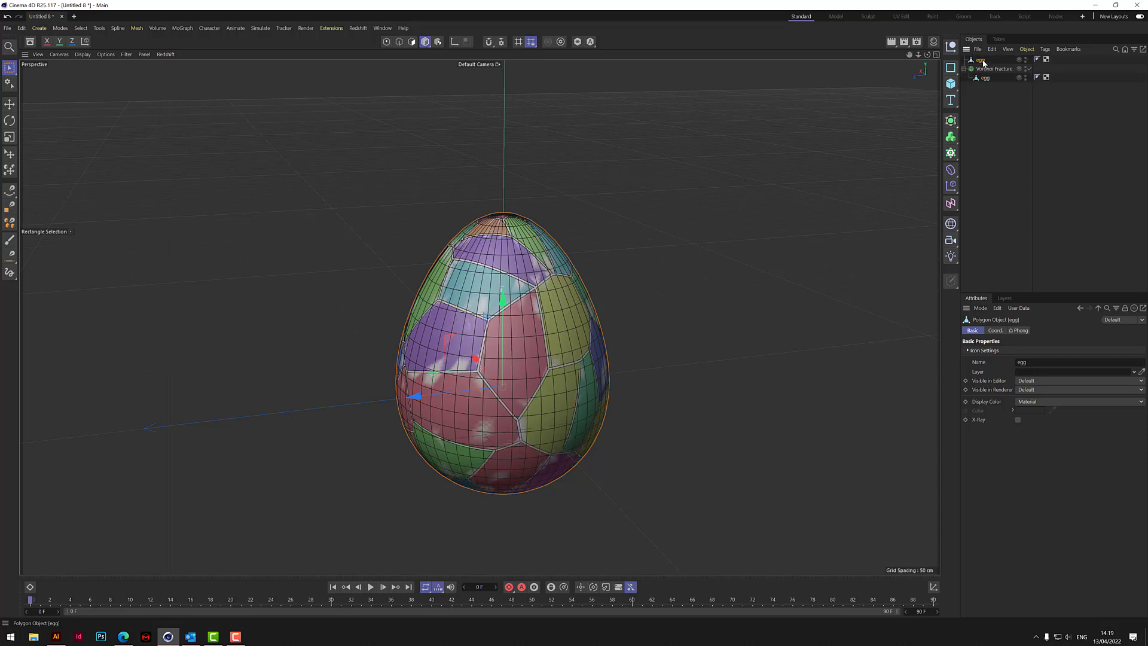
left_click(9, 137)
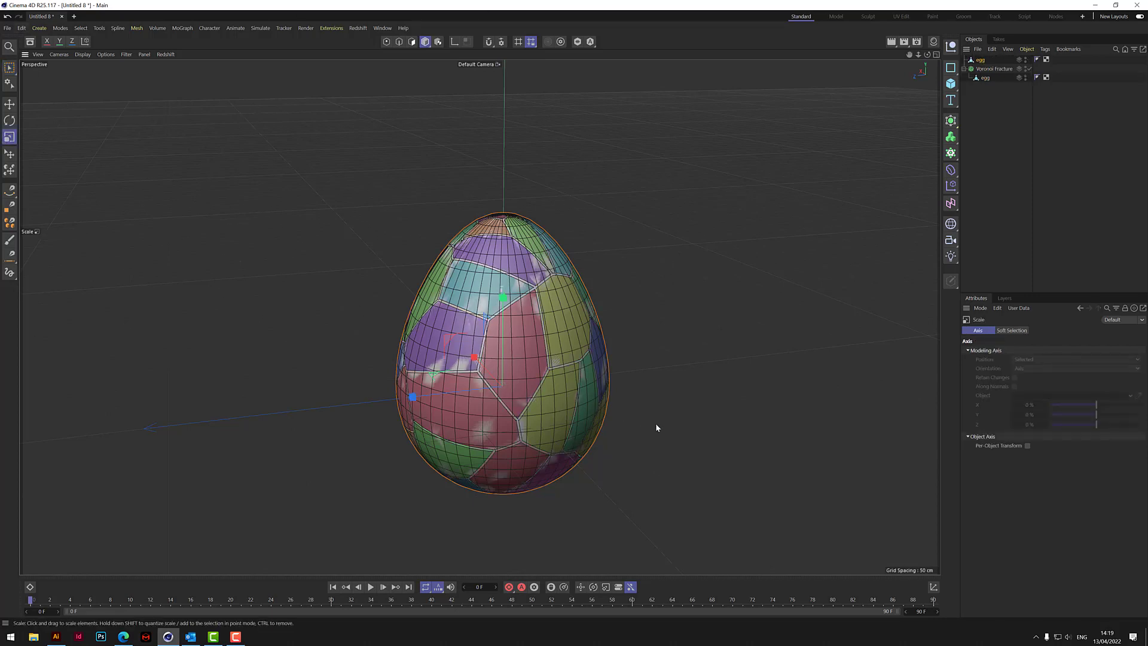
mouse_move(655, 428)
left_mouse_down()
mouse_move(606, 432)
mouse_move(665, 437)
mouse_move(654, 437)
left_mouse_up()
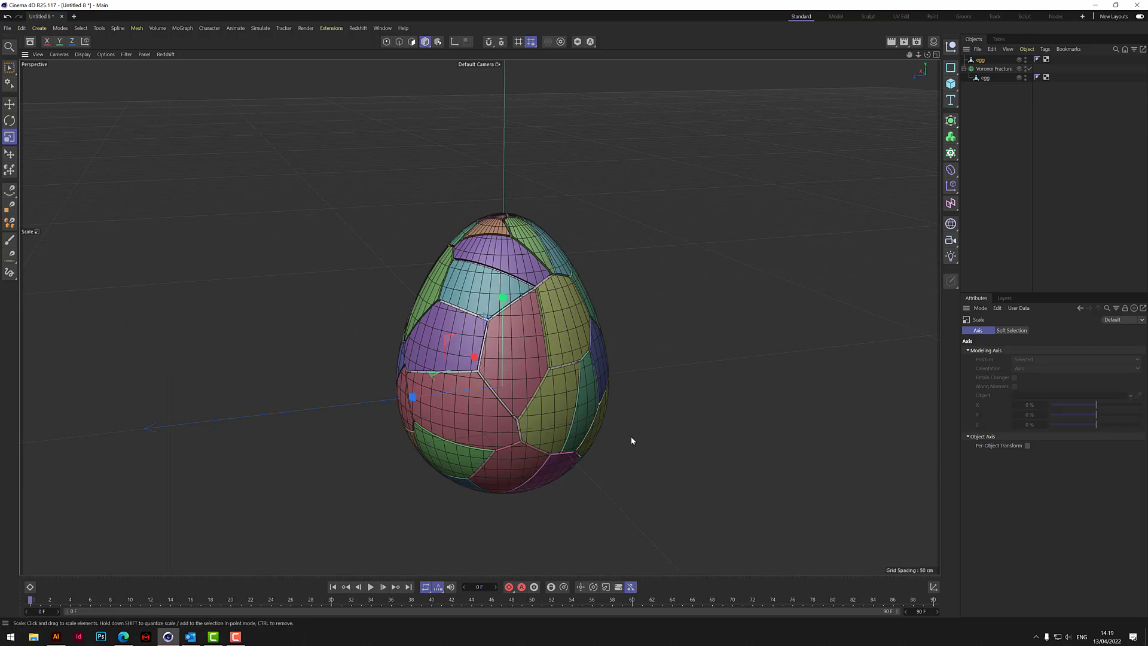
scroll(532, 293, "up", 6)
scroll(532, 293, "up", 3)
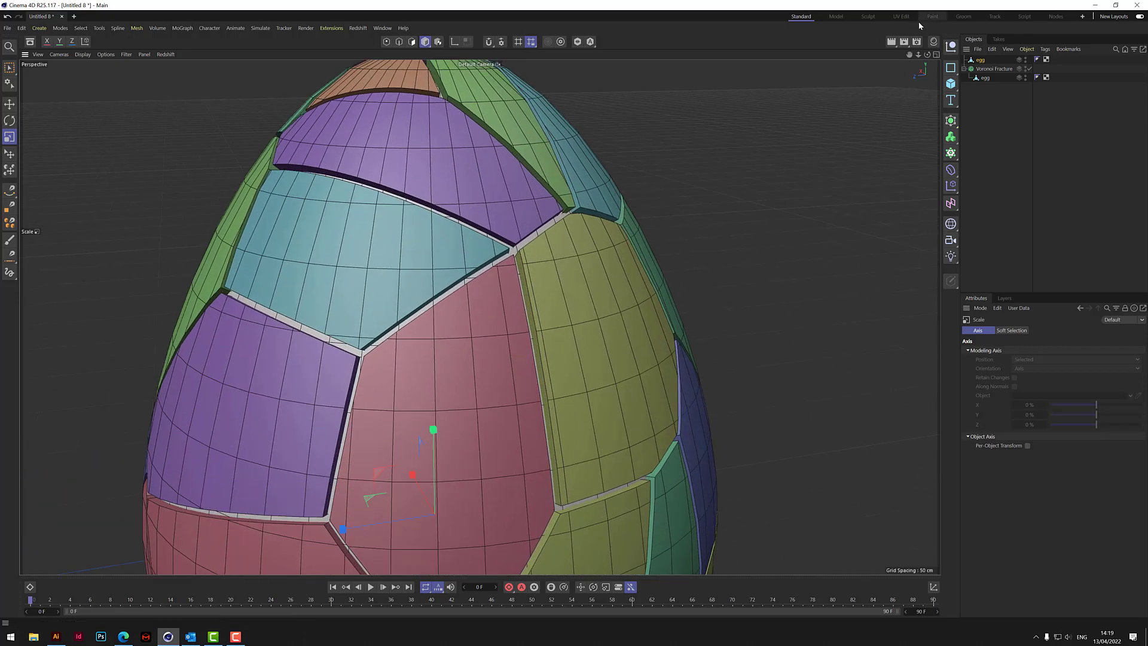
left_click_drag(927, 55, 480, 317)
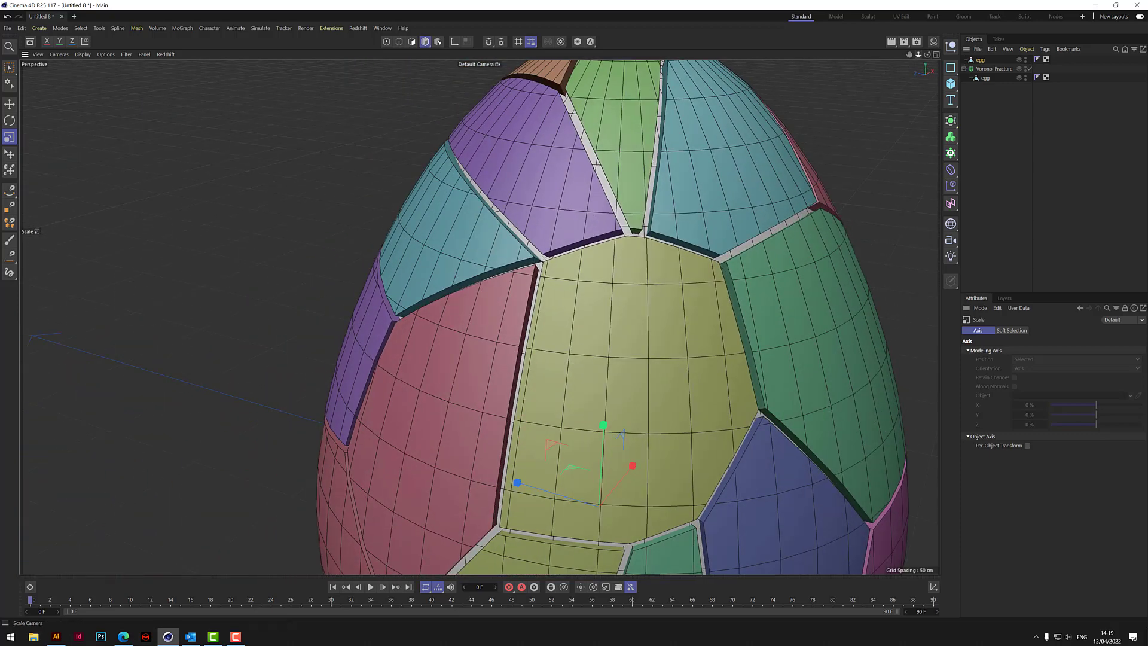
left_click_drag(919, 55, 935, 66)
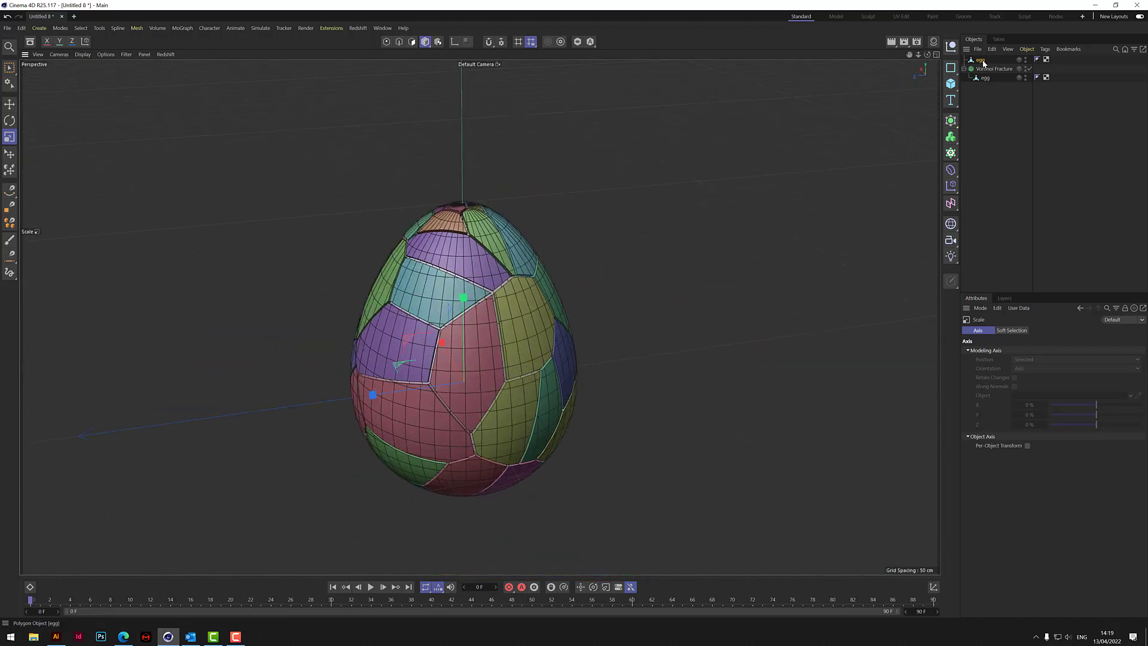
Step: Duplicate the top-level egg mesh and rename the copy to "seam"
left_click_drag(982, 60, 984, 57, "ctrl")
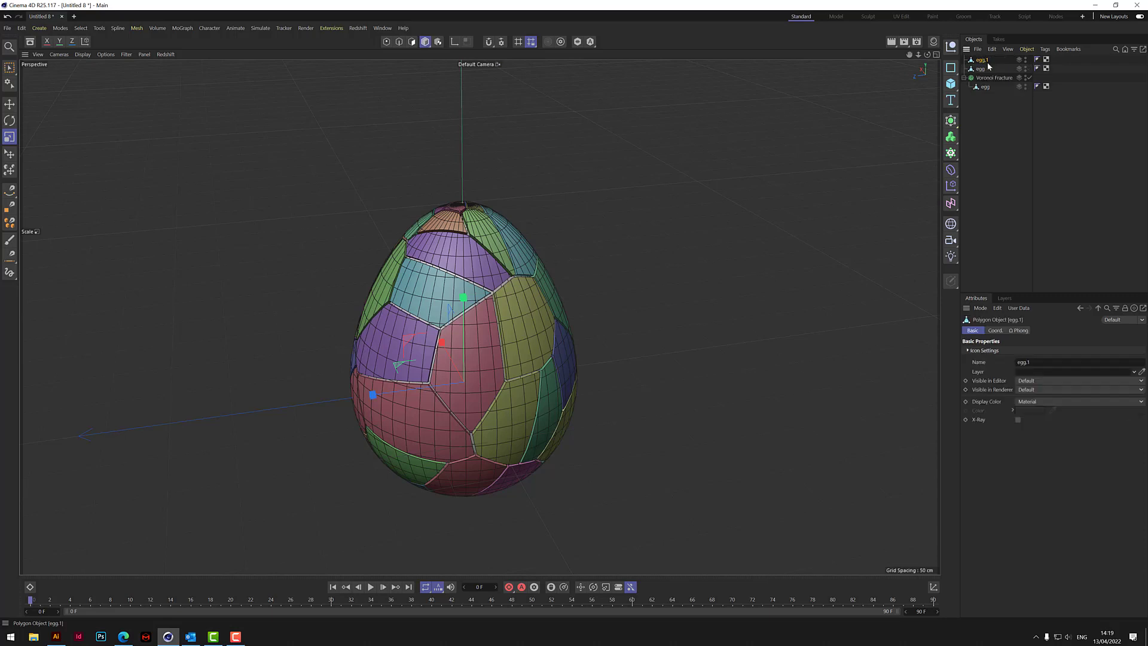
double_click(983, 59)
type("seam")
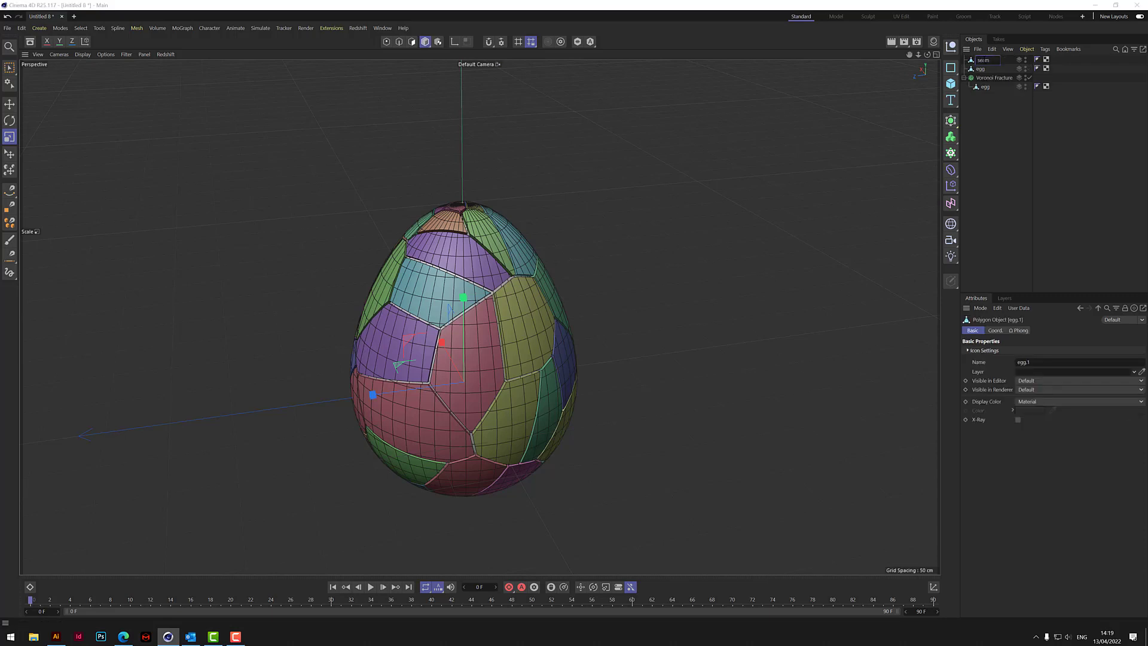
key("Return")
Step: Scale the seam mesh up slightly beyond the egg pieces and flatten it by setting its X scale to 0.1
left_click(9, 137)
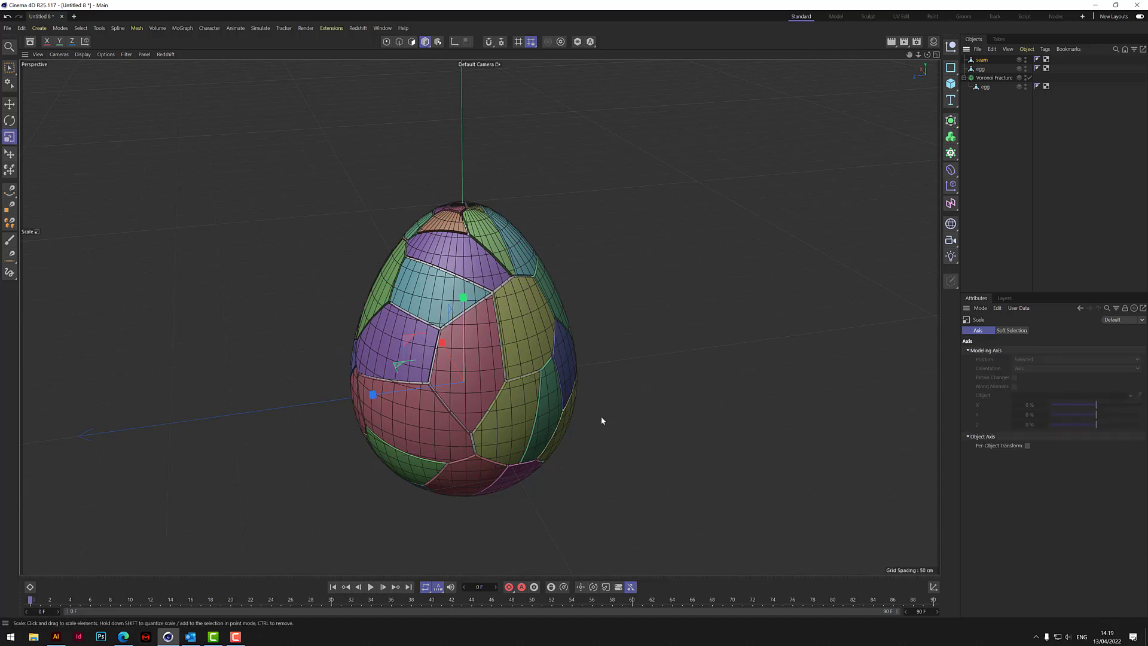
left_click_drag(601, 421, 651, 438)
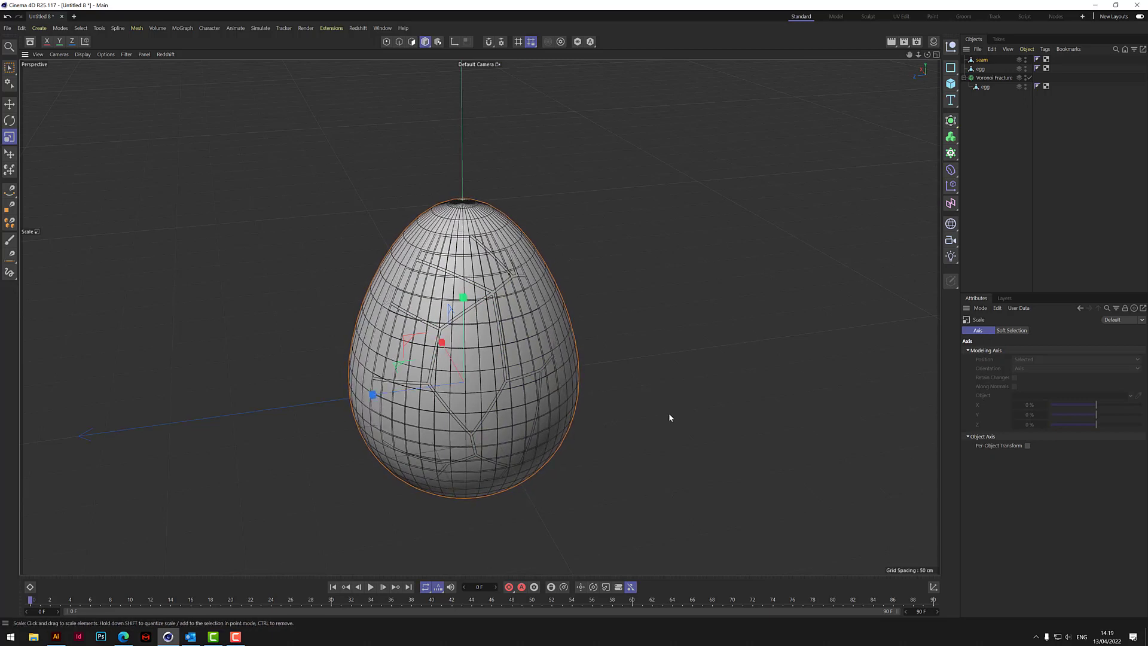
left_click(990, 60)
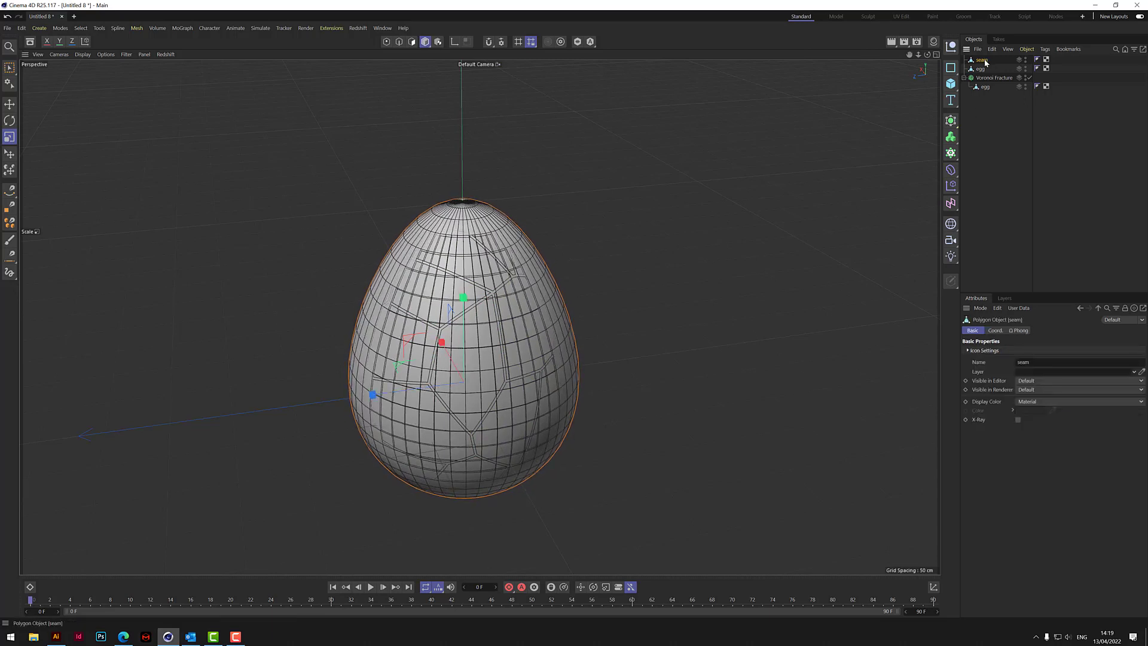
left_click(995, 330)
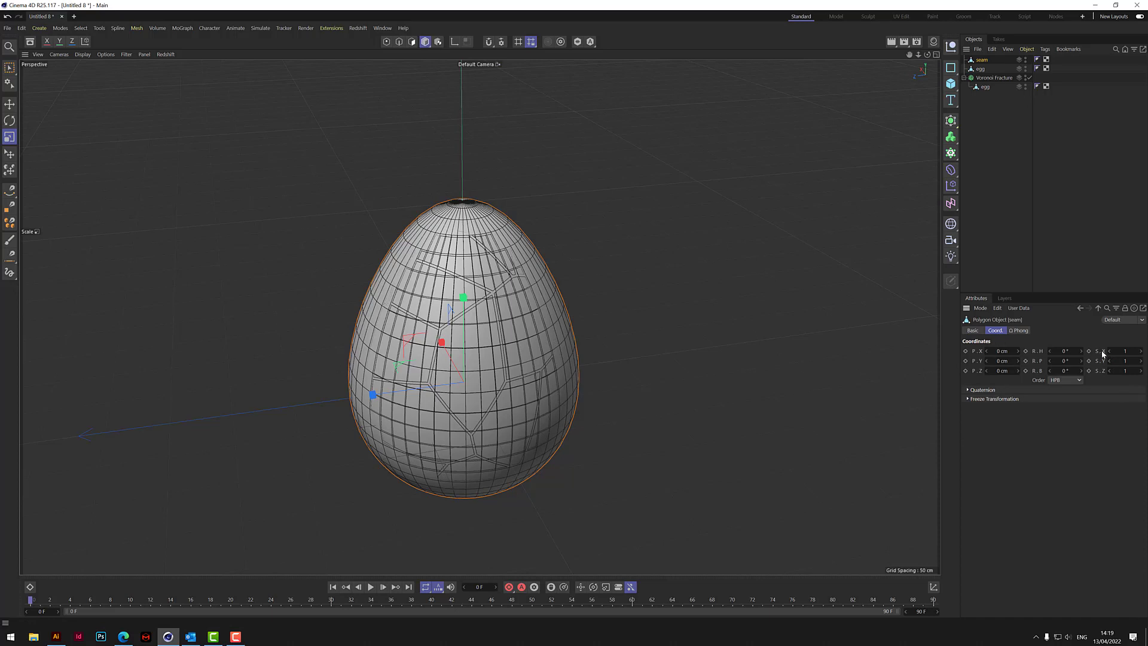
left_click(1125, 352)
key("Return")
mouse_move(926, 55)
left_mouse_down()
mouse_move(1005, 66)
mouse_move(1047, 45)
mouse_move(1010, 36)
mouse_move(916, 58)
left_mouse_up()
scroll(359, 314, "up", 7)
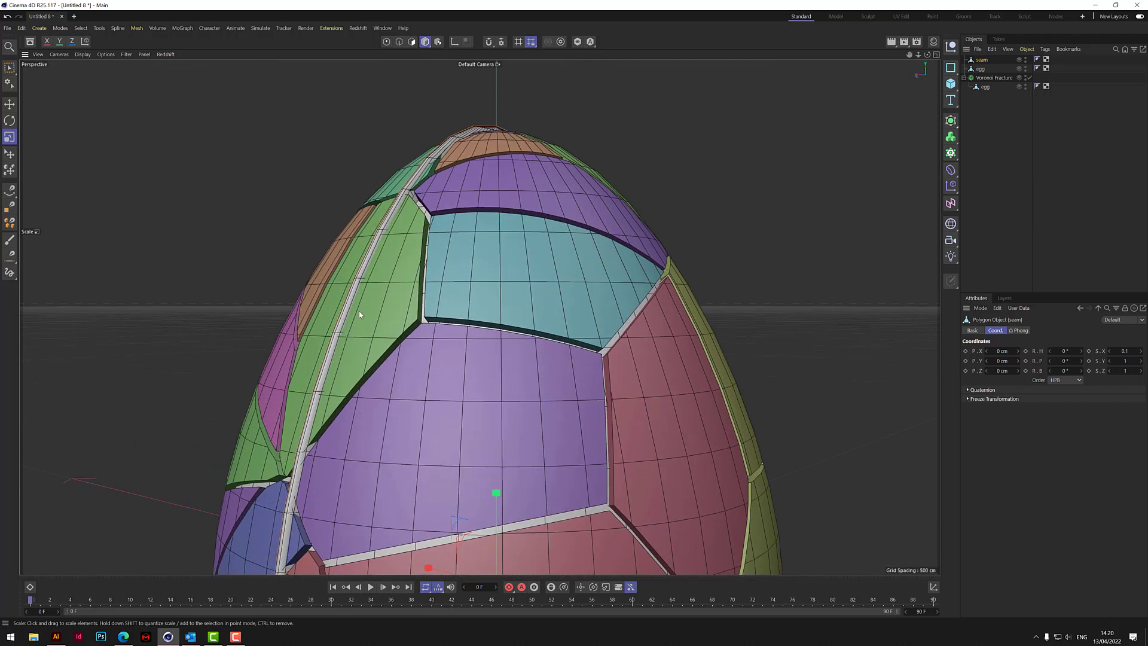
left_click_drag(927, 55, 664, 72)
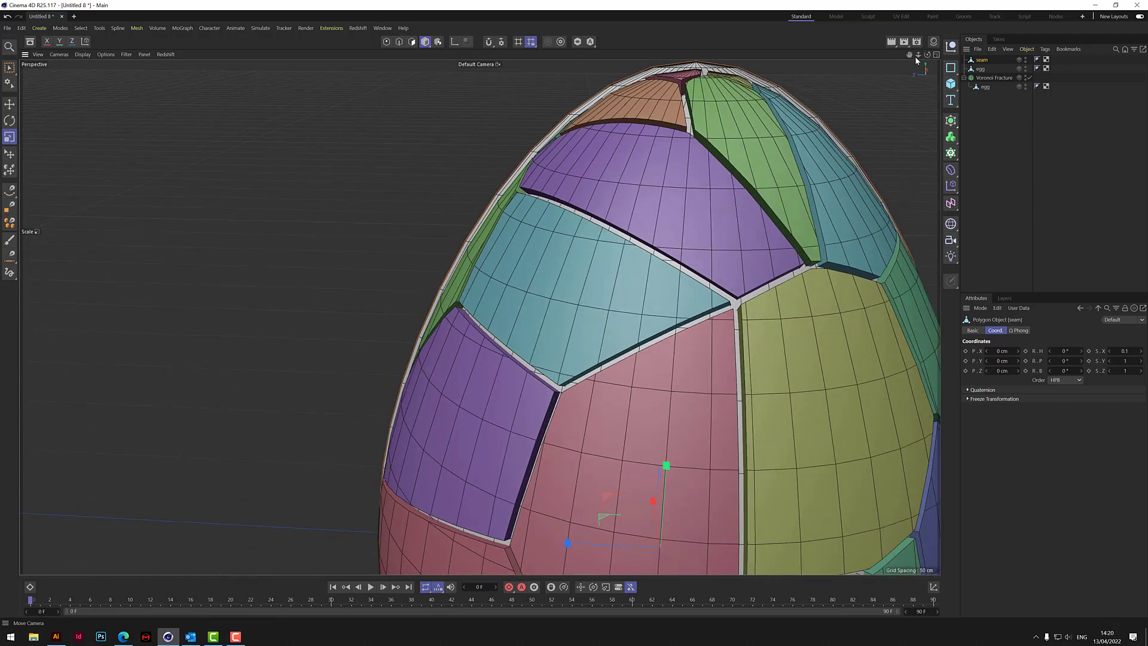
mouse_move(918, 55)
left_mouse_down()
mouse_move(937, 58)
mouse_move(927, 56)
mouse_move(925, 125)
mouse_move(927, 61)
left_mouse_up()
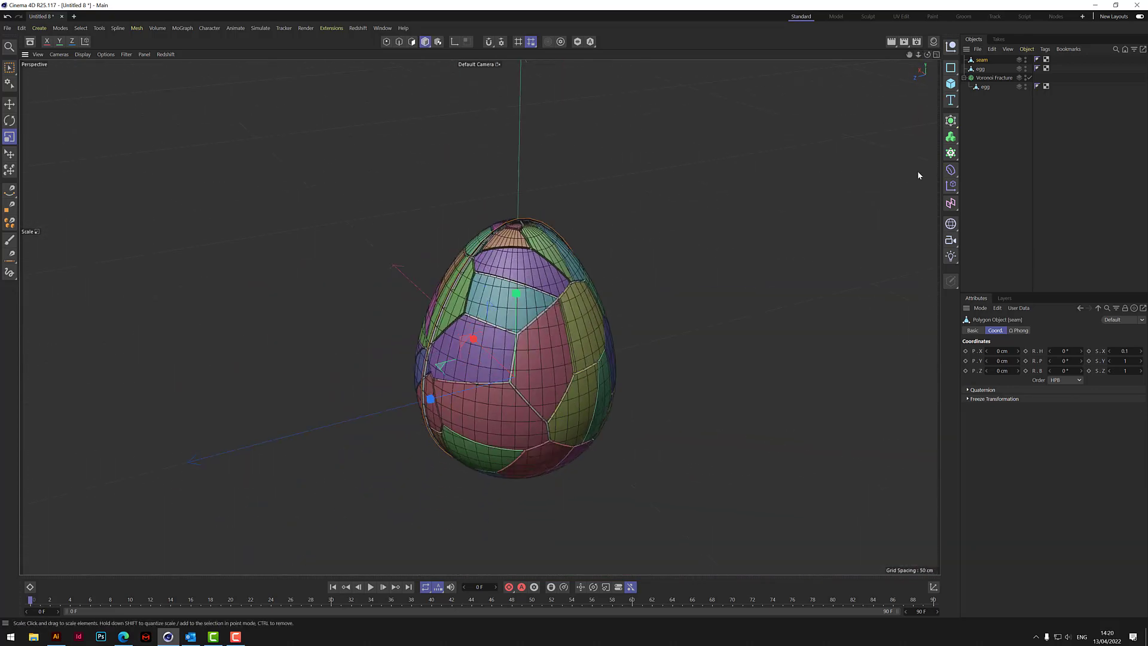
Step: Add a Volume Builder and make the seam, the top-level egg and the Voronoi Fracture its children
left_click(987, 129)
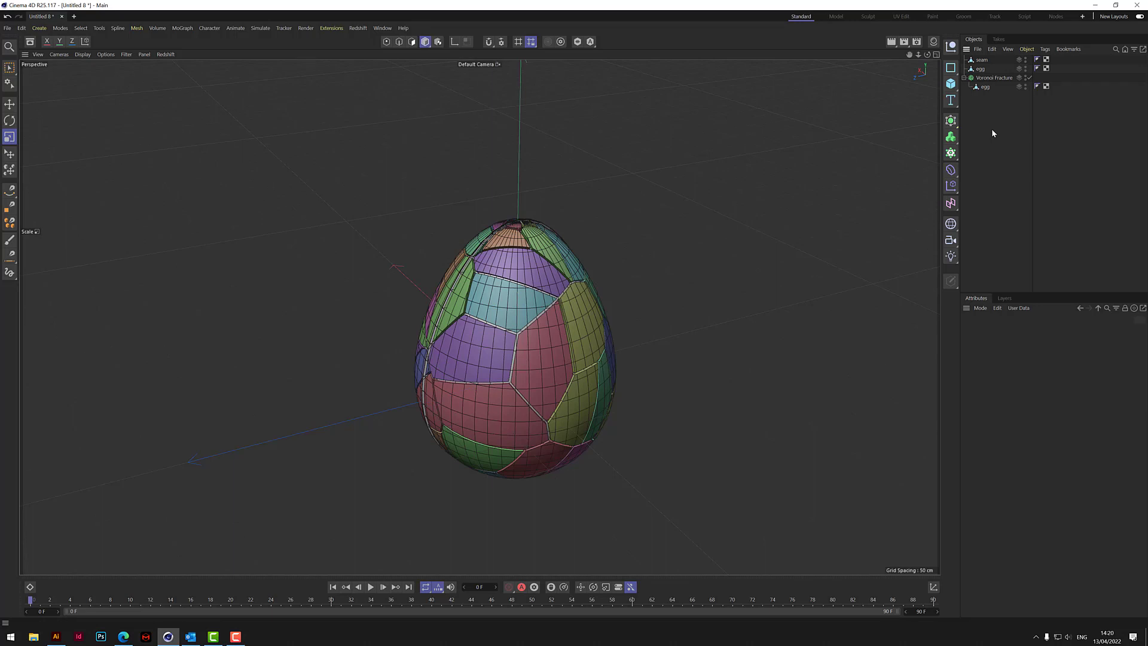
scroll(518, 337, "up", 6)
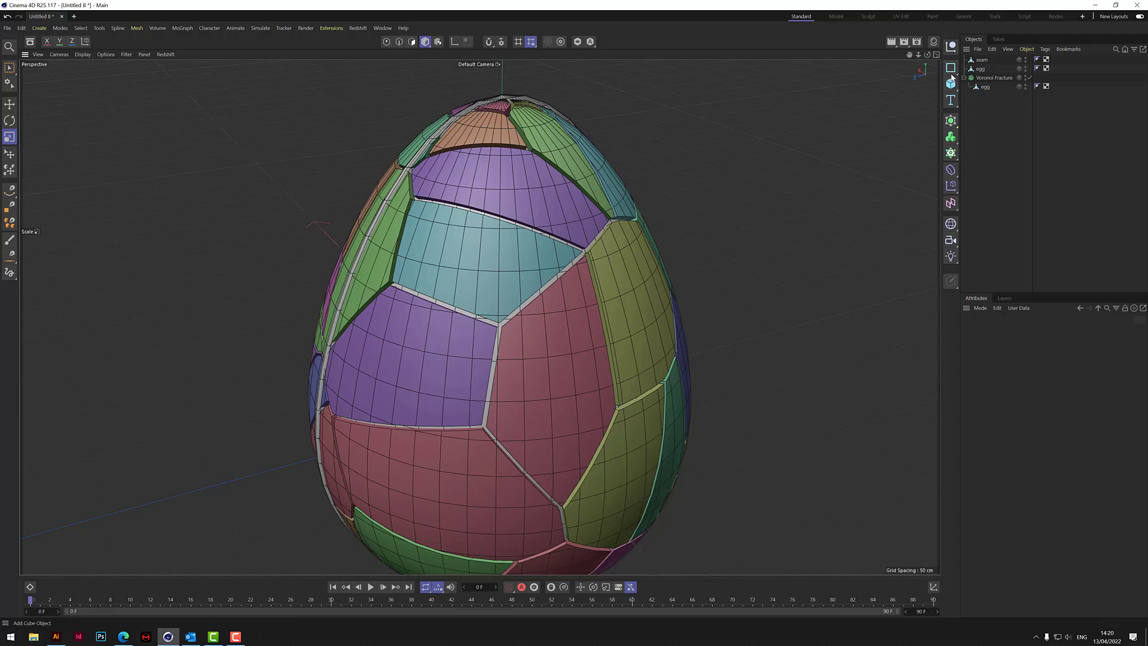
mouse_move(918, 55)
left_mouse_down()
mouse_move(870, 55)
mouse_move(915, 55)
mouse_move(885, 59)
mouse_move(1017, 1)
mouse_move(894, 55)
mouse_move(927, 32)
mouse_move(926, 54)
left_mouse_up()
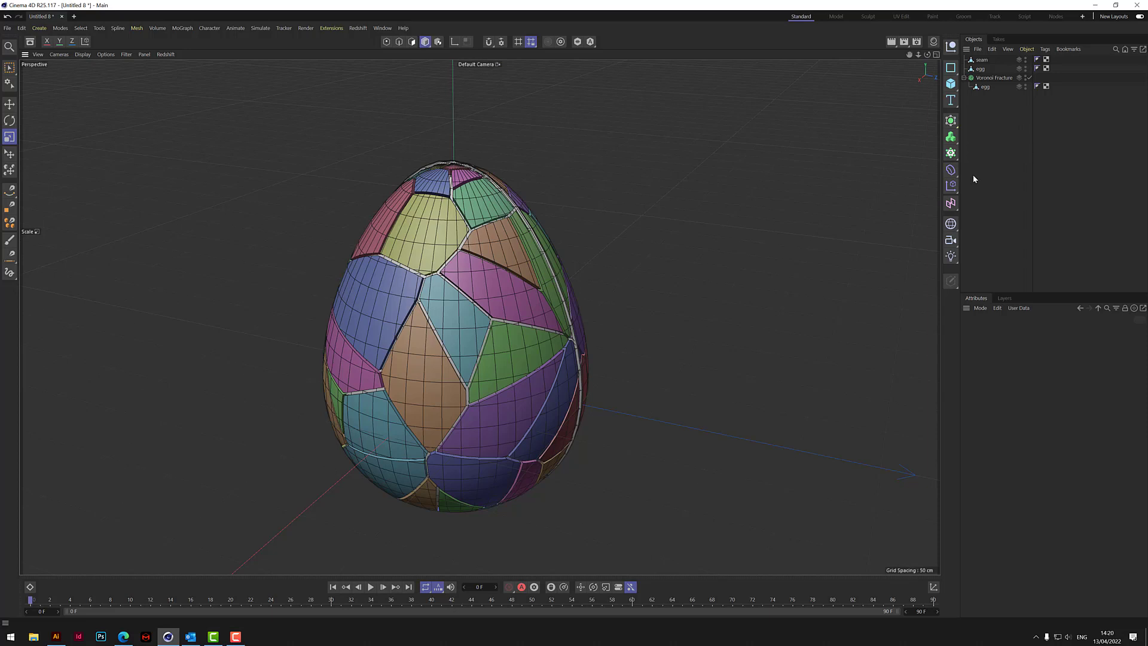
left_click(951, 139)
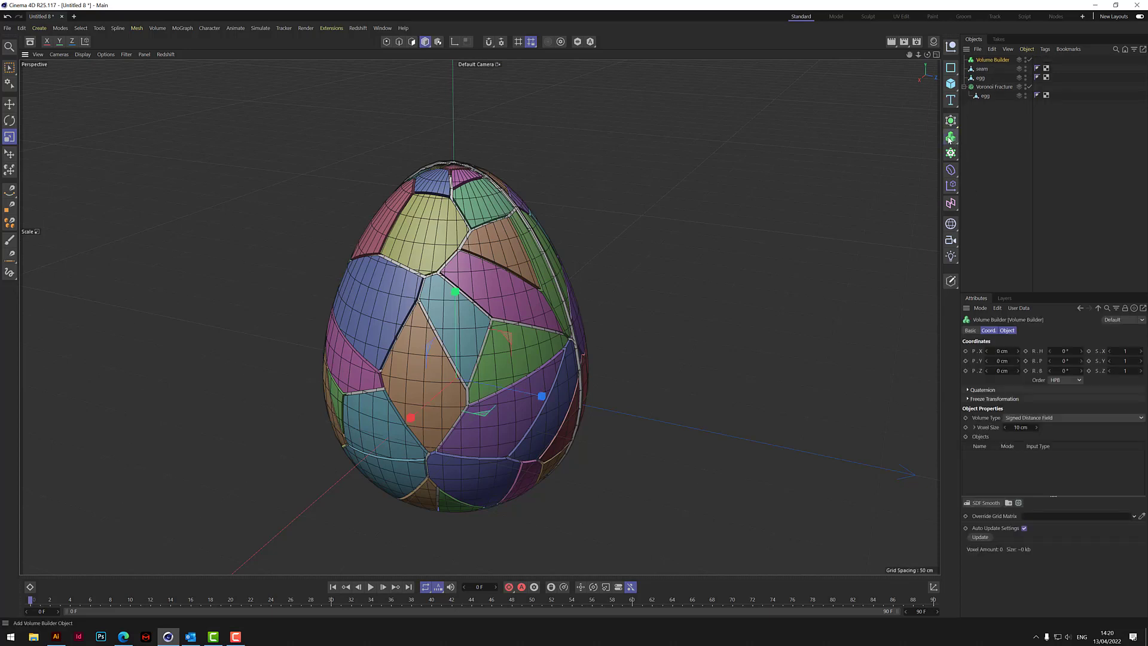
left_click(984, 69)
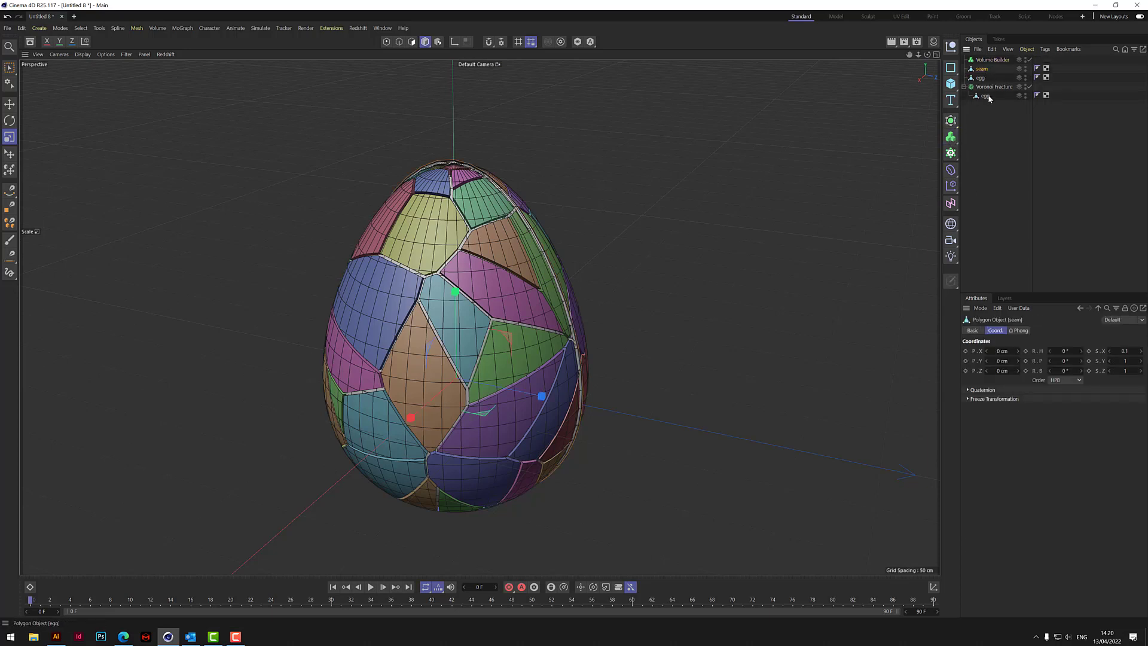
left_click(986, 96, "shift")
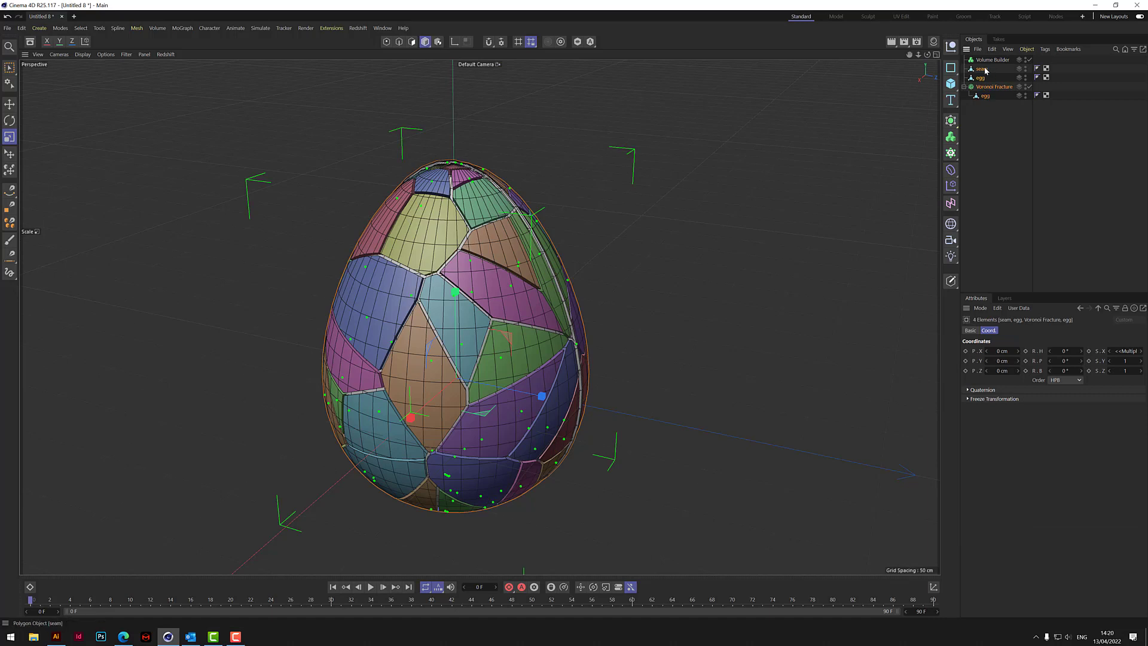
left_click_drag(993, 64, 994, 62)
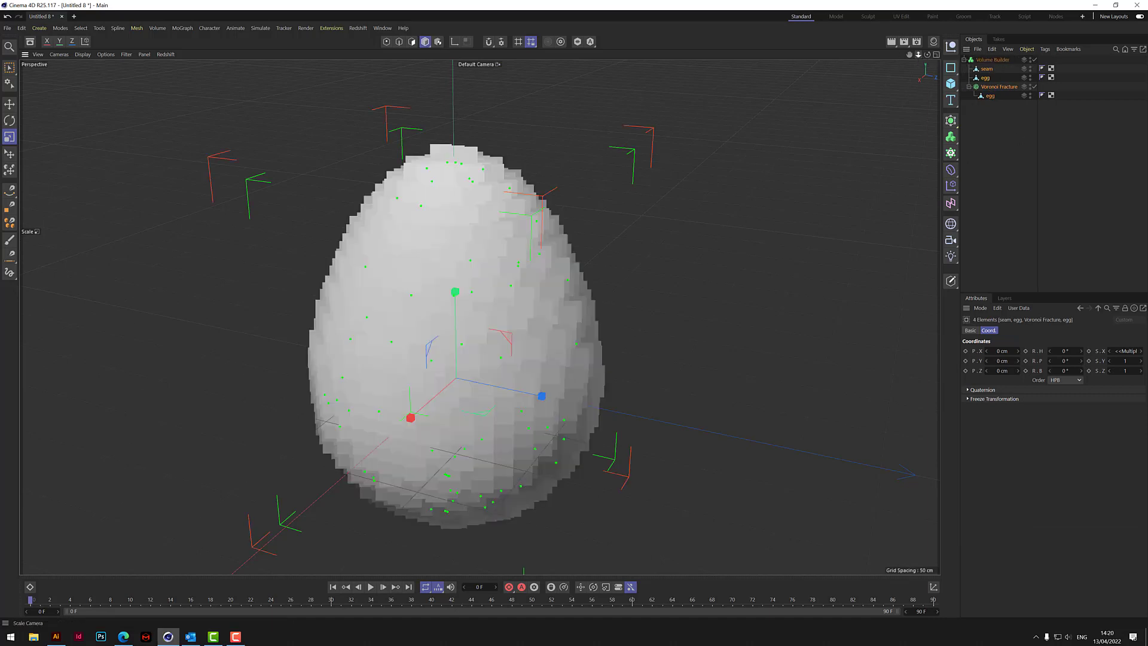
Step: Set the Volume Builder's voxel size to 0.5 cm
left_click_drag(918, 54, 999, 72)
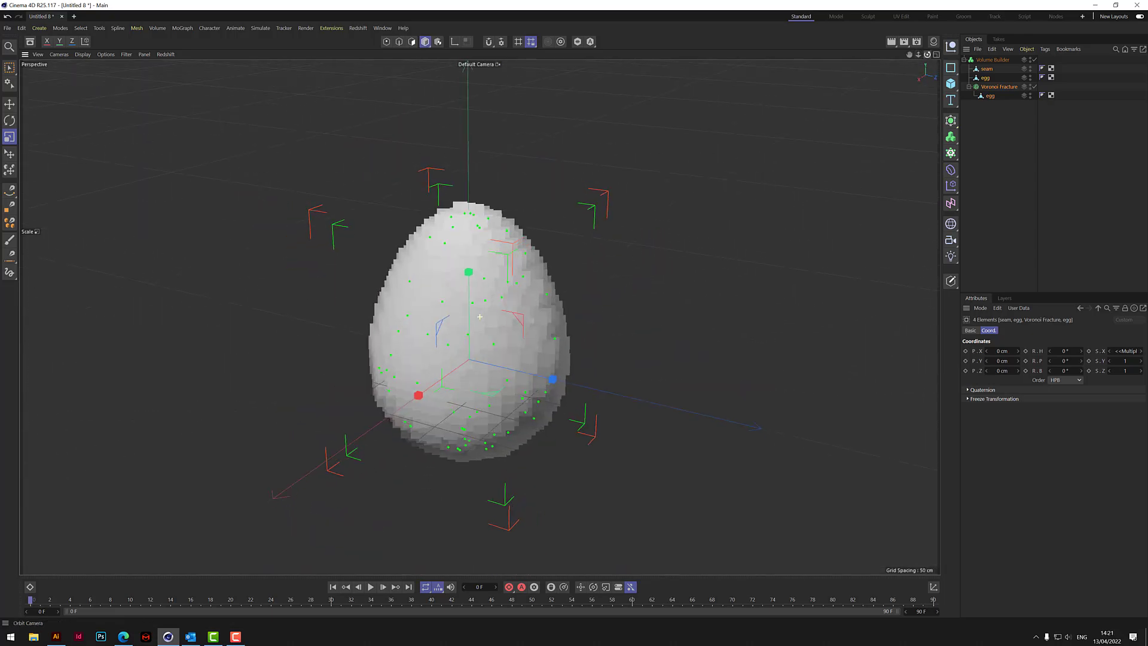
left_click(993, 60)
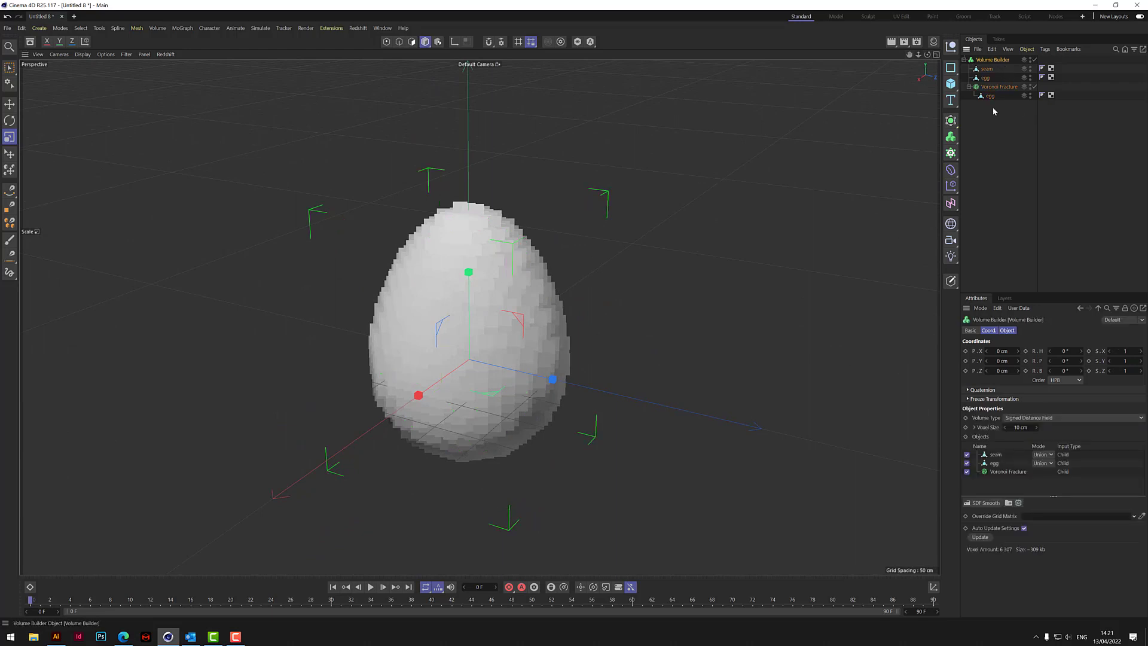
left_click(1017, 427)
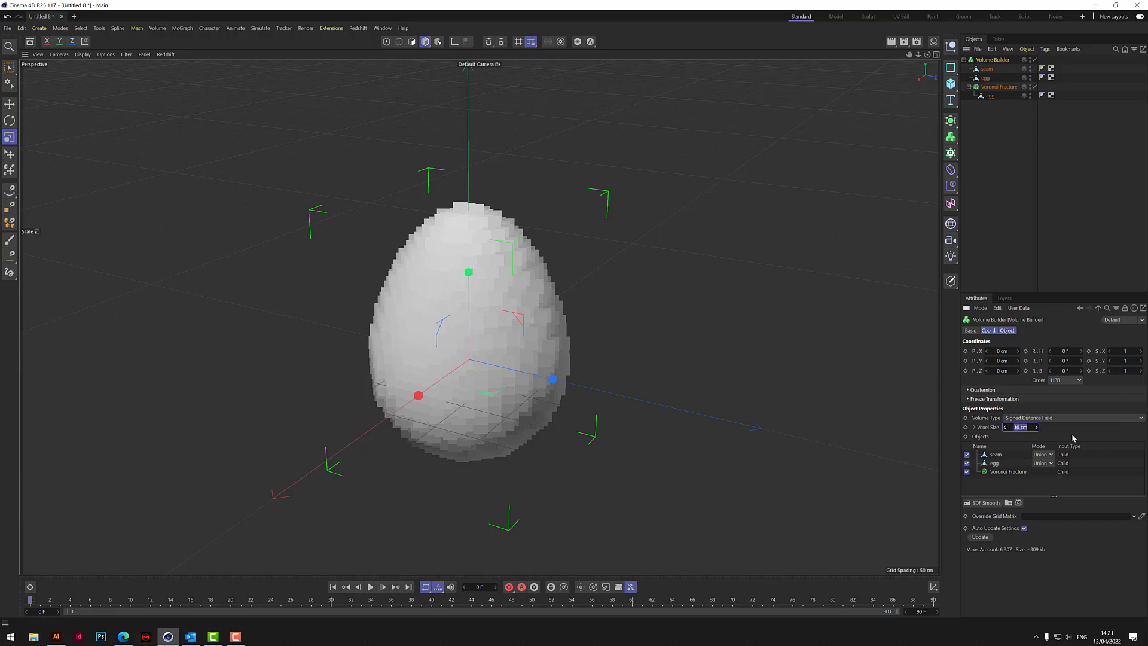
type(".5")
key("Return")
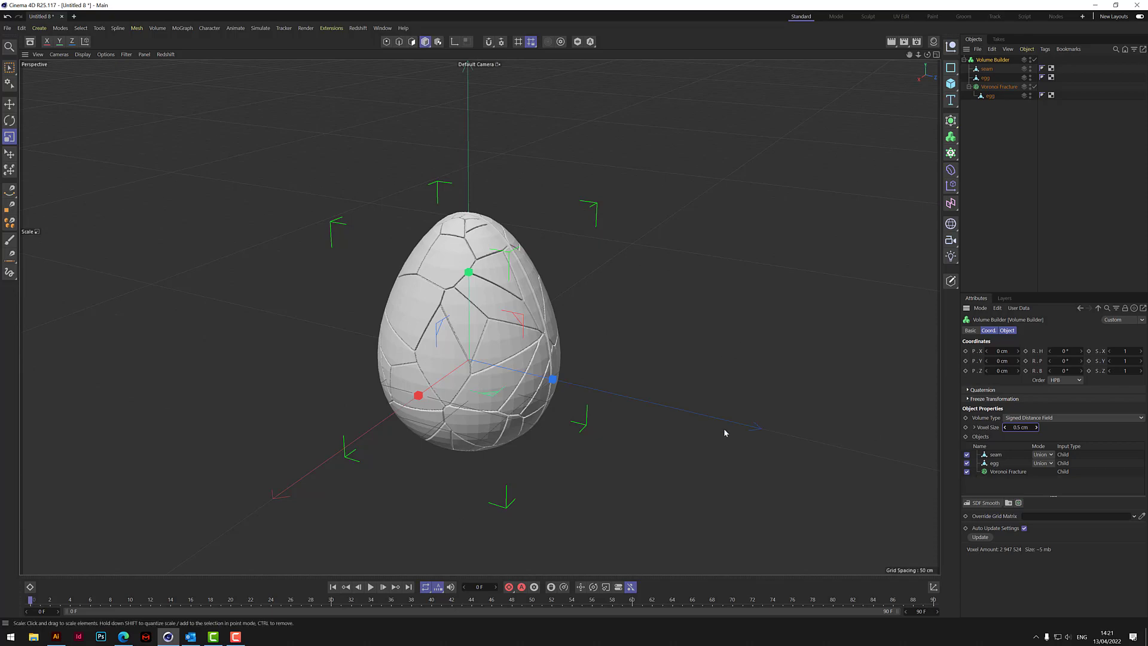
Step: Add an SDF Smooth filter layer to the Volume Builder's object list
scroll(489, 347, "up", 3)
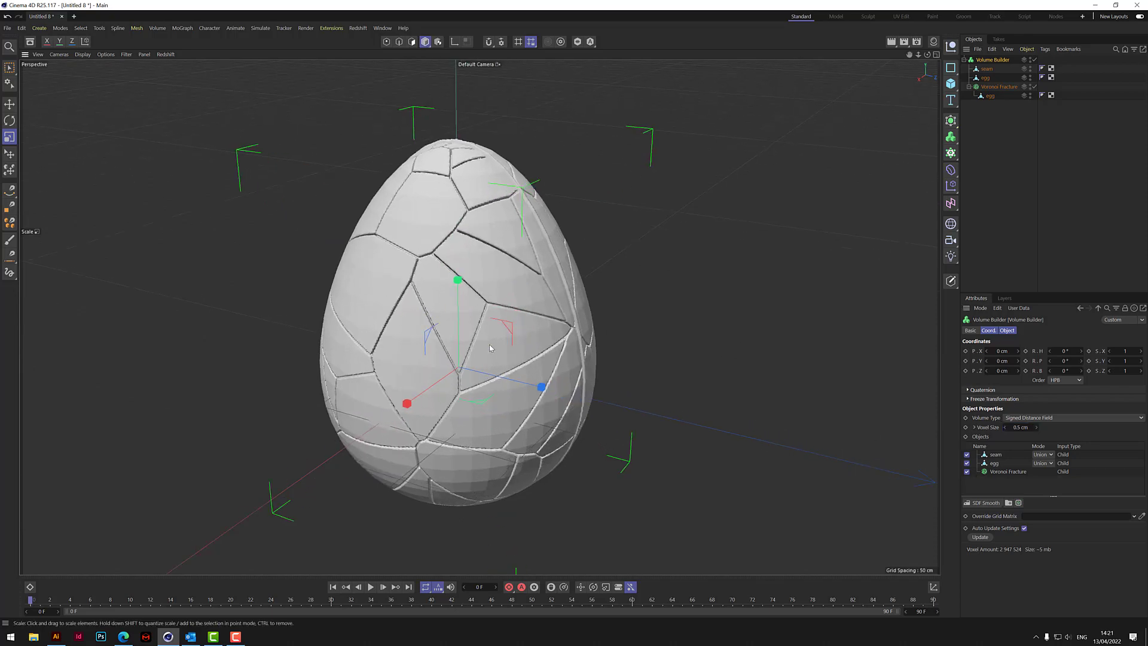
scroll(490, 348, "up", 1)
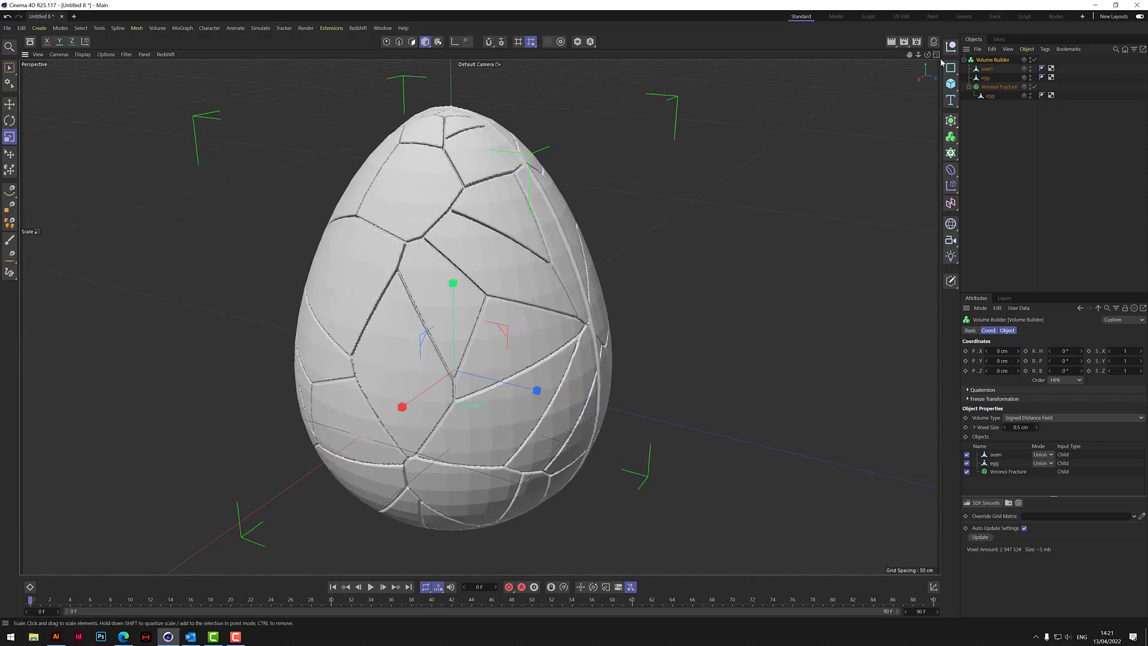
left_click_drag(927, 55, 879, 66)
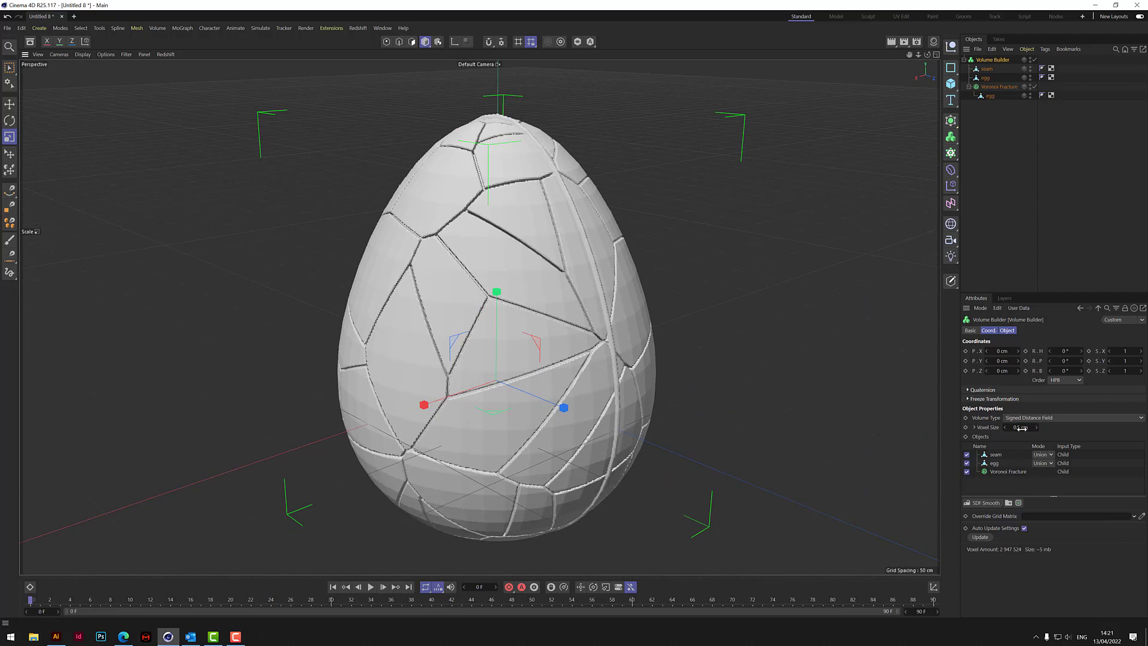
left_click_drag(927, 54, 896, 57)
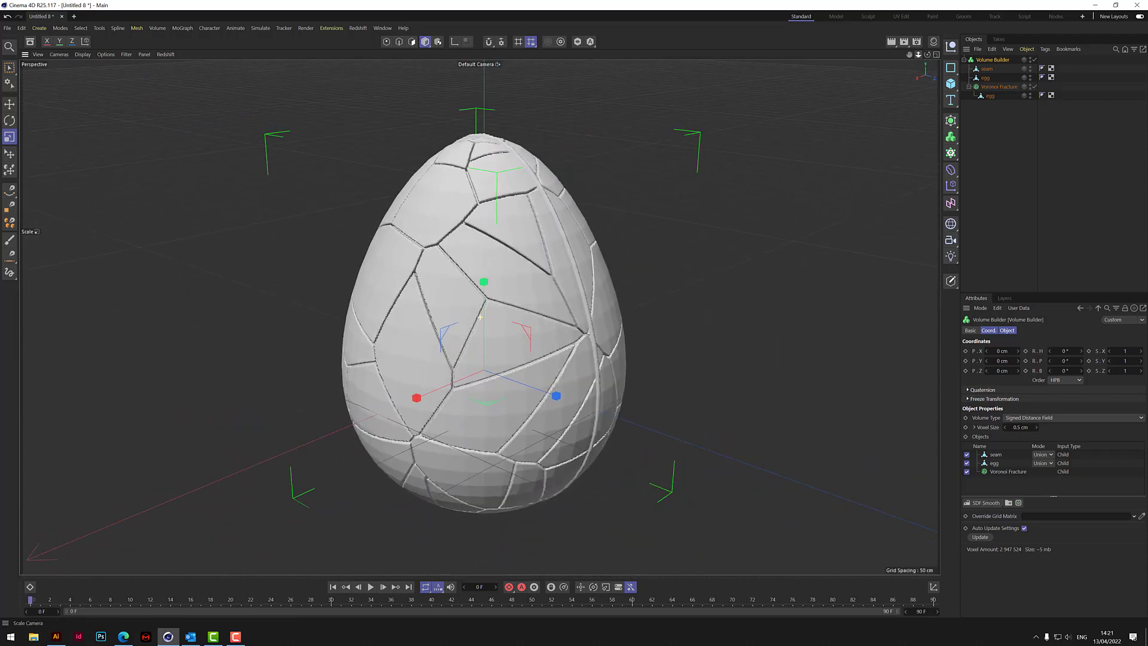
left_click(993, 504)
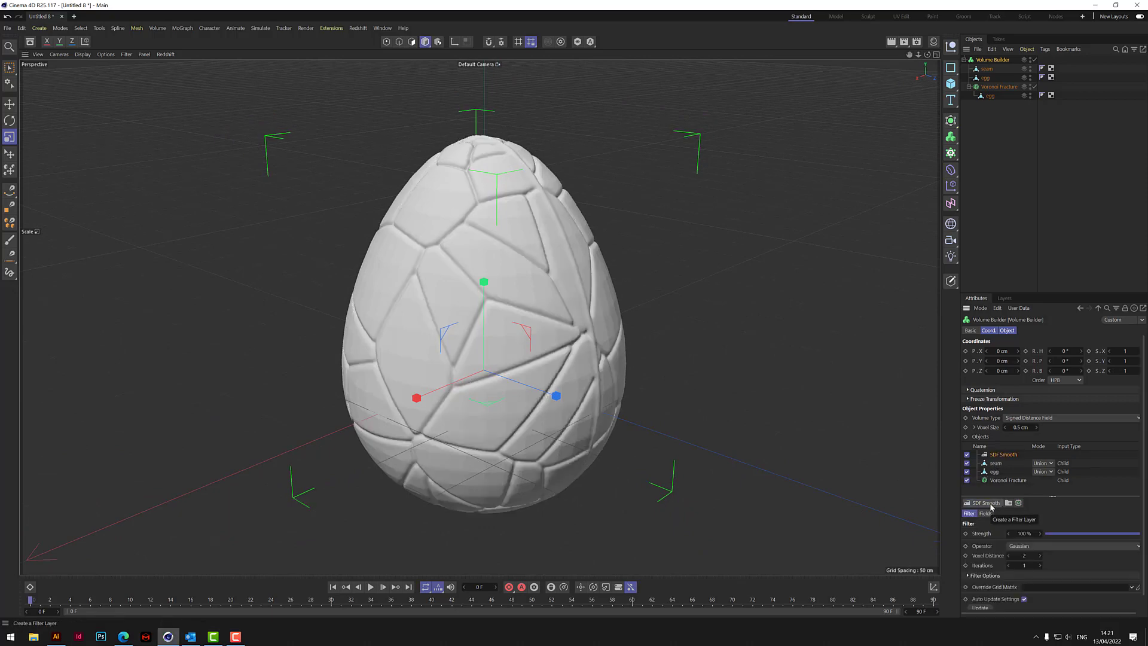
Step: Duplicate the Volume Builder's own egg mesh and place the copy as the builder's first child
left_click_drag(919, 55, 837, 55)
left_click_drag(927, 55, 1046, 71)
left_click_drag(915, 83, 911, 119)
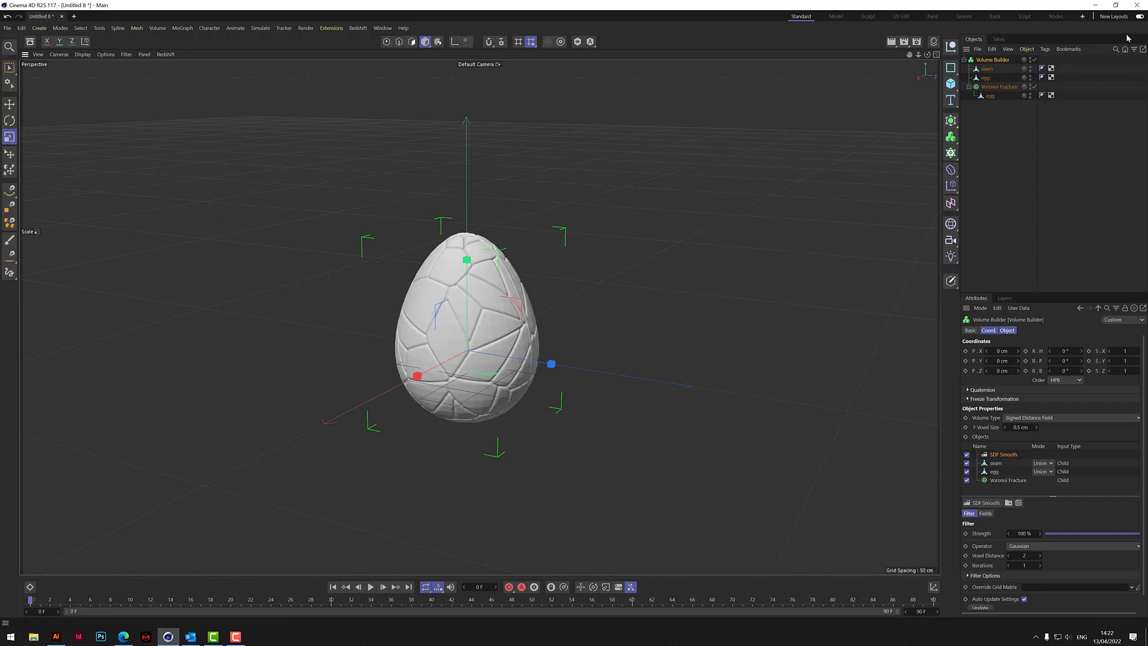
left_click(986, 78)
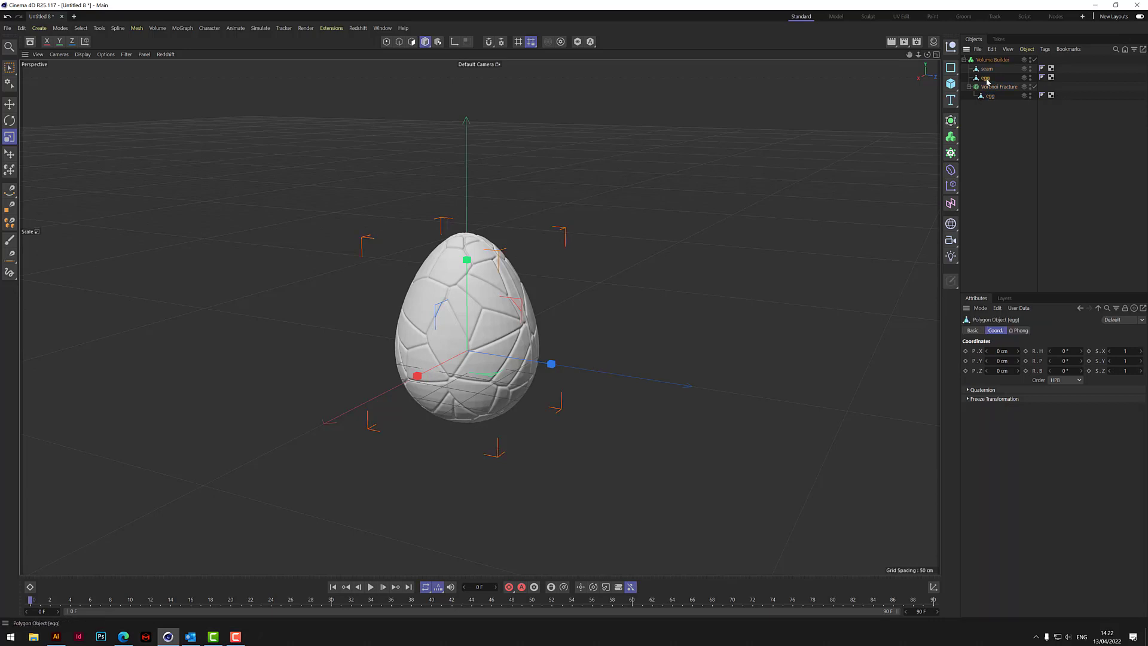
scroll(508, 270, "up", 3)
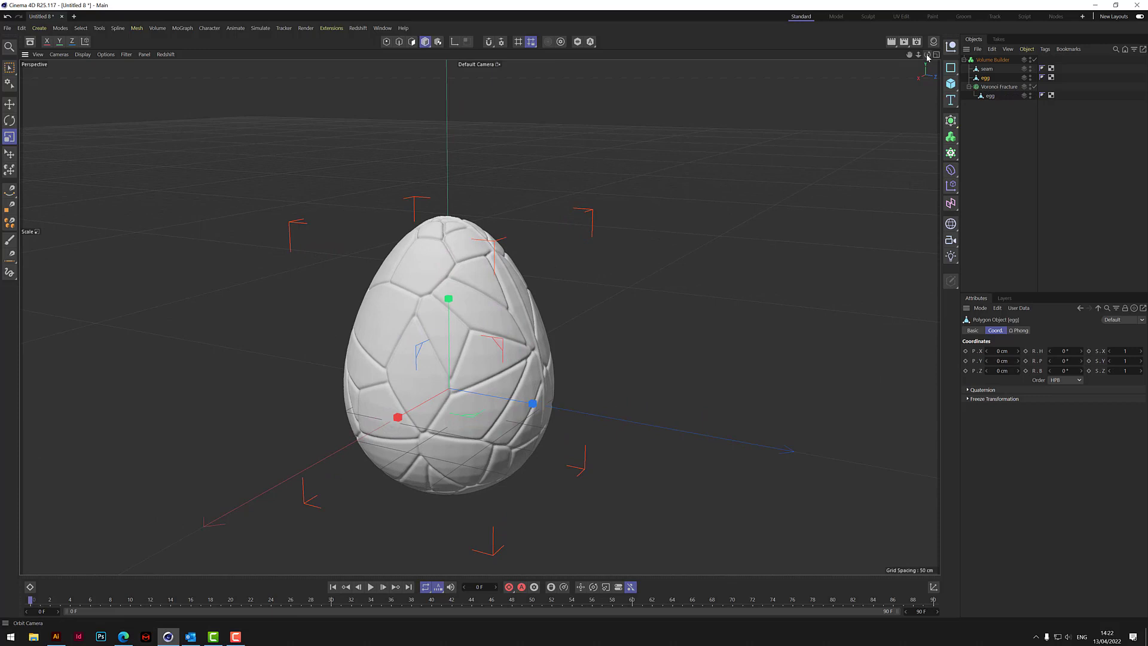
left_click_drag(927, 57, 493, 250)
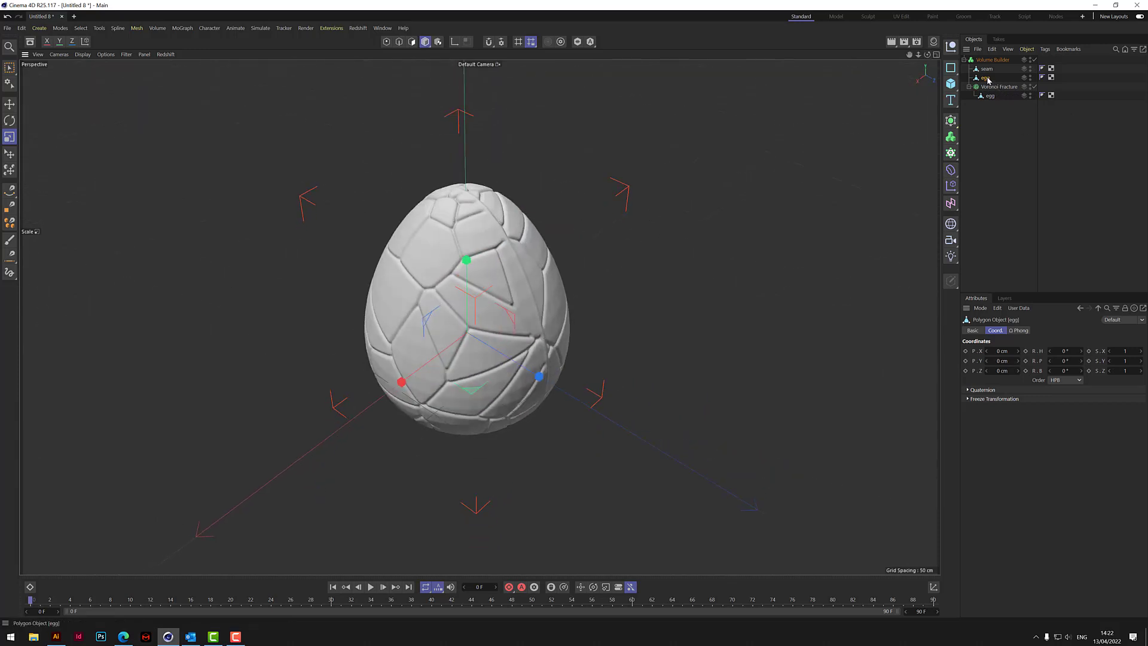
left_click_drag(988, 79, 991, 62)
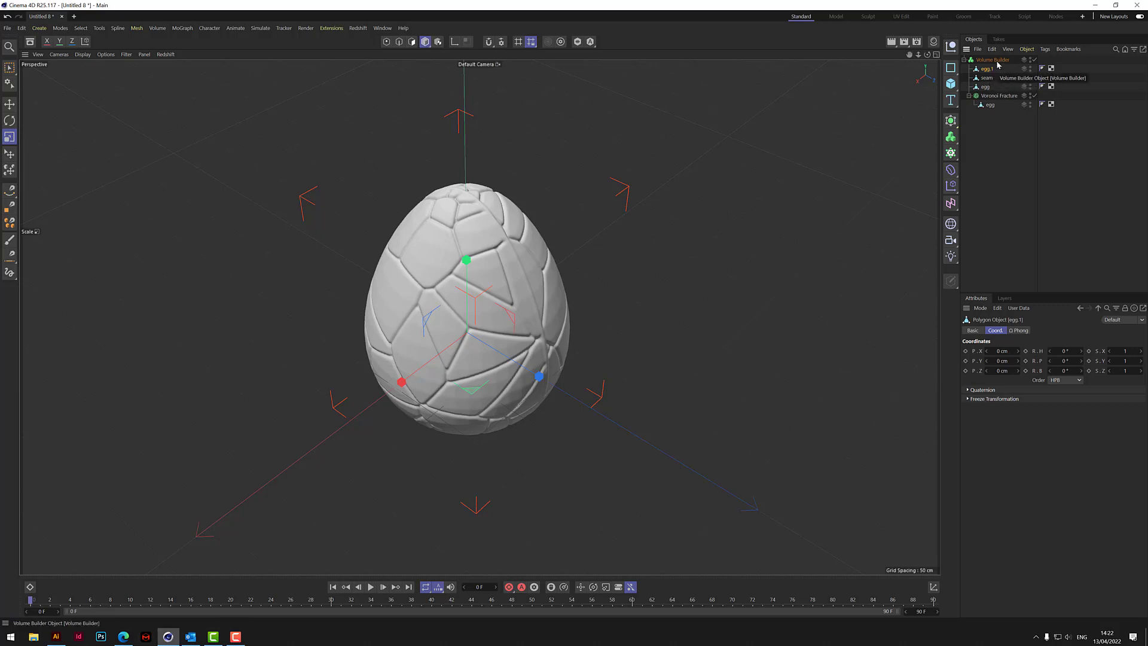
Step: Set the duplicated egg's mode to Subtract in the Volume Builder so that it hollows out the shell
left_click(994, 60)
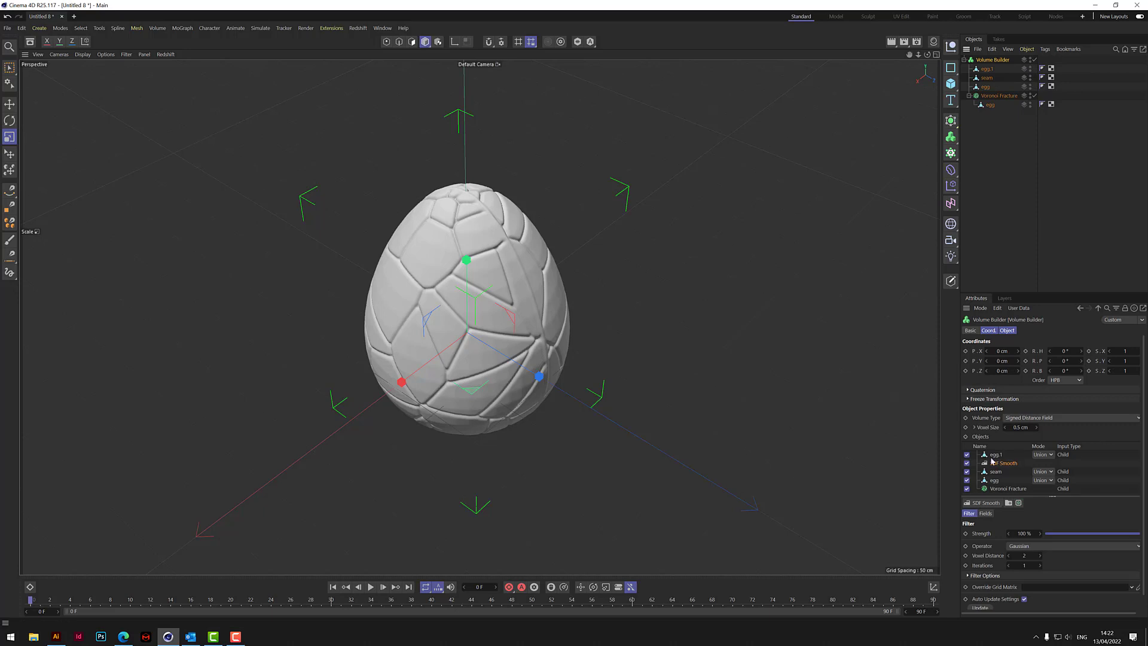
left_click(1041, 455)
left_click(1050, 475)
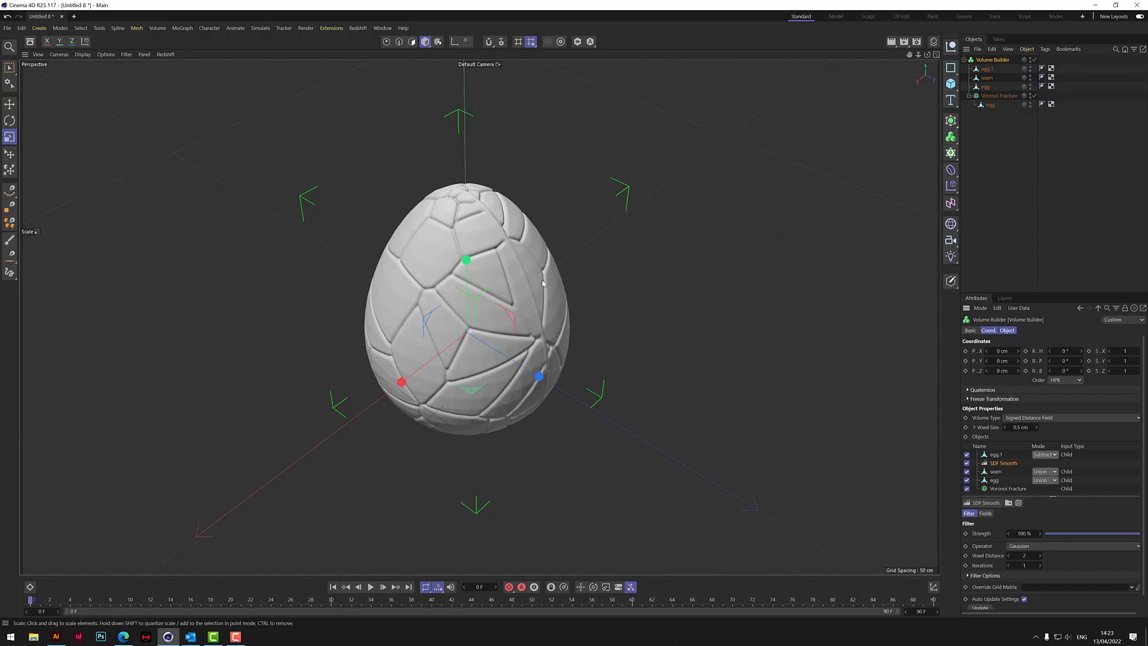
Step: Add a sphere and move it about 146 cm up and about 67 cm along Z so it overlaps the egg's upper part
left_click(952, 84)
left_click(1041, 129)
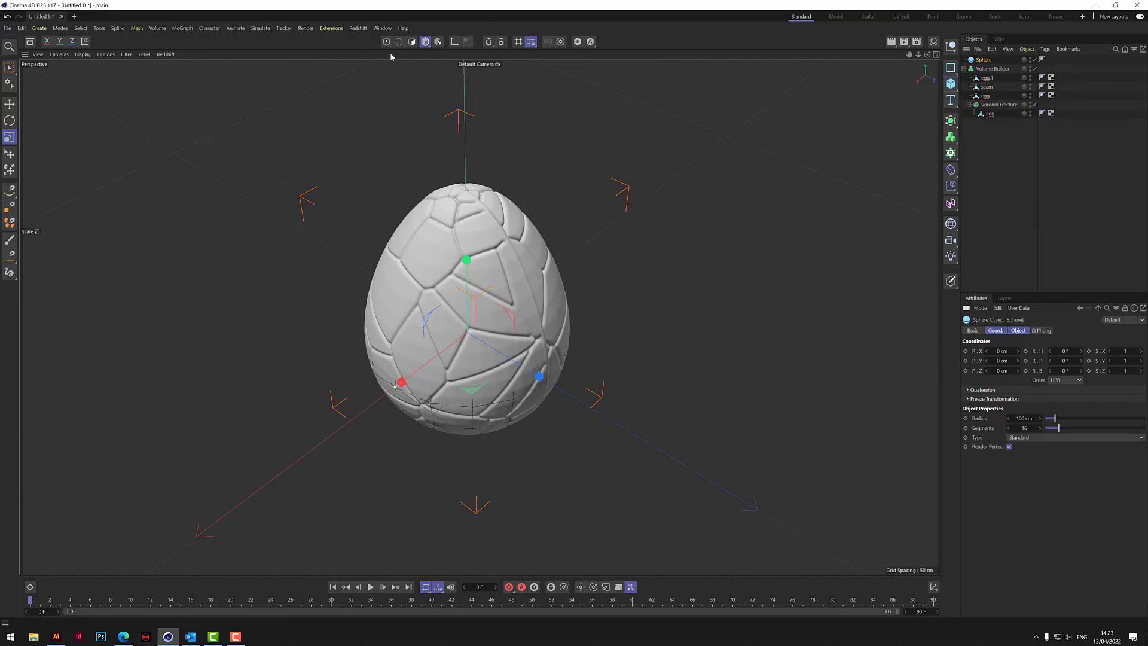
left_click(9, 67)
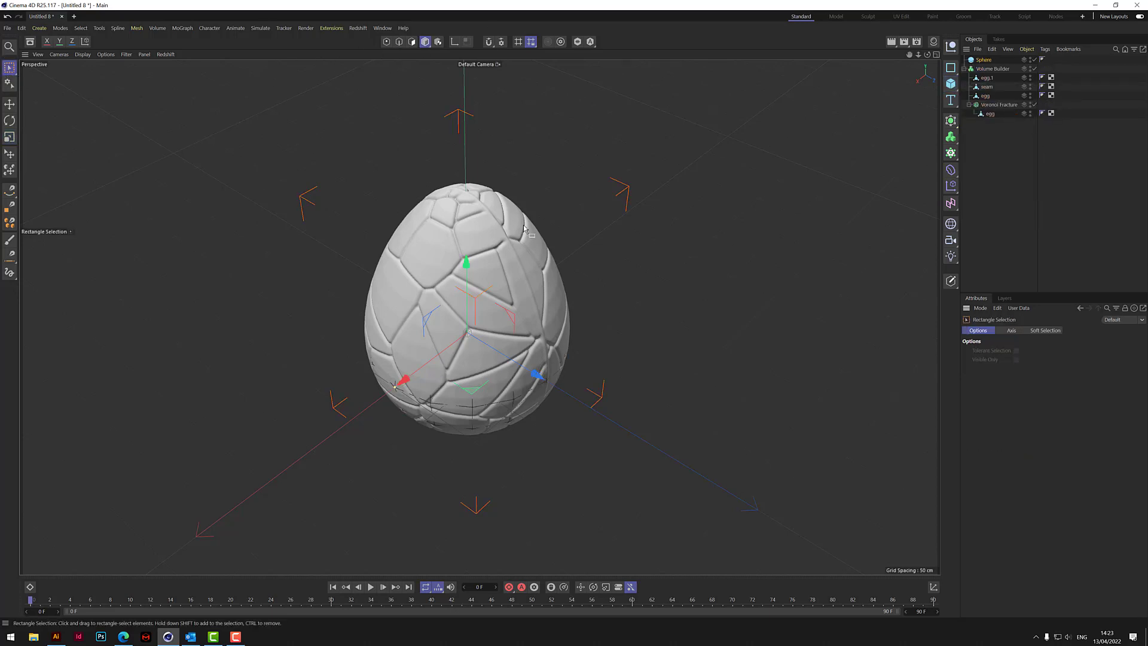
left_click_drag(538, 377, 563, 174)
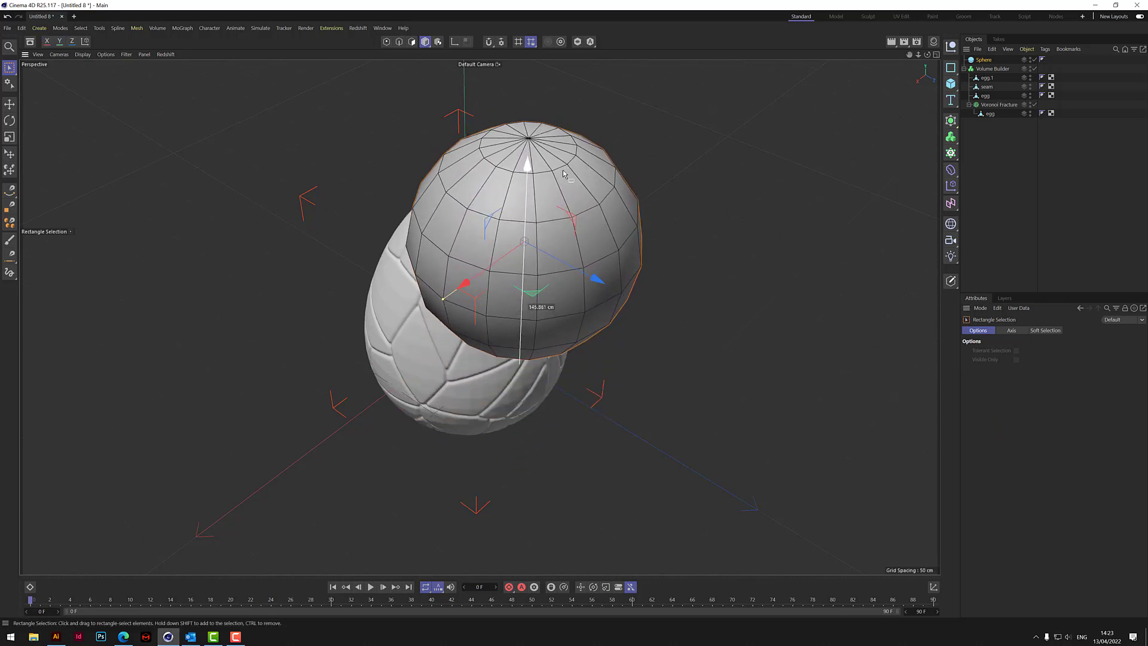
left_click_drag(927, 55, 992, 31)
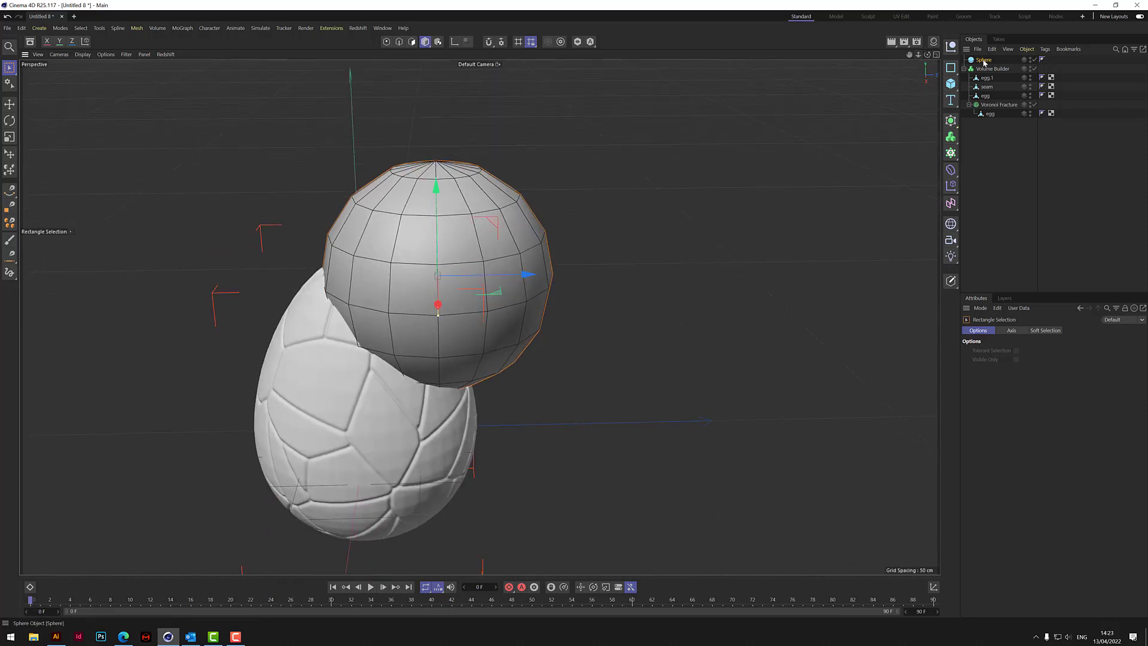
Step: Make the sphere the first child of the Volume Builder and set its mode to Subtract to cut the egg open
left_click_drag(984, 61, 994, 74)
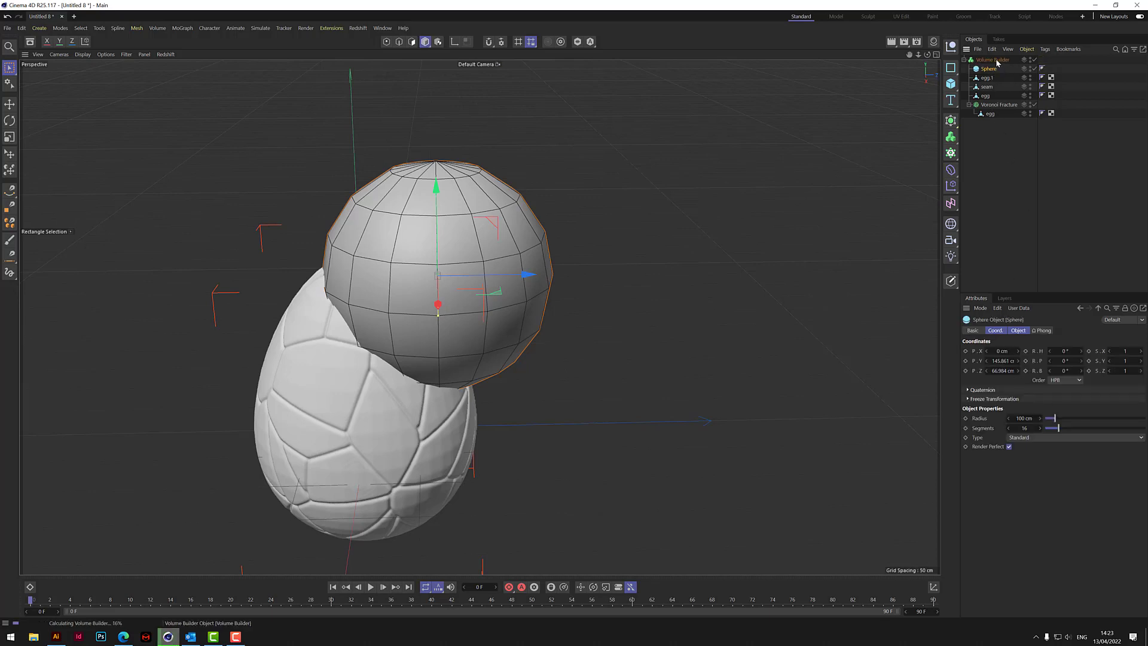
left_click(994, 60)
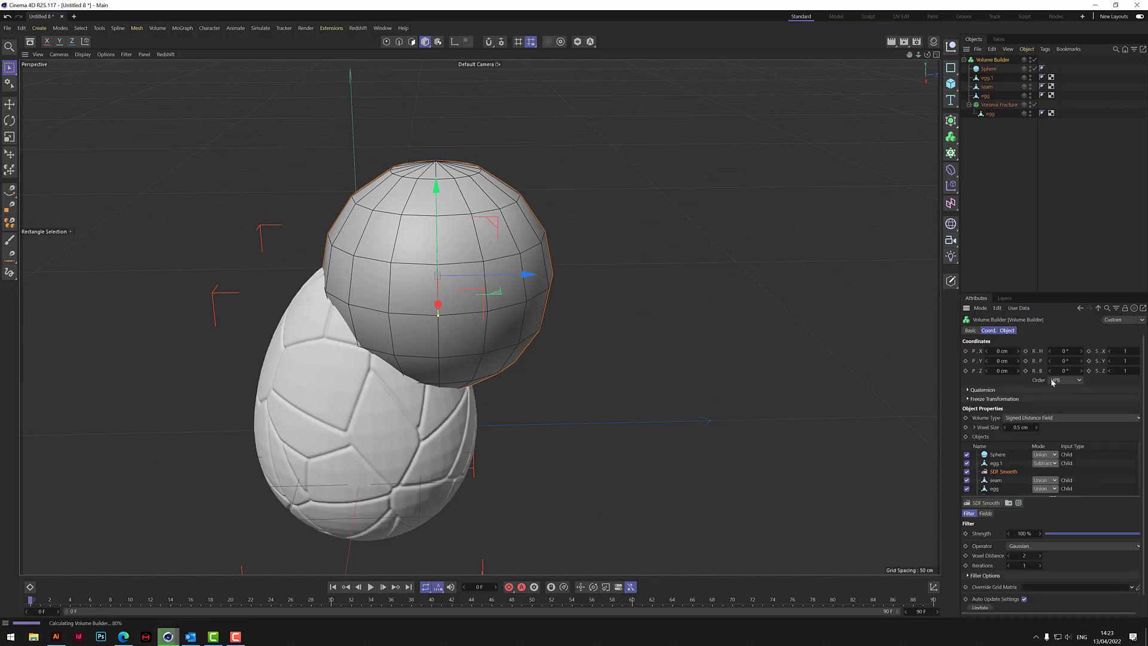
left_click(1045, 454)
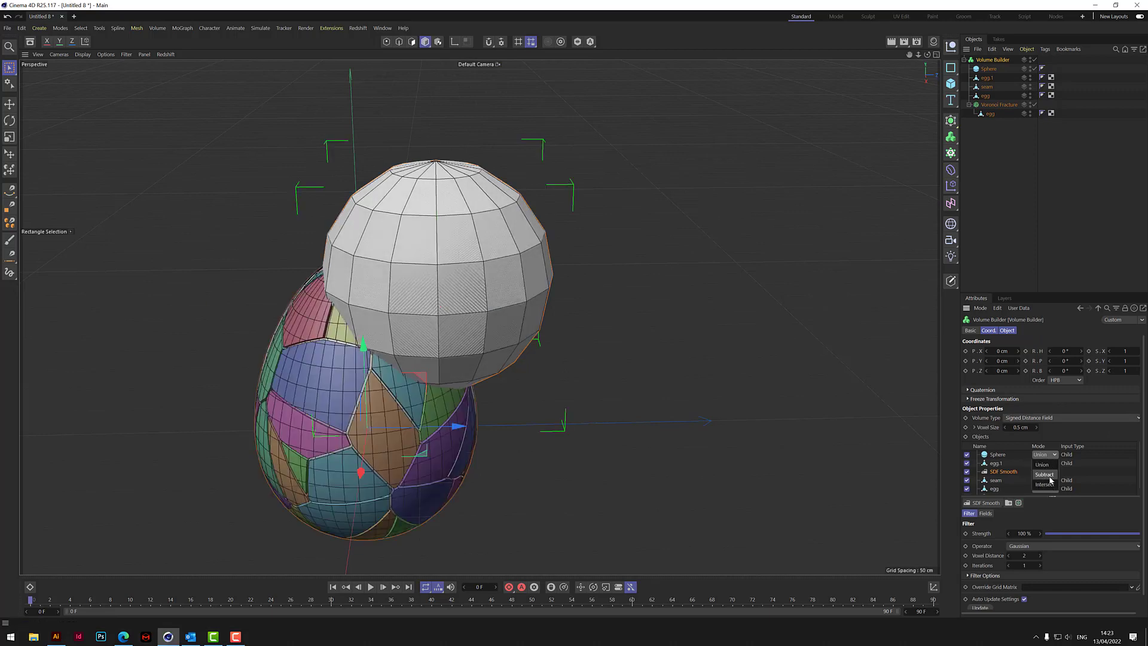
left_click(1045, 476)
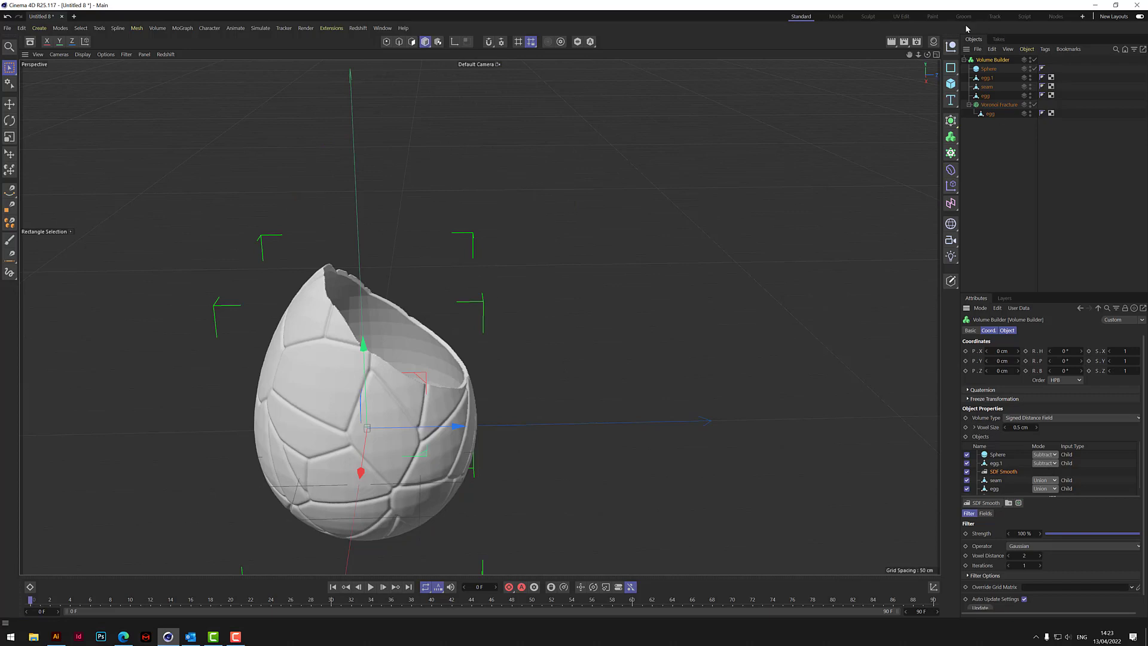
Step: Look into the cut egg's hollow interior and delete the cutting sphere from the Volume Builder
left_click_drag(926, 54, 480, 317)
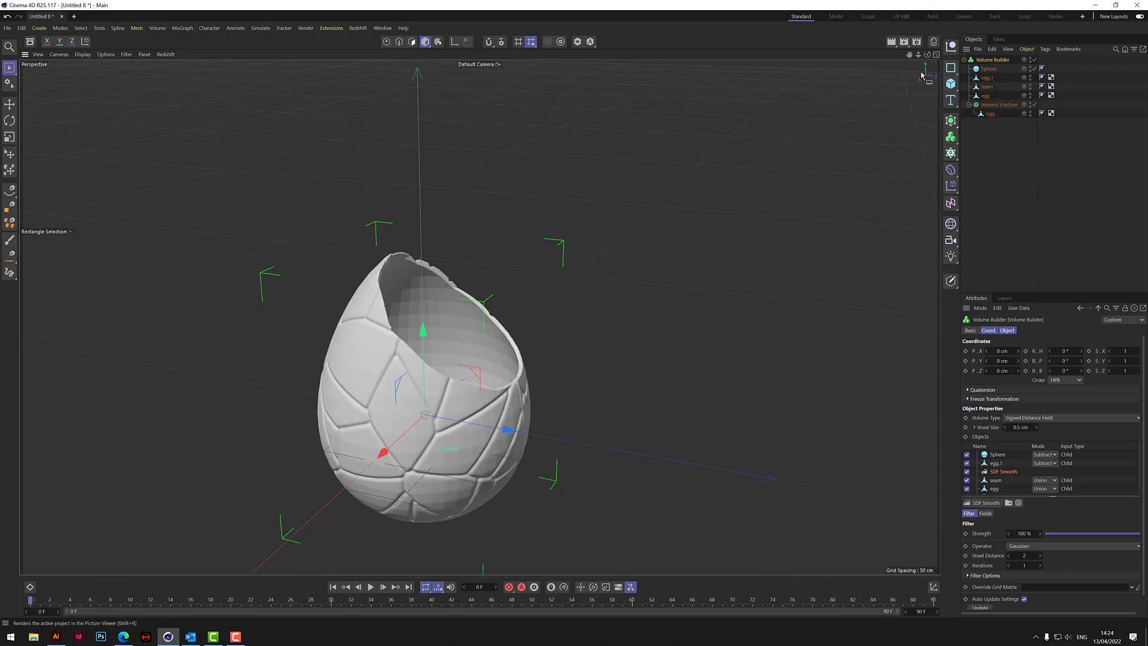
mouse_move(926, 55)
left_mouse_down()
mouse_move(921, 173)
mouse_move(922, 125)
mouse_move(902, 90)
mouse_move(920, 72)
mouse_move(957, 96)
mouse_move(927, 72)
left_mouse_up()
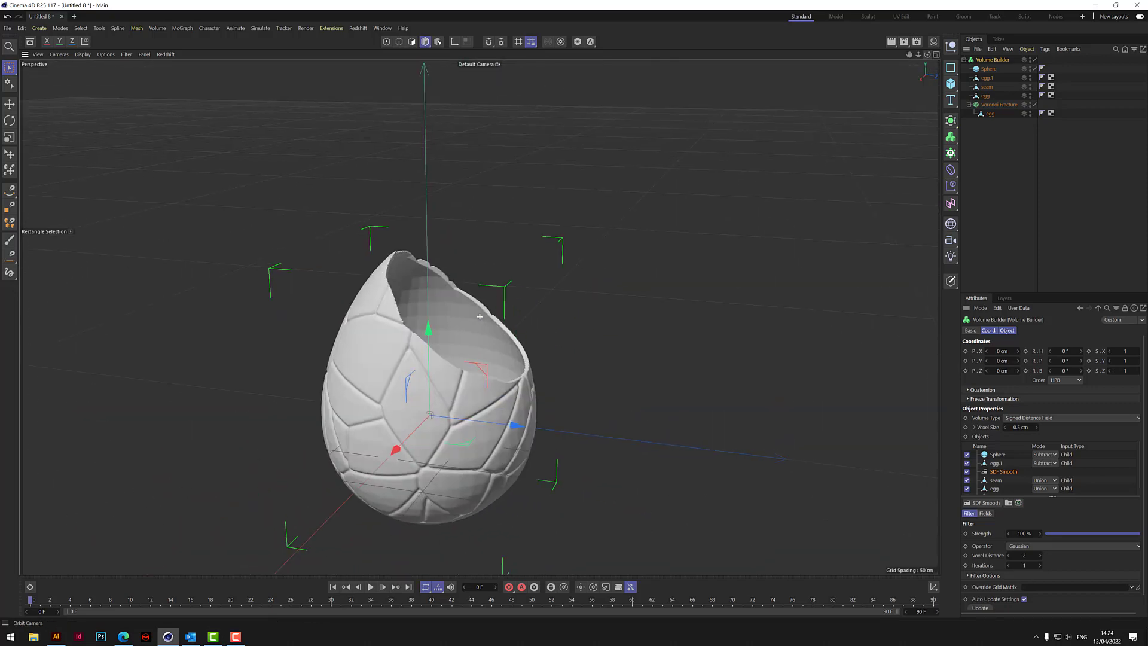
left_click(993, 68)
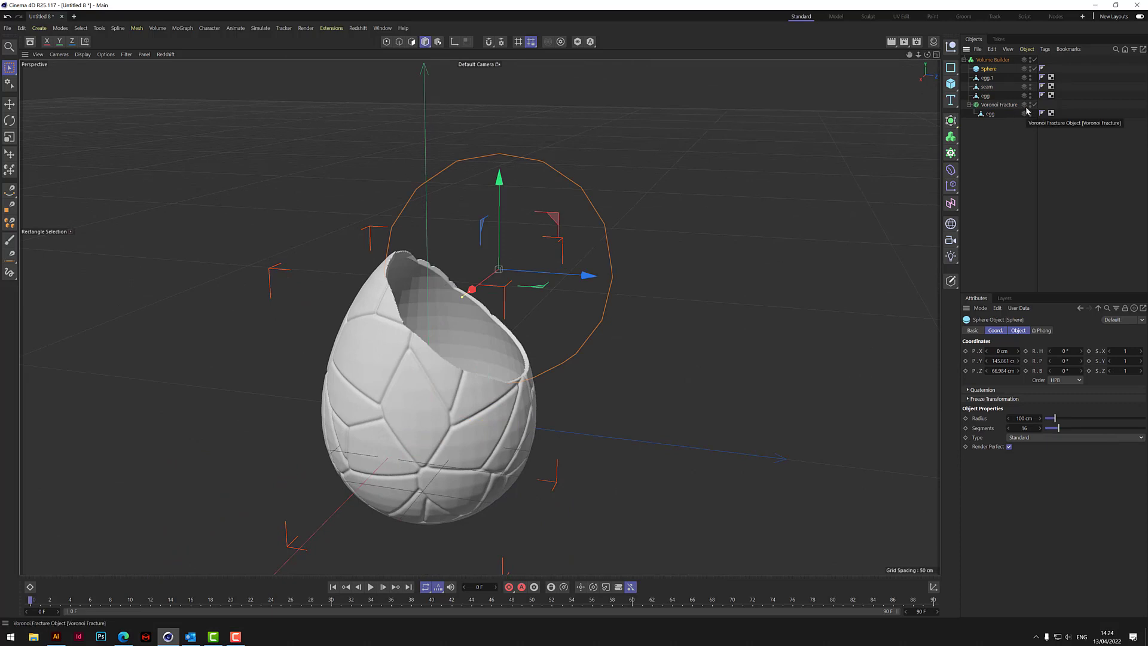
key("Delete")
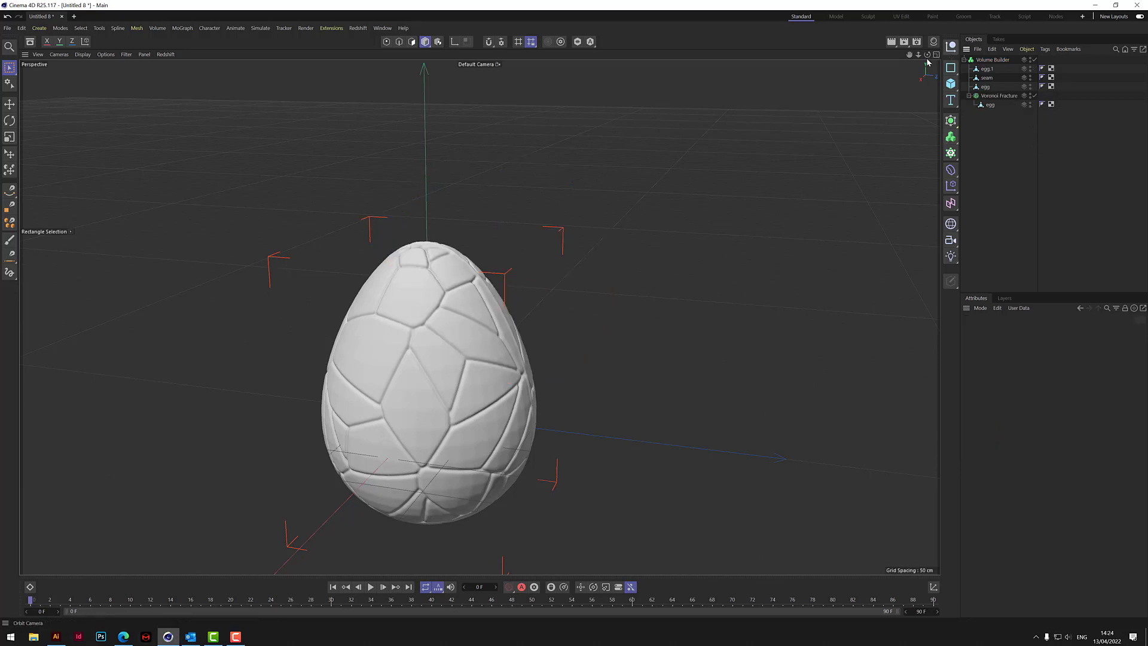
Step: Try a test render of the Volume Builder egg in the viewport
mouse_move(927, 54)
left_mouse_down()
mouse_move(910, 58)
mouse_move(928, 55)
left_mouse_up()
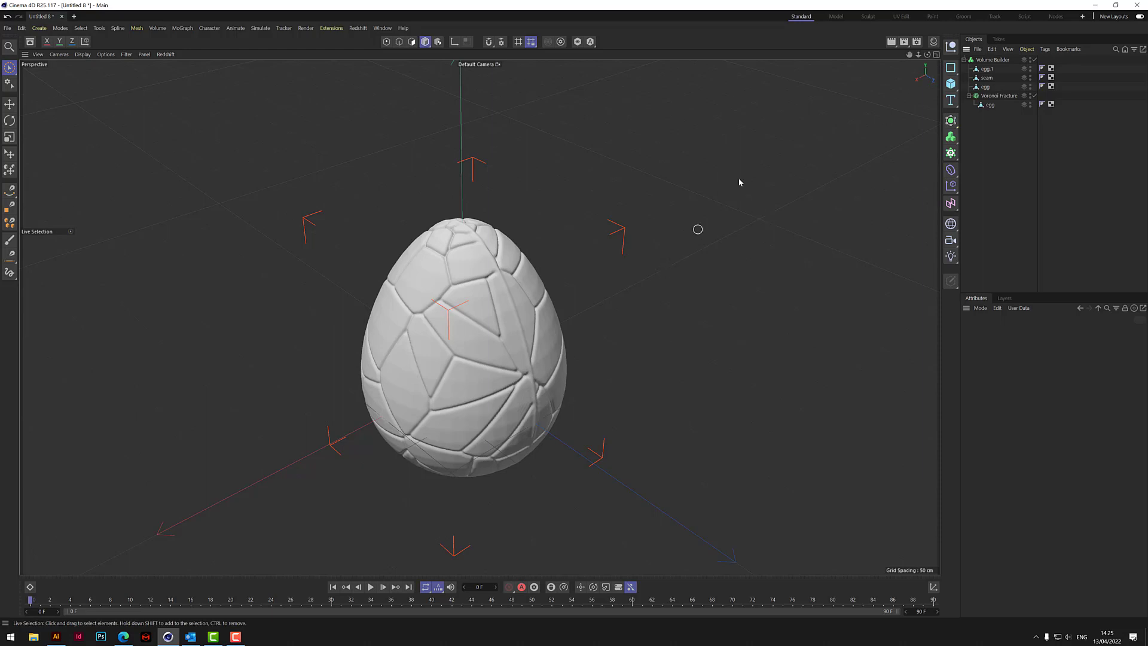
left_click(891, 43)
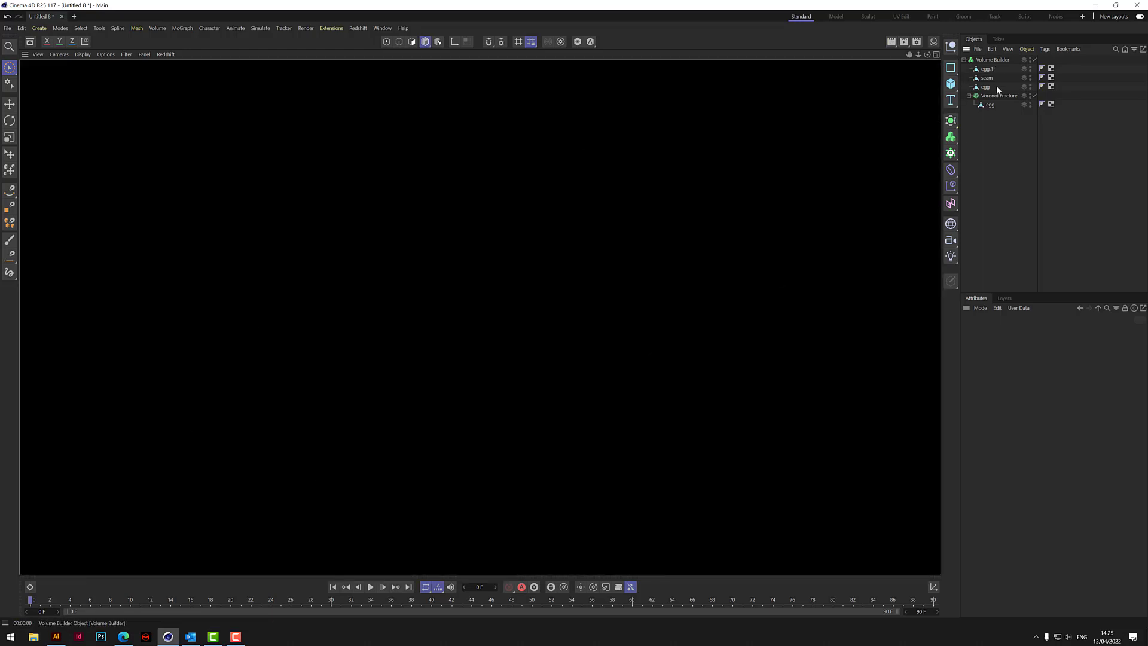
left_click(1003, 159)
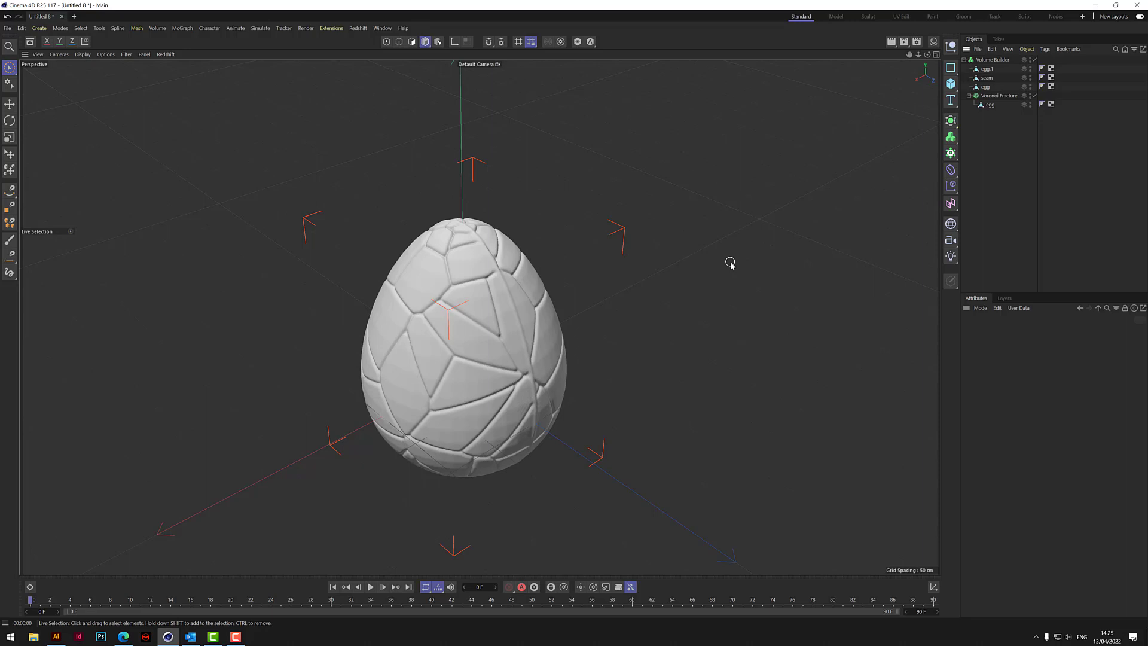
Step: Add a Volume Mesher and make the Volume Builder its child
left_click(952, 137)
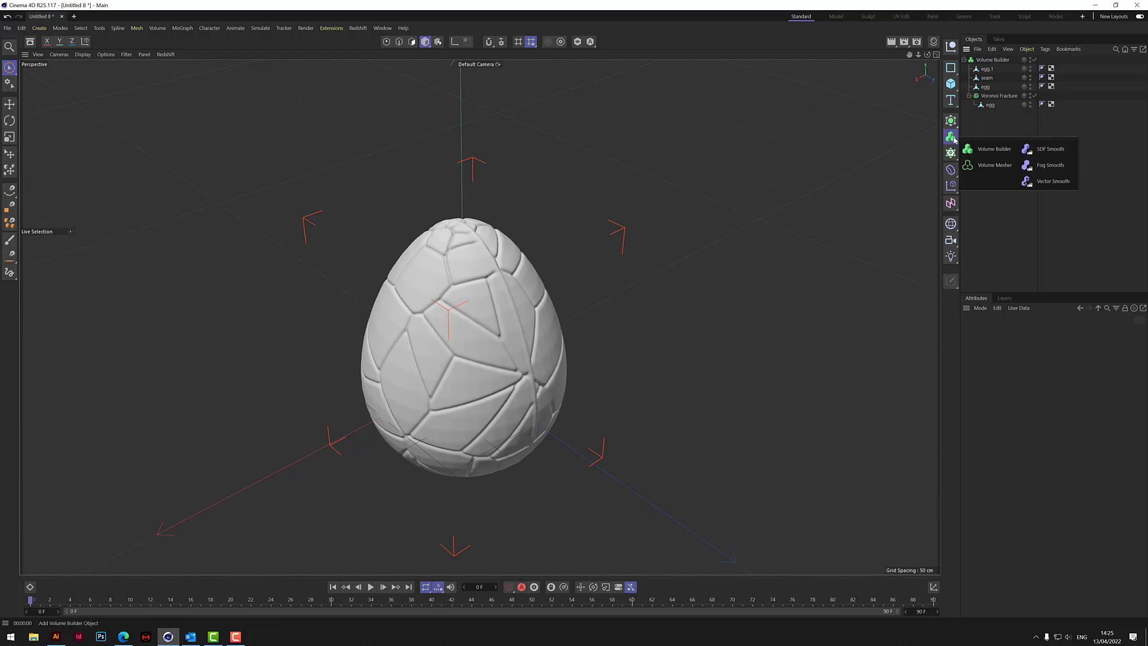
left_click(995, 166)
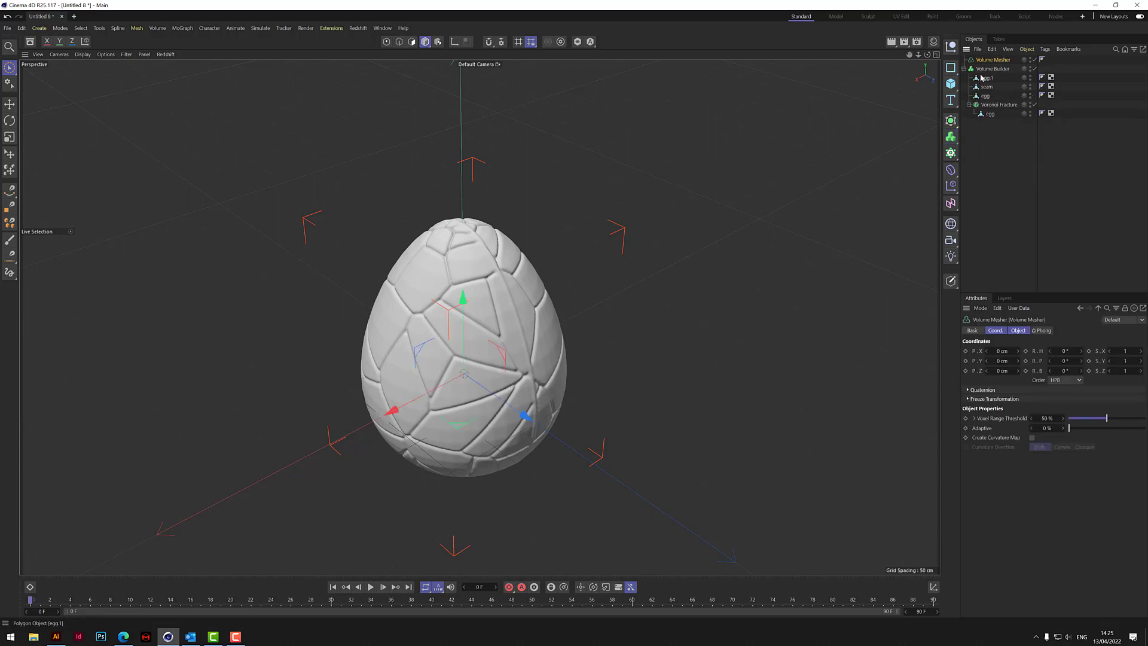
left_click(963, 69)
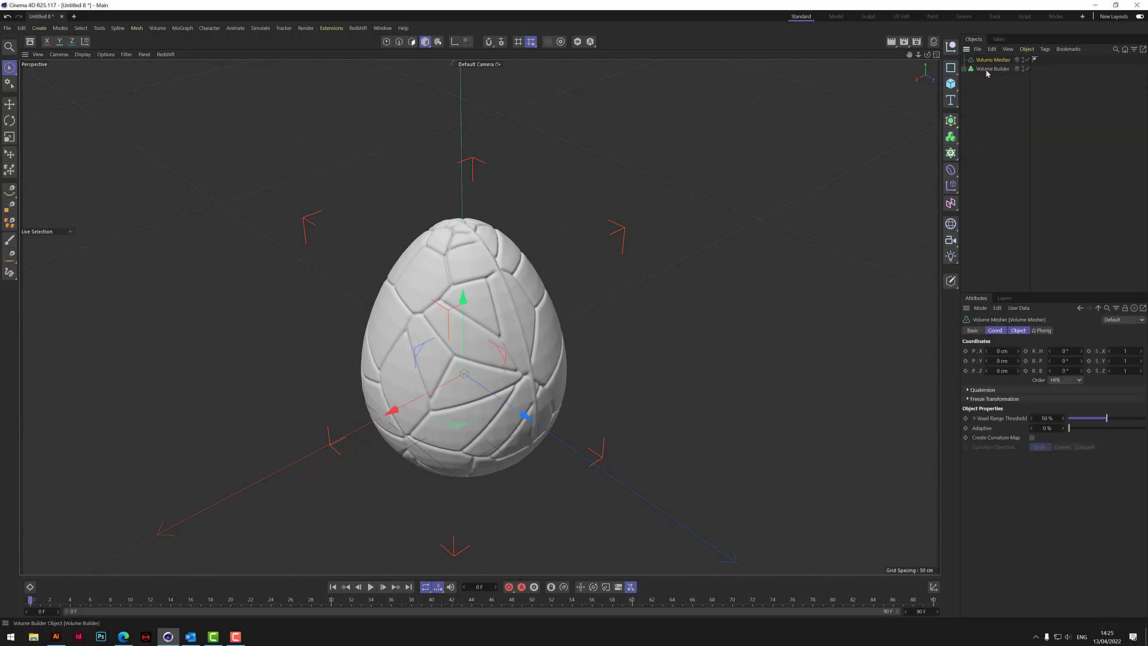
left_click_drag(987, 70, 992, 62)
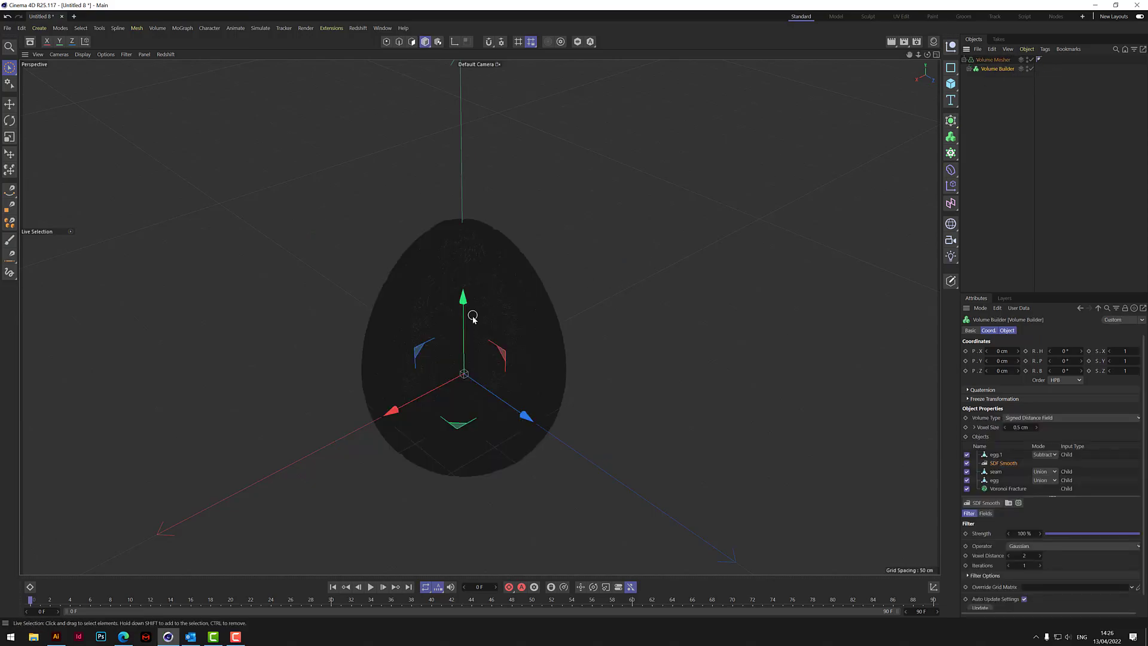
Step: Inspect the egg's dense mesh up close and set the Volume Mesher's Adaptive value to 2% to reduce polygons
scroll(478, 323, "up", 10)
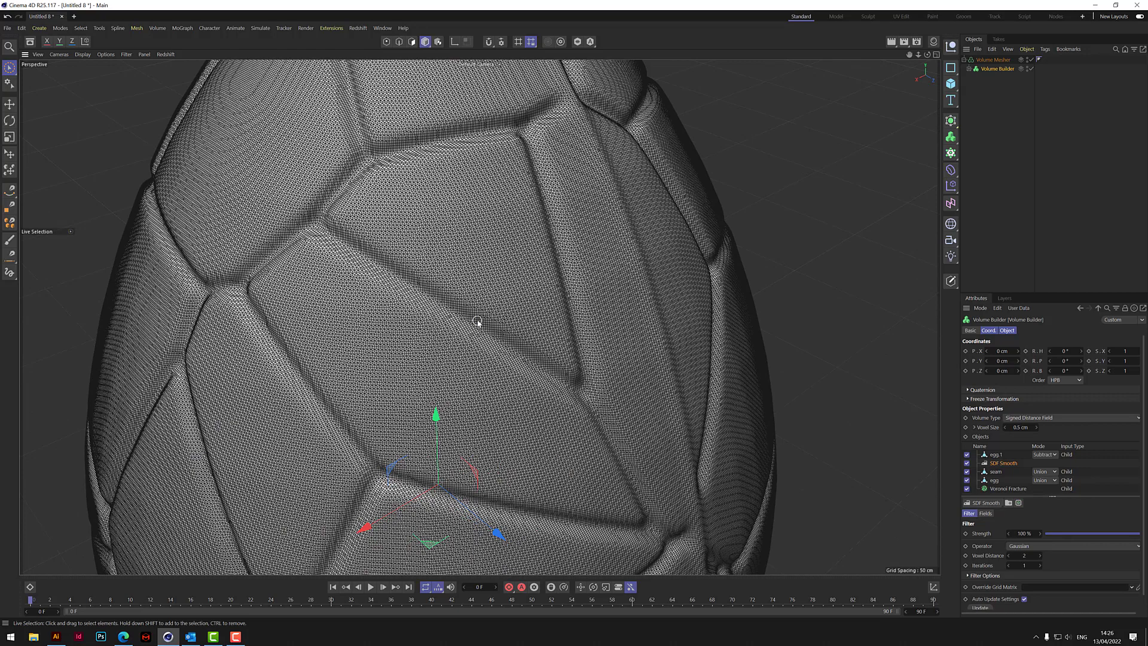
scroll(478, 323, "down", 3)
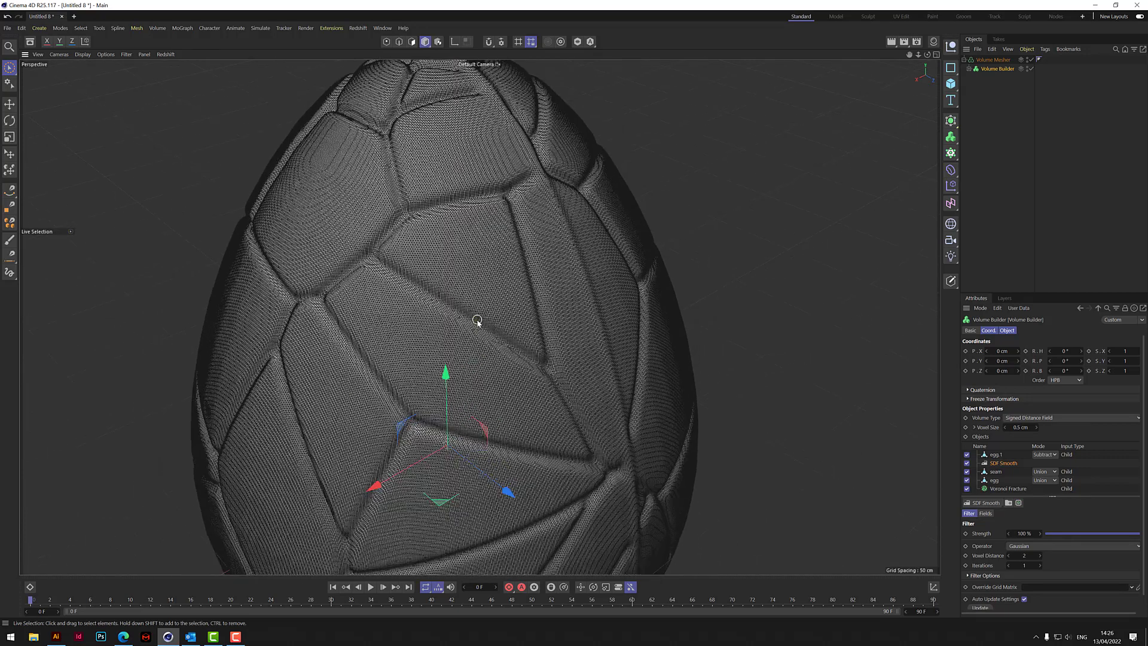
scroll(477, 323, "down", 3)
scroll(476, 320, "down", 4)
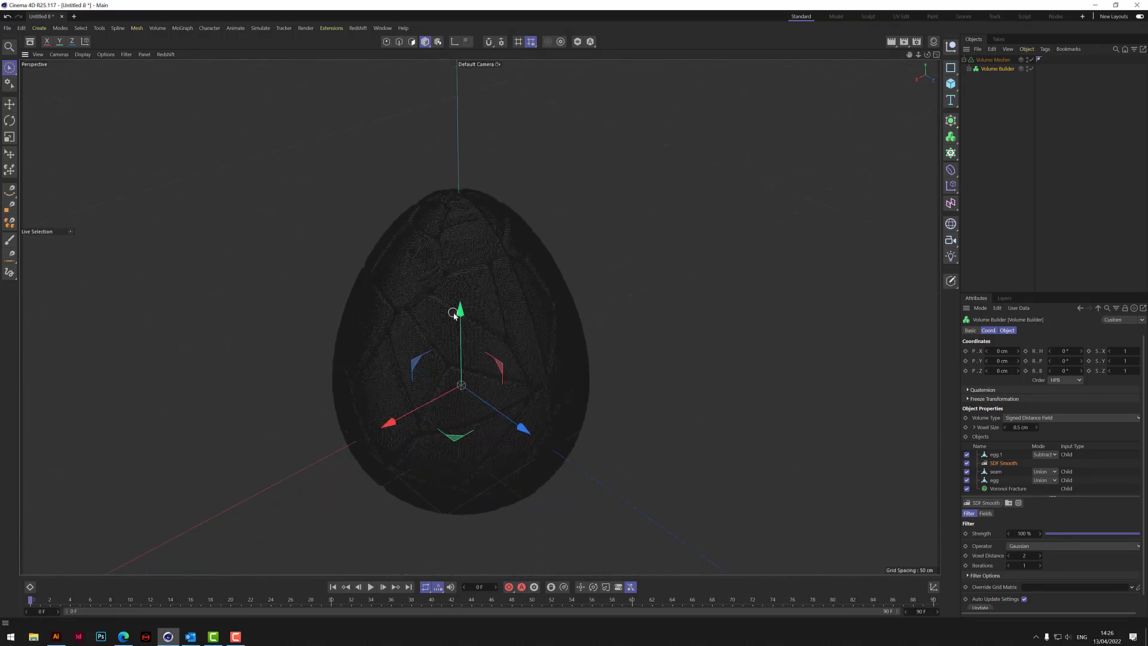
left_click(1001, 60)
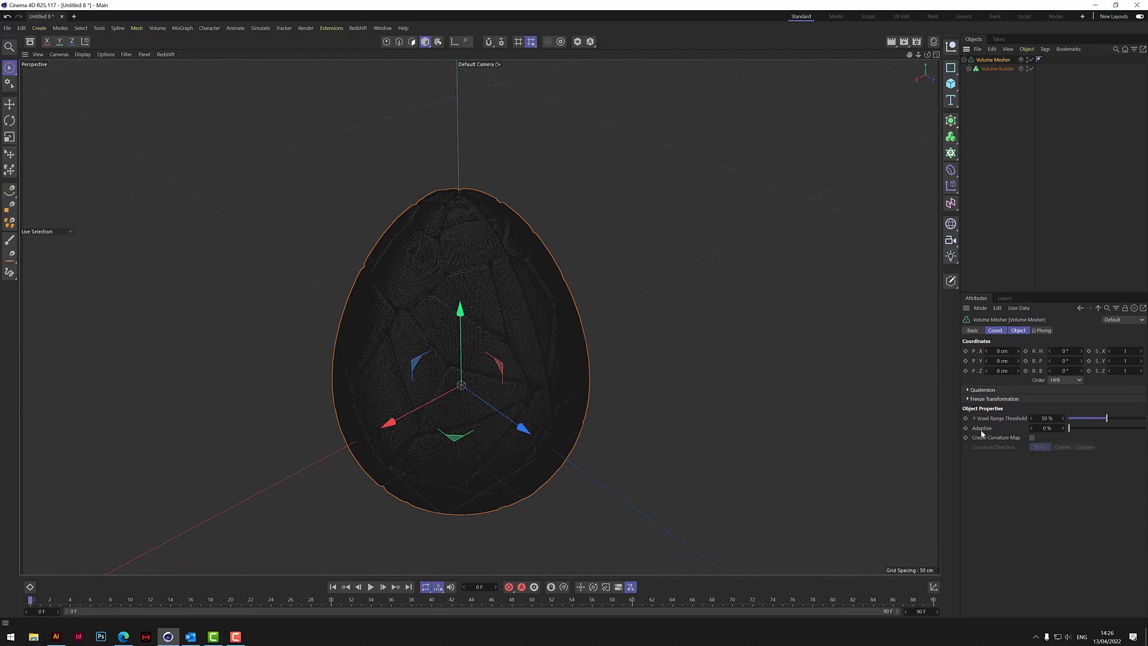
left_click(1075, 428)
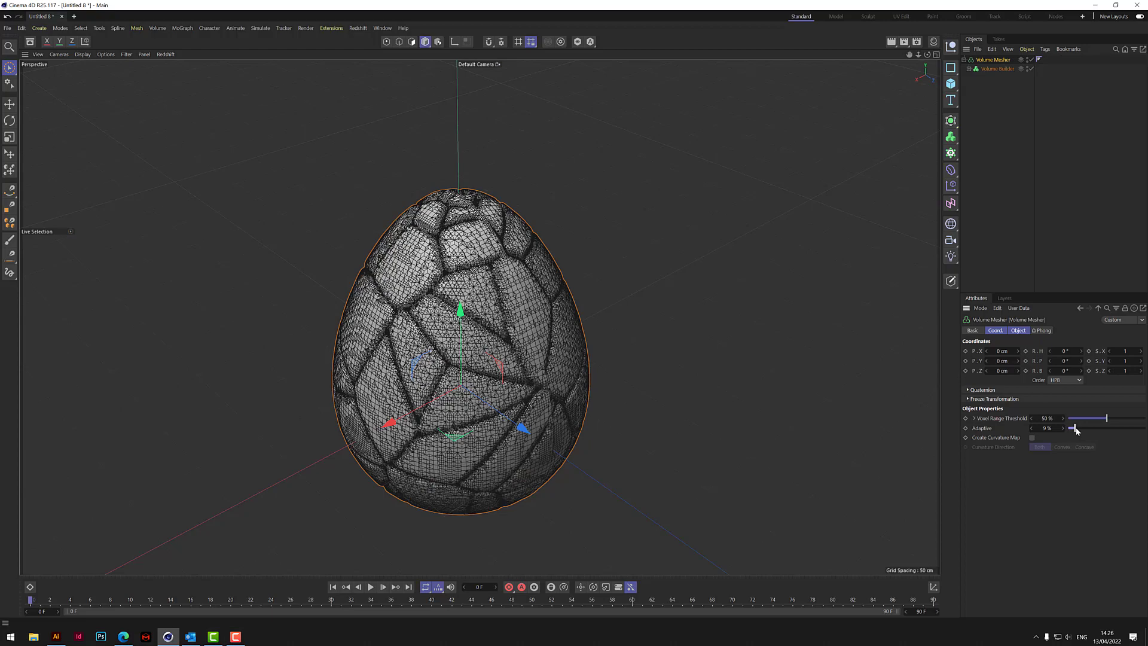
scroll(480, 347, "up", 8)
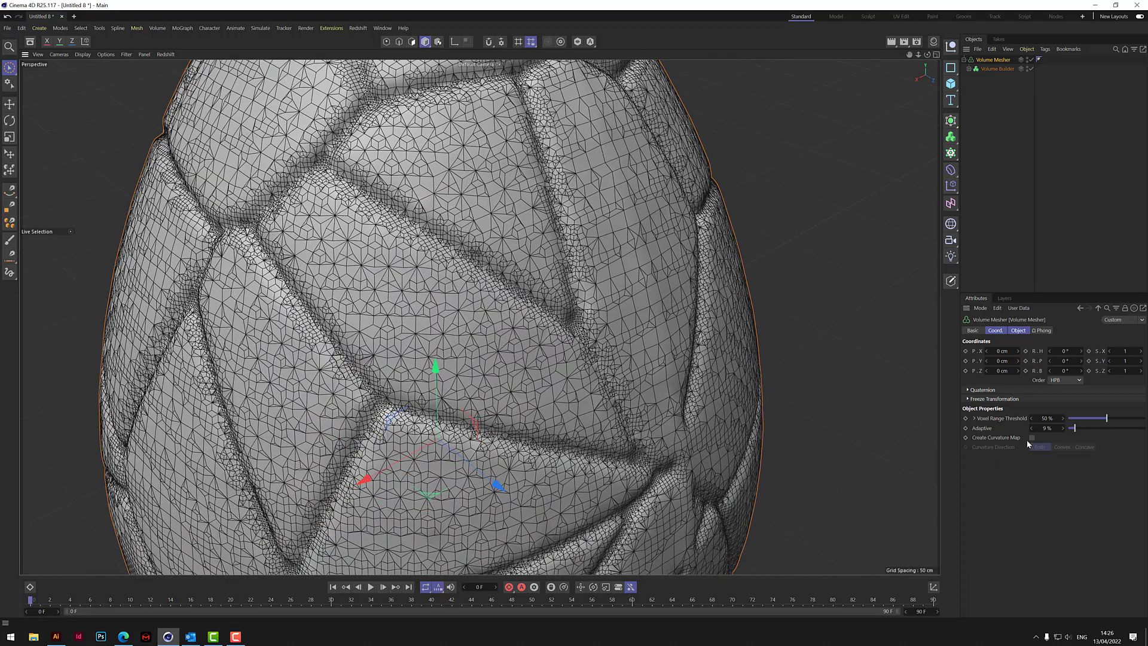
mouse_move(1080, 428)
left_mouse_down()
mouse_move(1107, 436)
mouse_move(1076, 432)
left_mouse_up()
left_click(1050, 427)
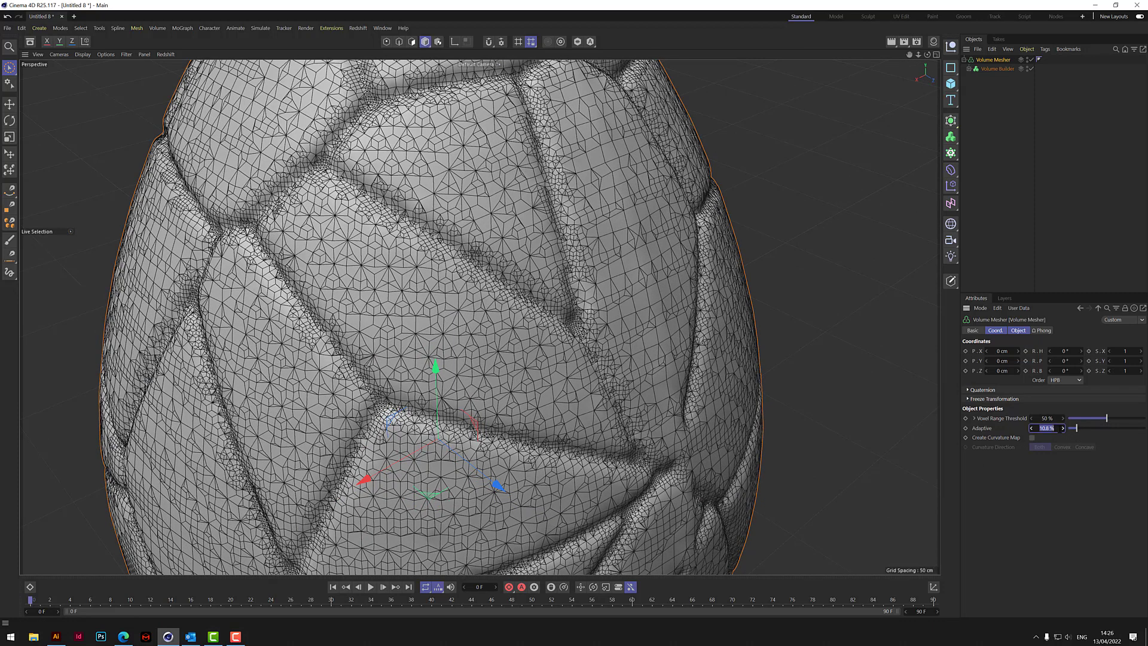
type("2")
key("Return")
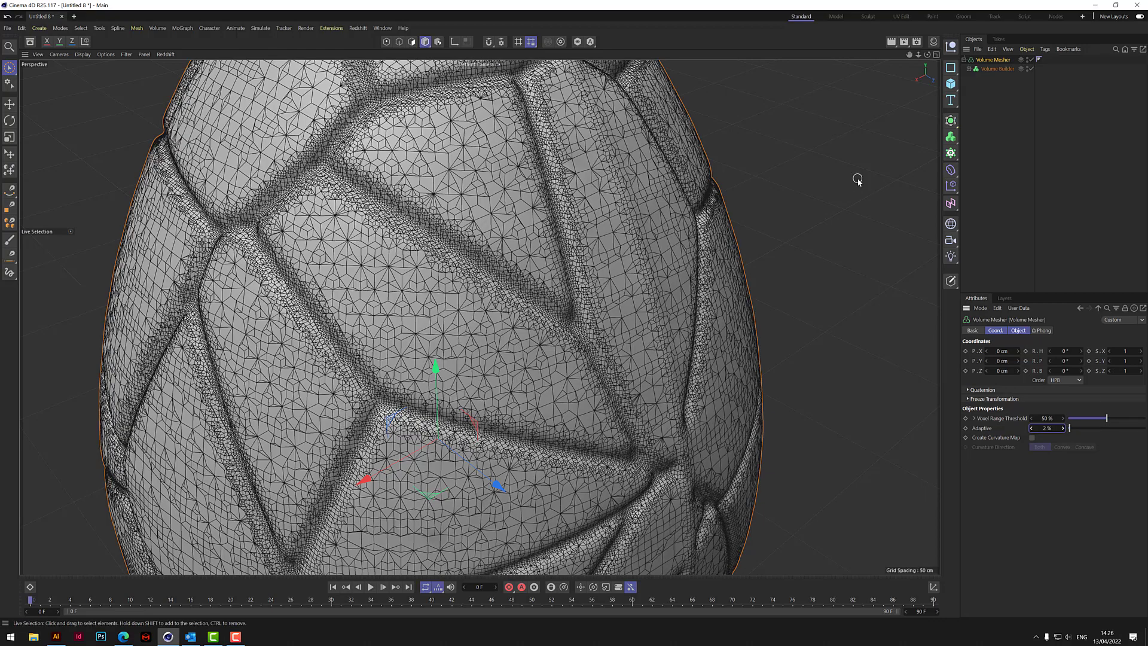
Step: Test render the whole meshed egg in the viewport, and clear the selection
left_click_drag(918, 54, 891, 55)
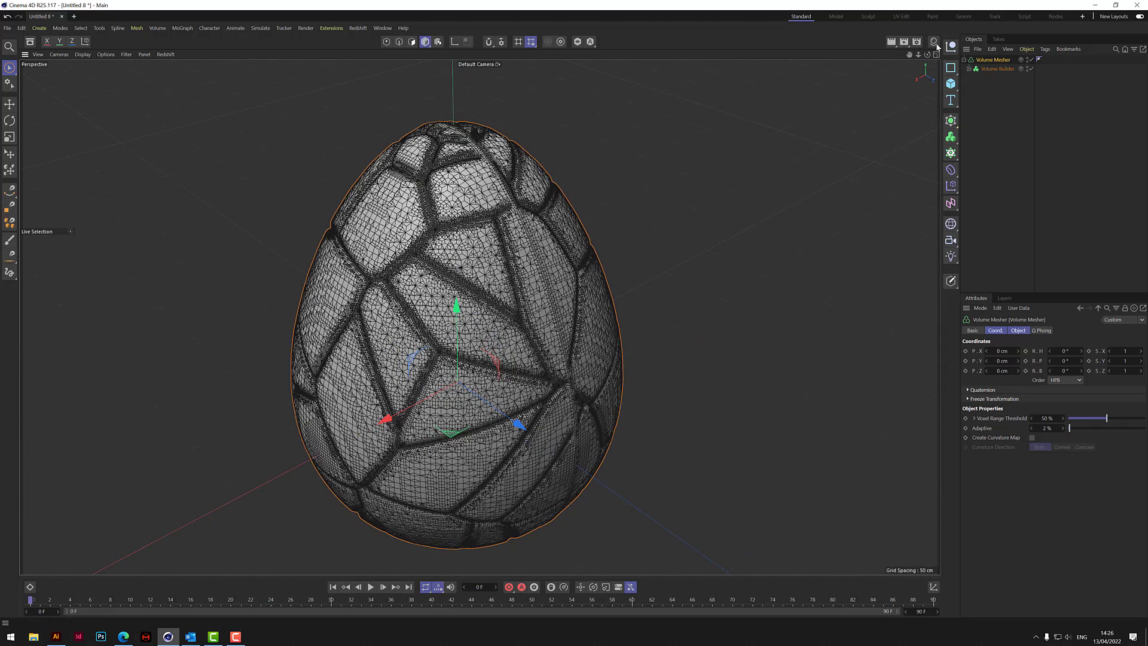
left_click(891, 41)
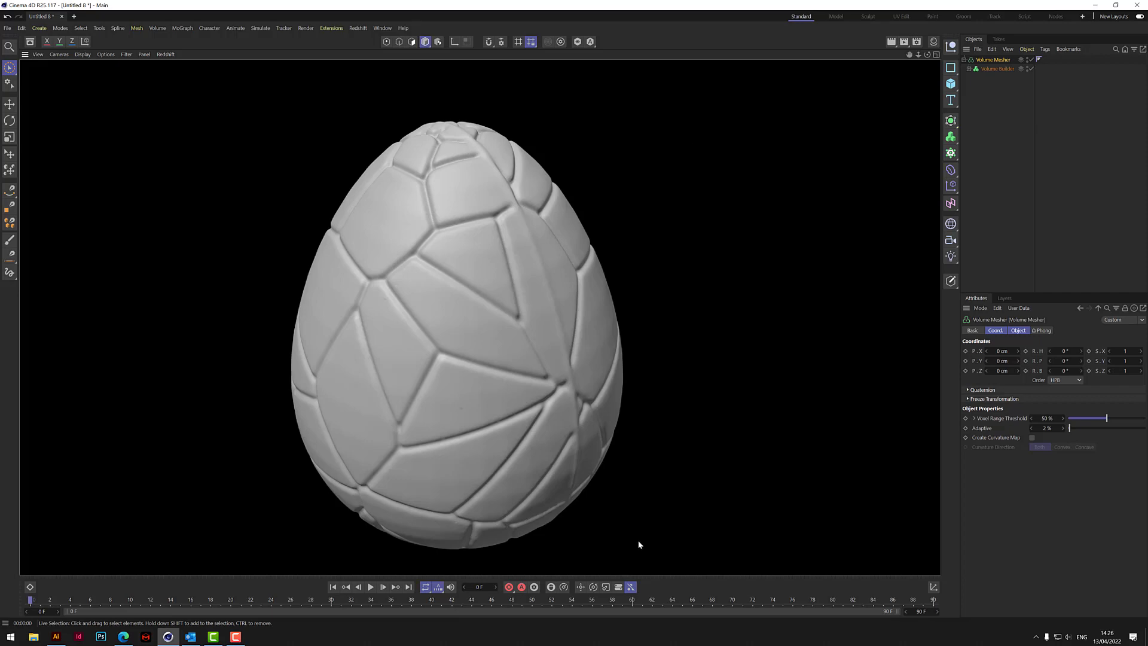
left_click(988, 108)
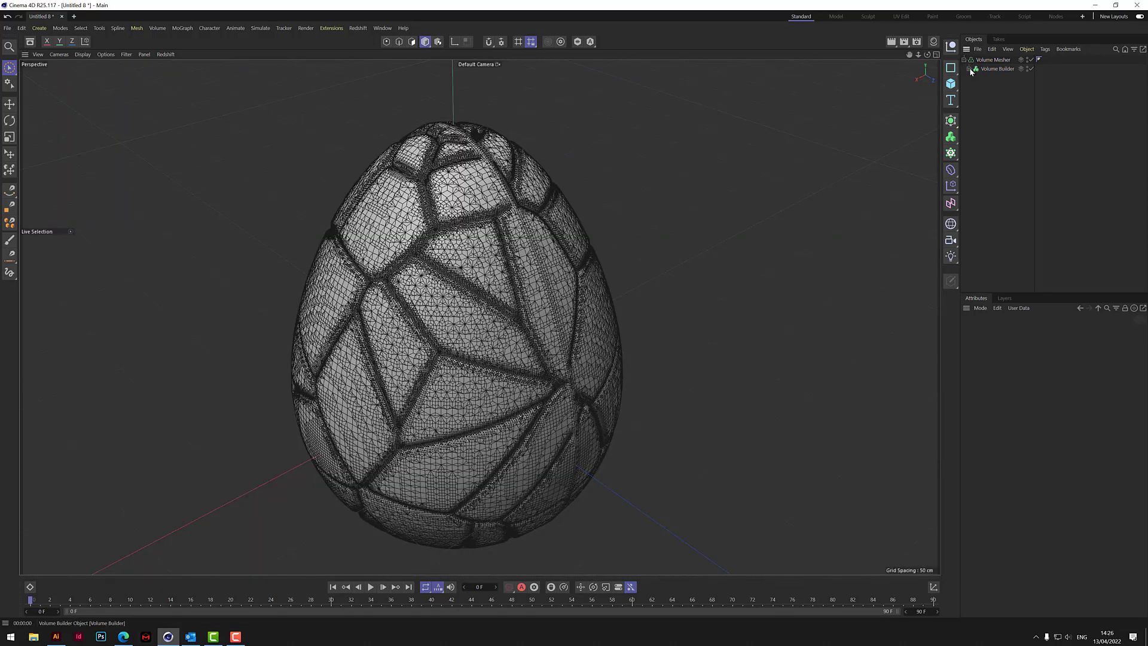
Step: Select the Volume Mesher with its whole hierarchy and merge it into one polygon object using Connect Objects + Delete
left_click(969, 69)
left_click(993, 59)
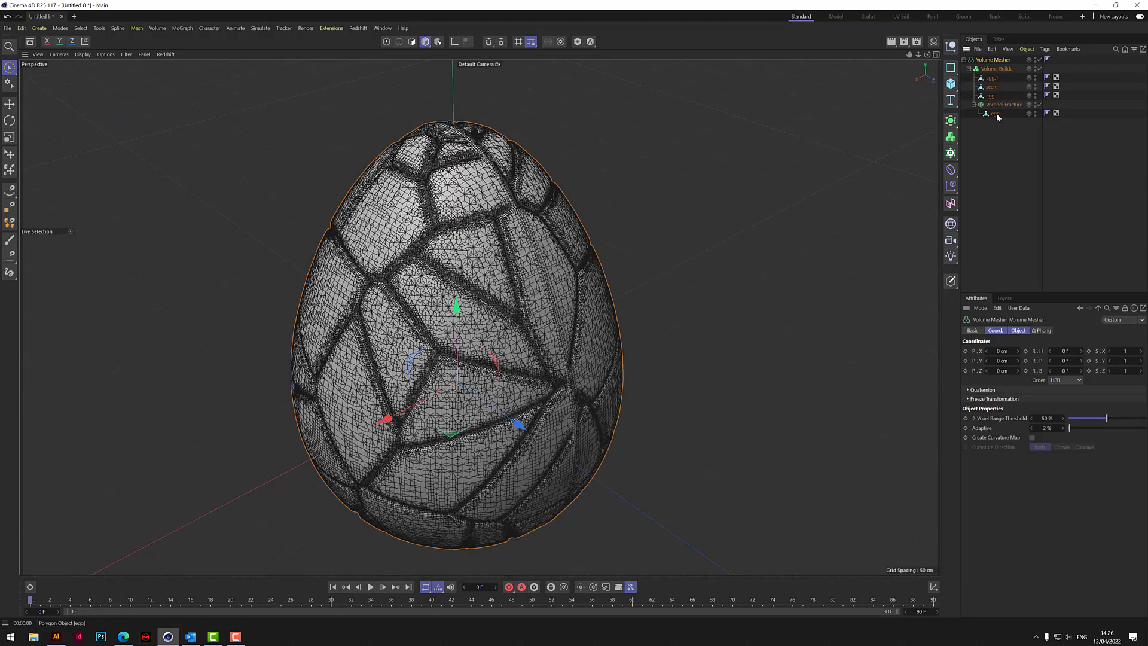
left_click(996, 114, "shift")
right_click(996, 105)
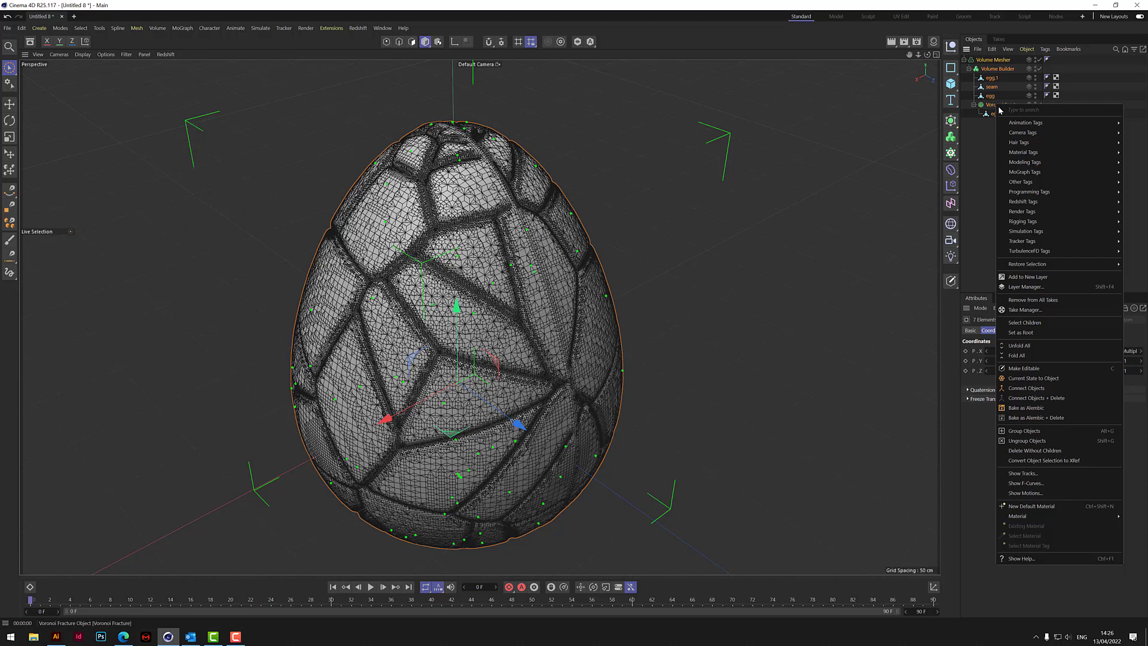
left_click(1031, 398)
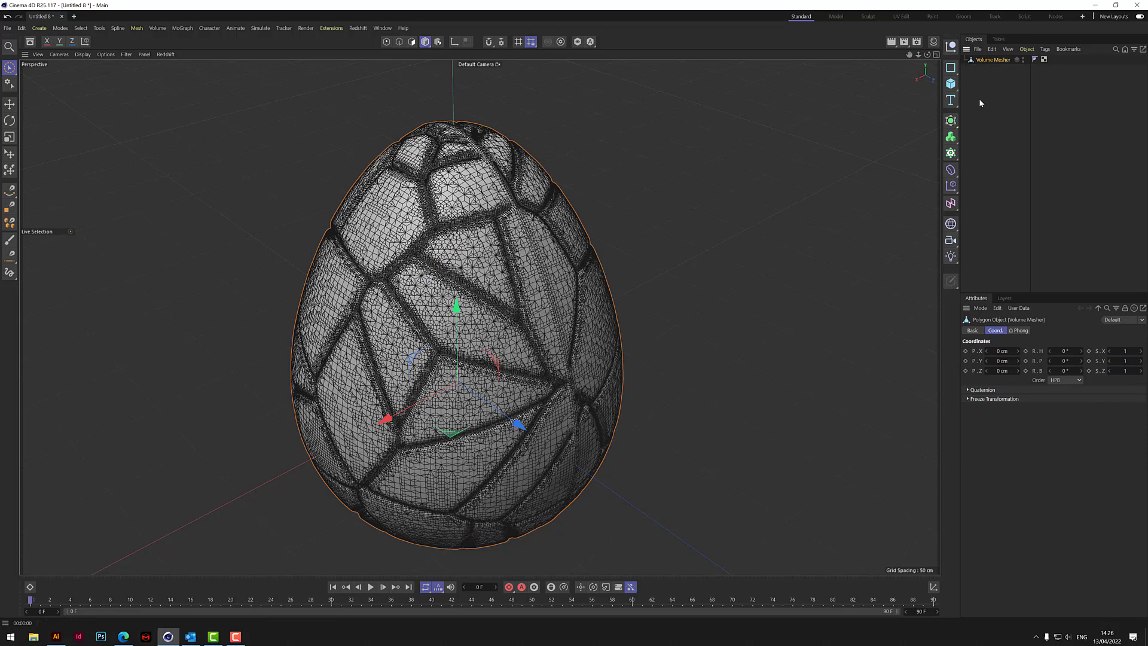
left_click(992, 105)
Step: Switch the viewport display to Gouraud Shading without lines and view the whole egg
left_click(106, 54)
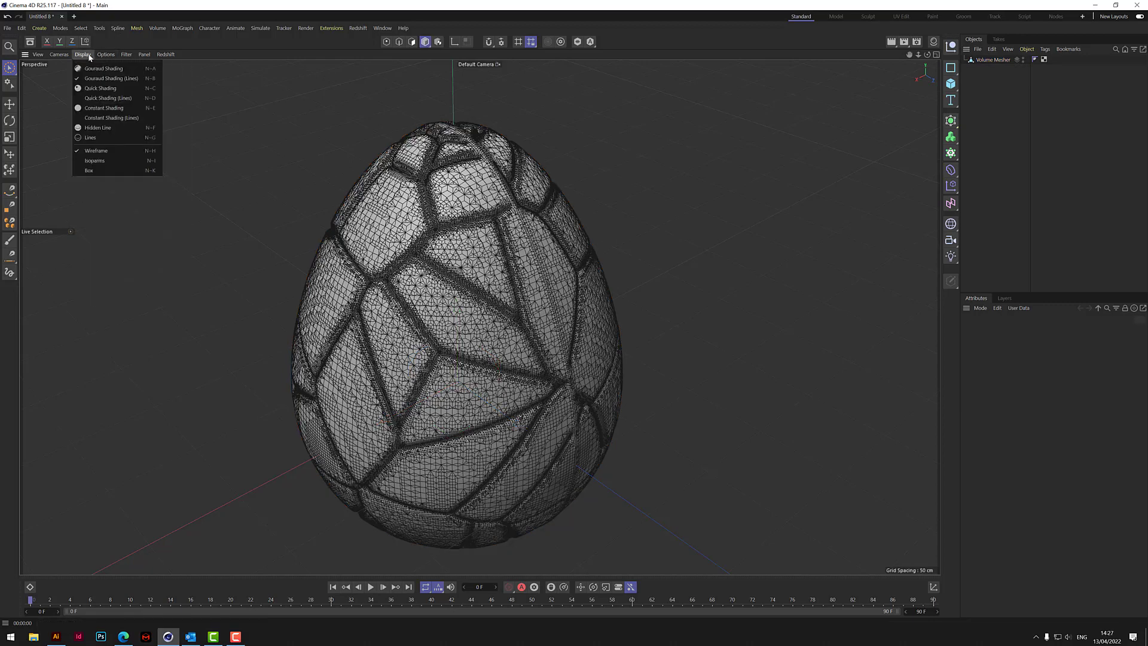
left_click(105, 68)
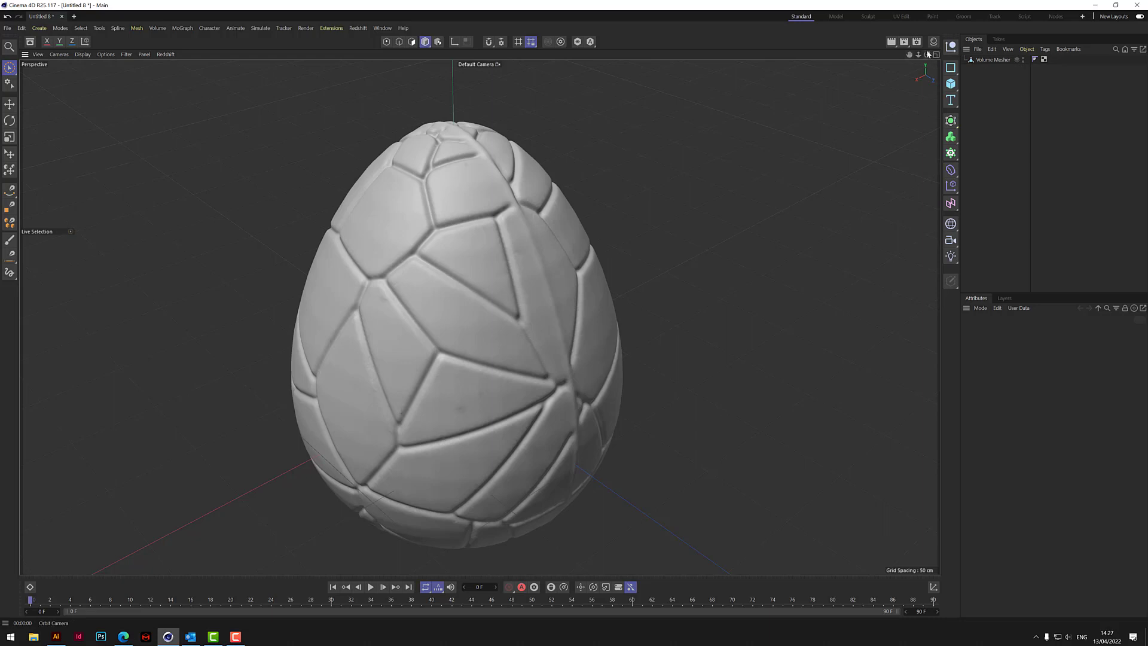
left_click_drag(927, 55, 849, 56)
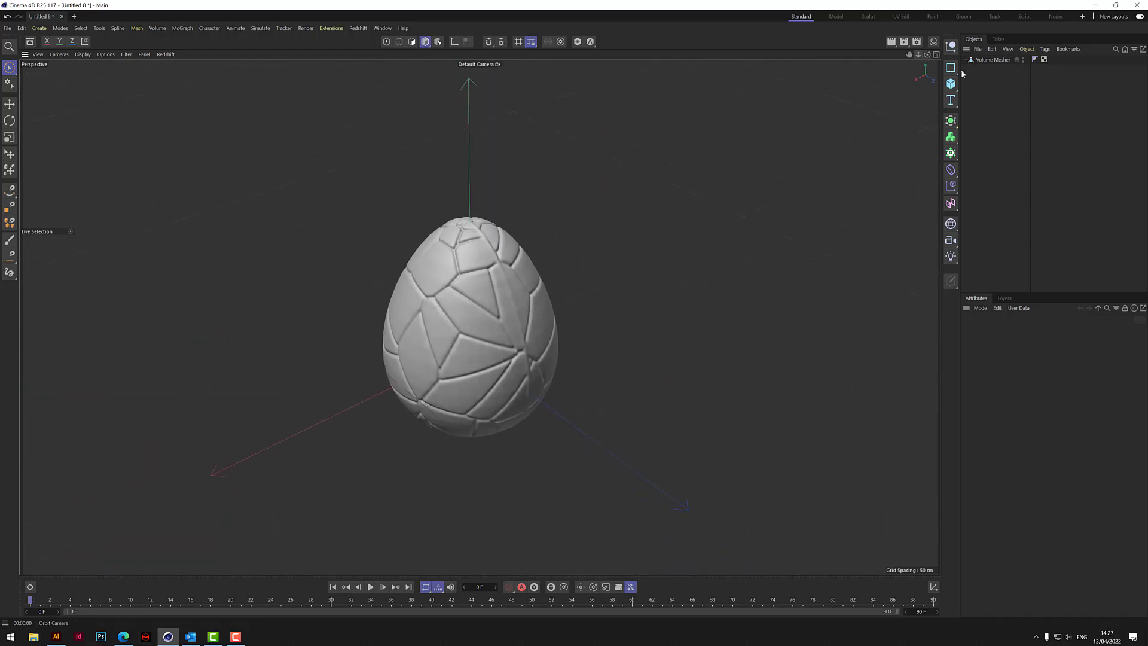
Step: Rename the merged Volume Mesher object as egg
double_click(996, 60)
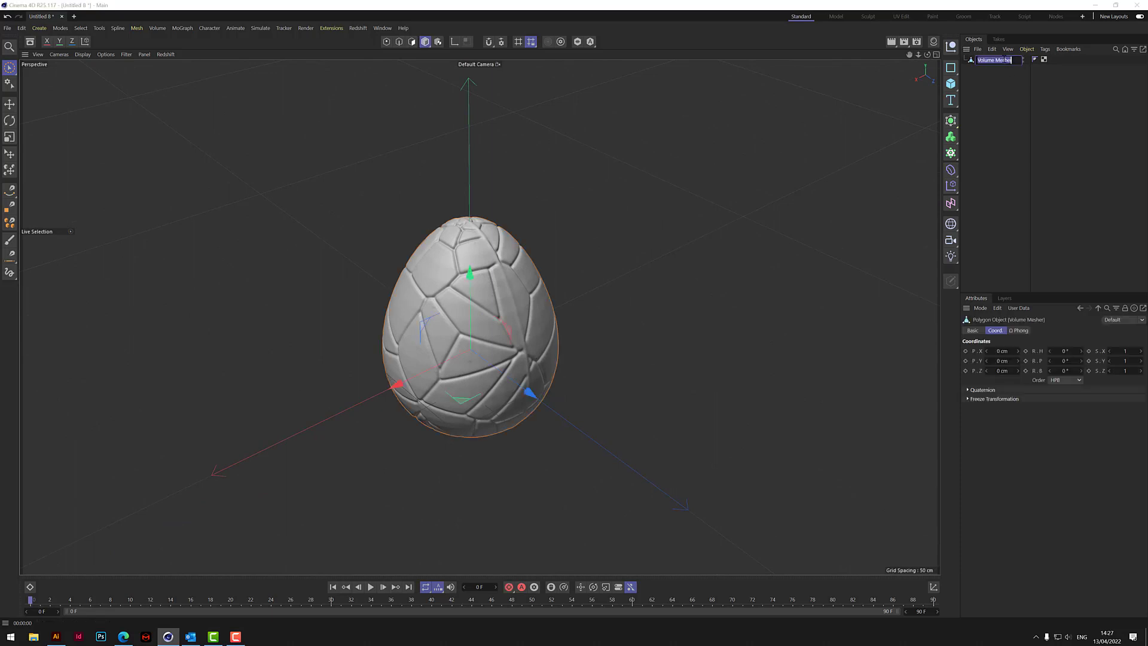
type("egg")
key("Return")
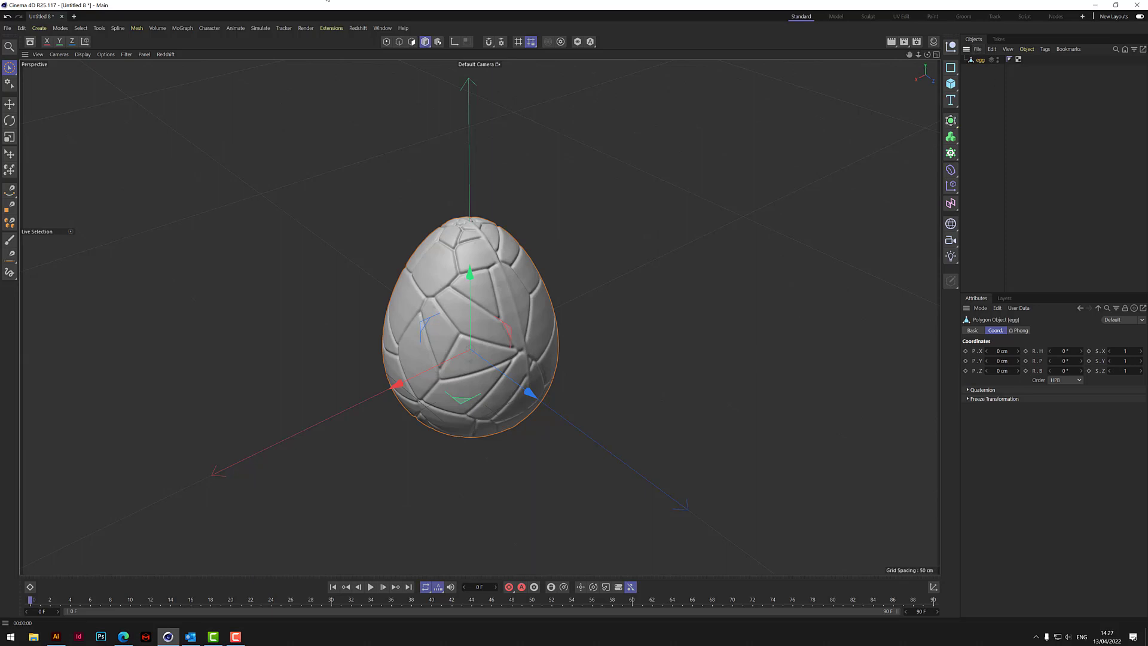
Step: Add a new Voronoi Fracture object and make the egg its child
left_click(185, 28)
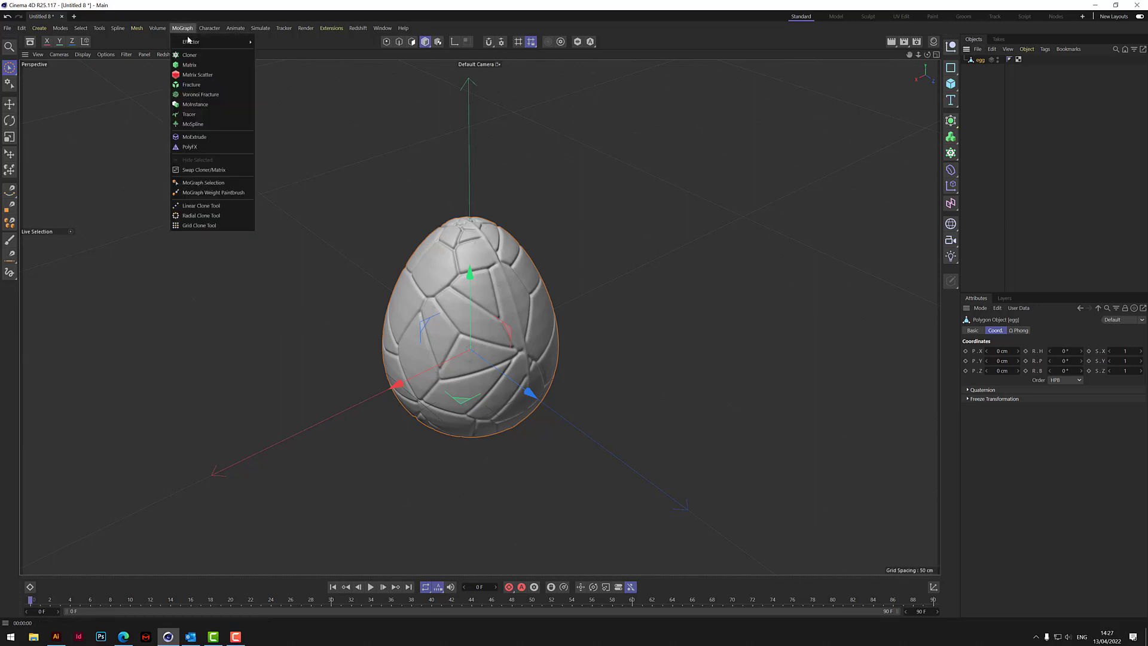
left_click(200, 102)
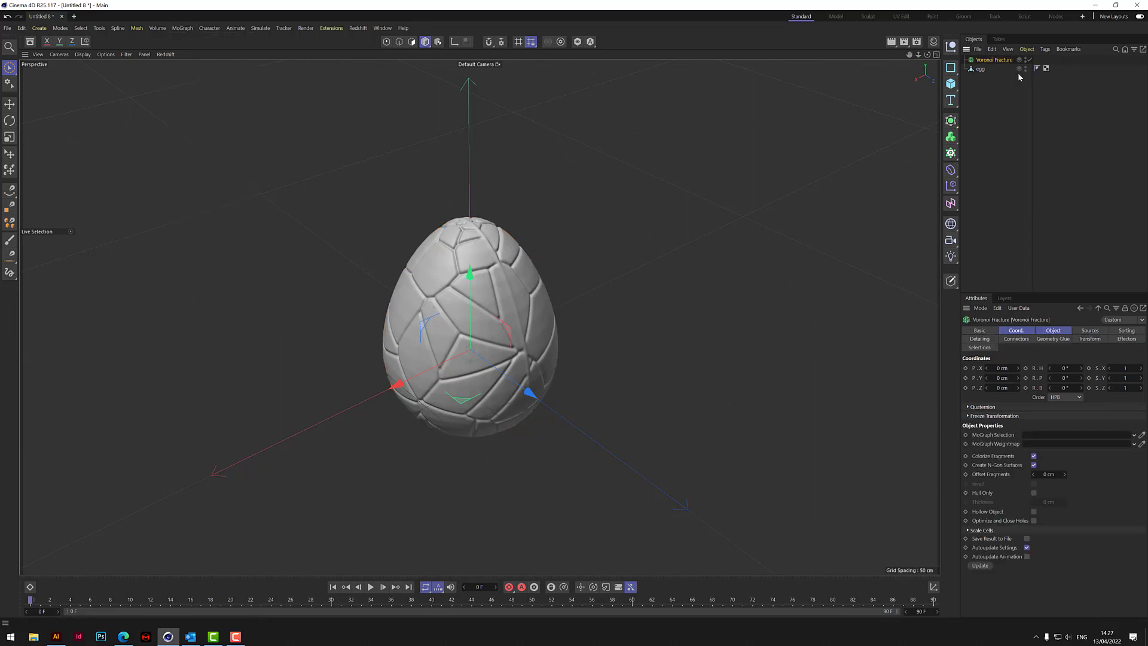
left_click_drag(979, 69, 987, 62)
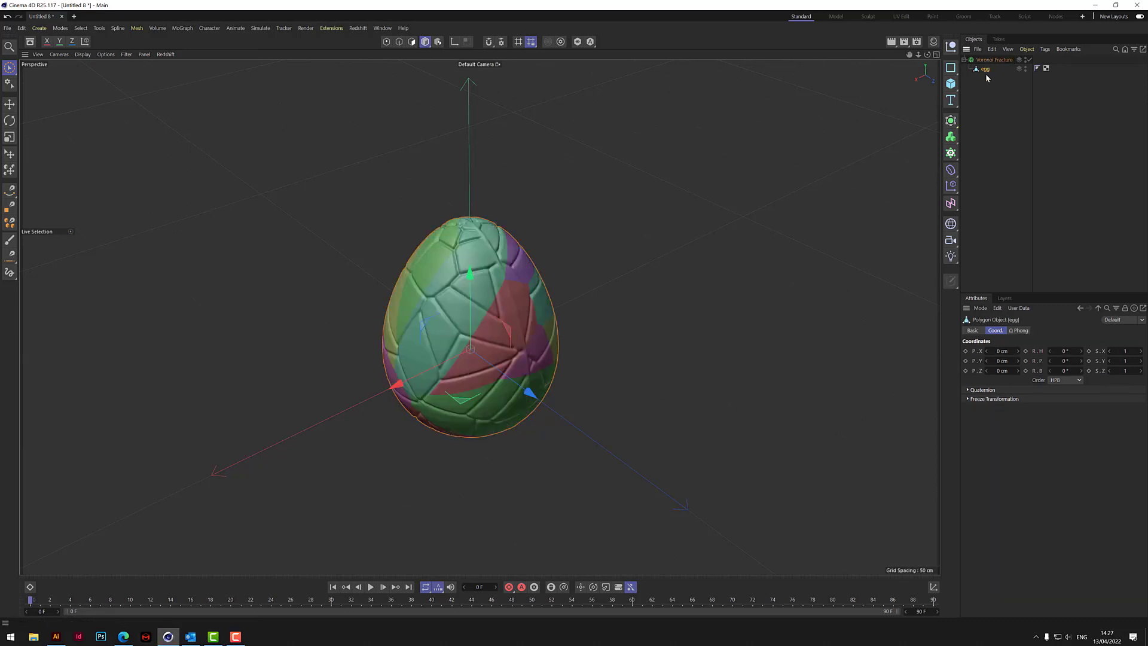
Step: Enable Hollow Object and turn off Colorize Fragments on the Voronoi Fracture
mouse_move(927, 54)
left_mouse_down()
mouse_move(980, 36)
mouse_move(927, 55)
left_mouse_up()
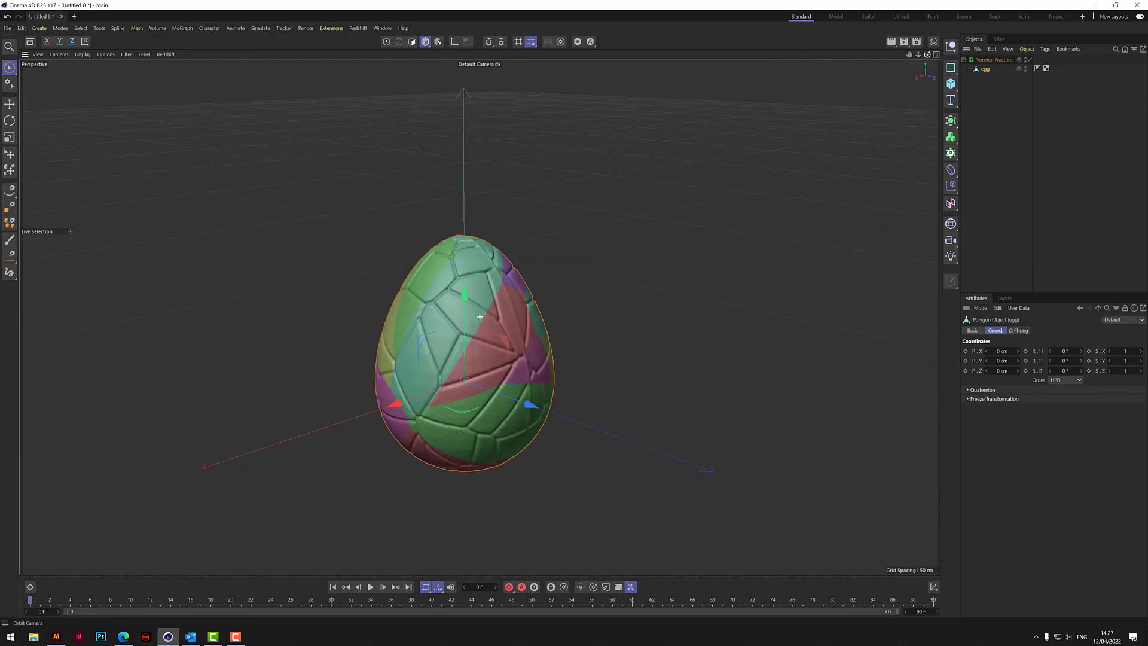
left_click(1000, 60)
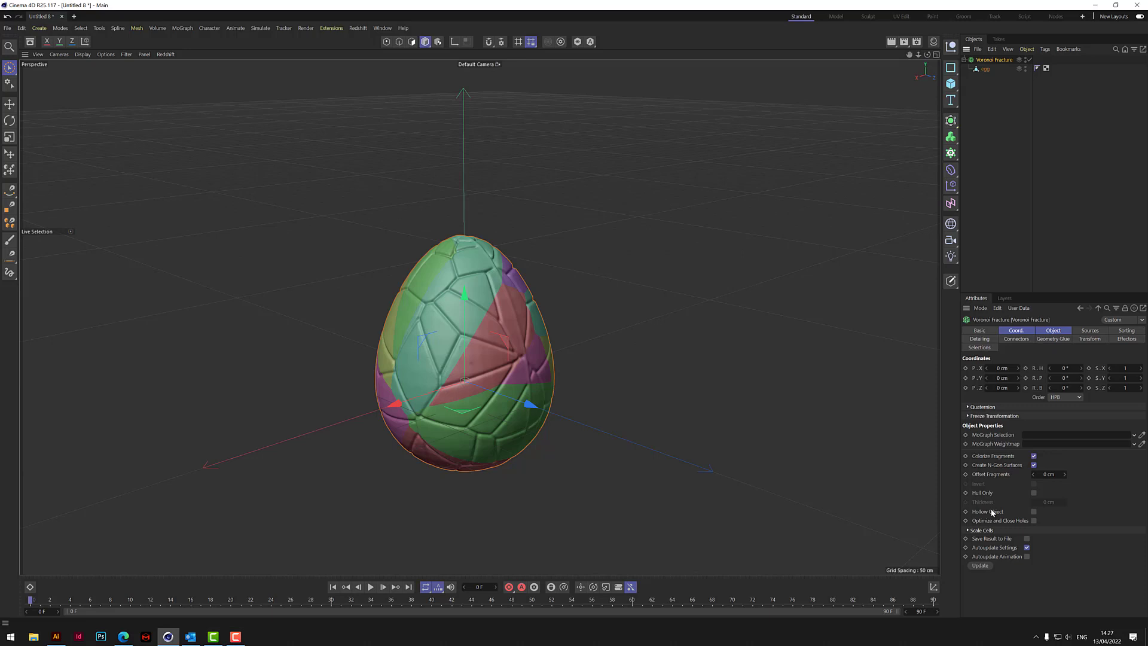
left_click(1033, 513)
left_click(1035, 457)
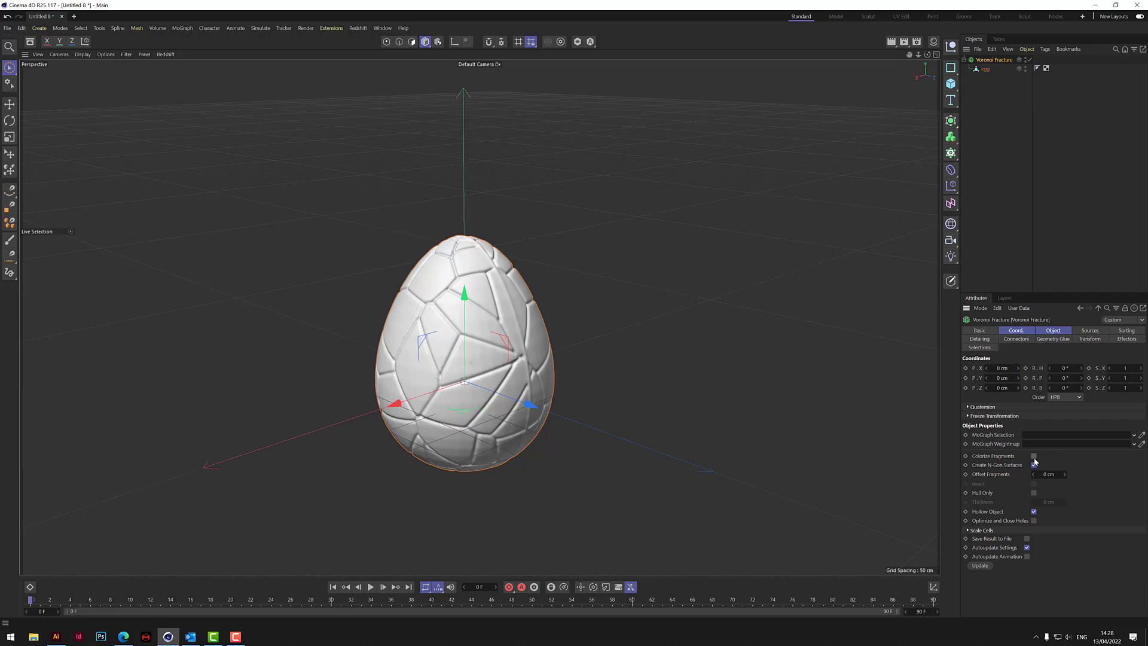
Step: Set the Point Amount of the Voronoi Fracture's Point Generator - Distribution source to 6
left_click(1089, 330)
left_click(1030, 398)
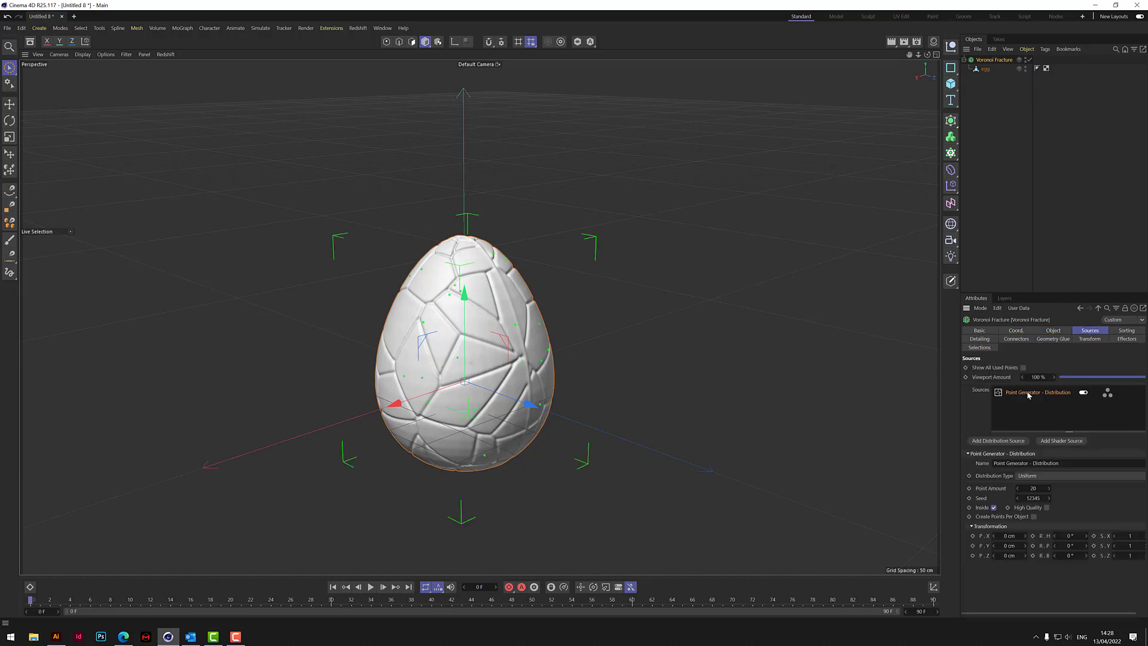
left_click(1033, 488)
type("6")
key("Return")
Step: Create a new material and give it a brown color with hue 23°, saturation 67% and value 50%
left_click(934, 42)
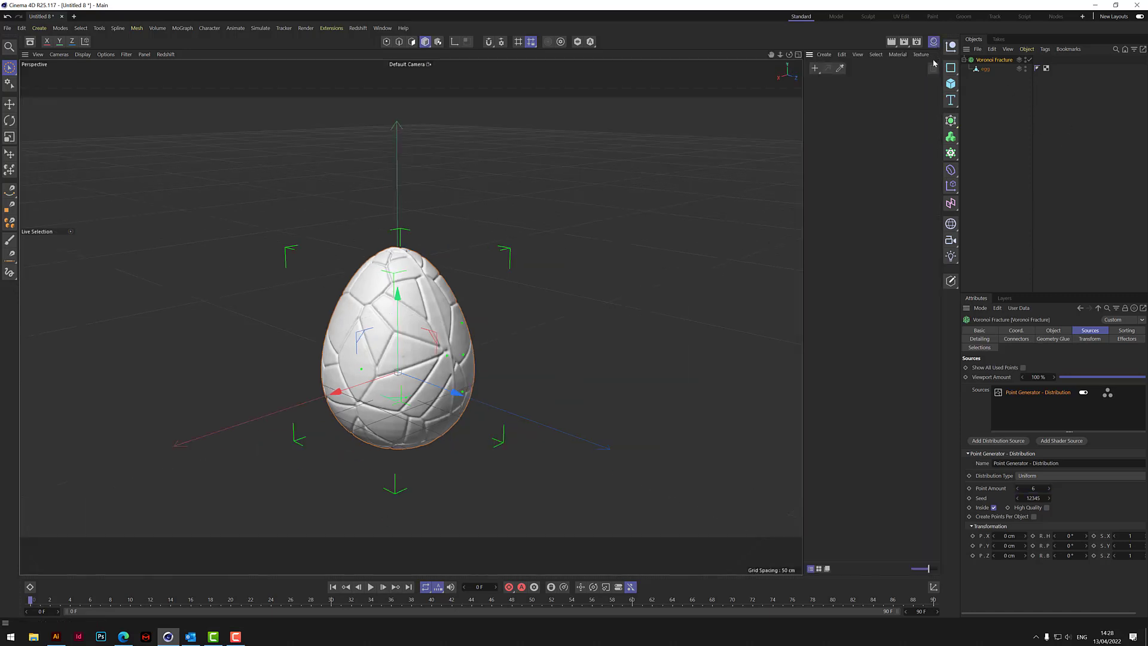
left_click(814, 67)
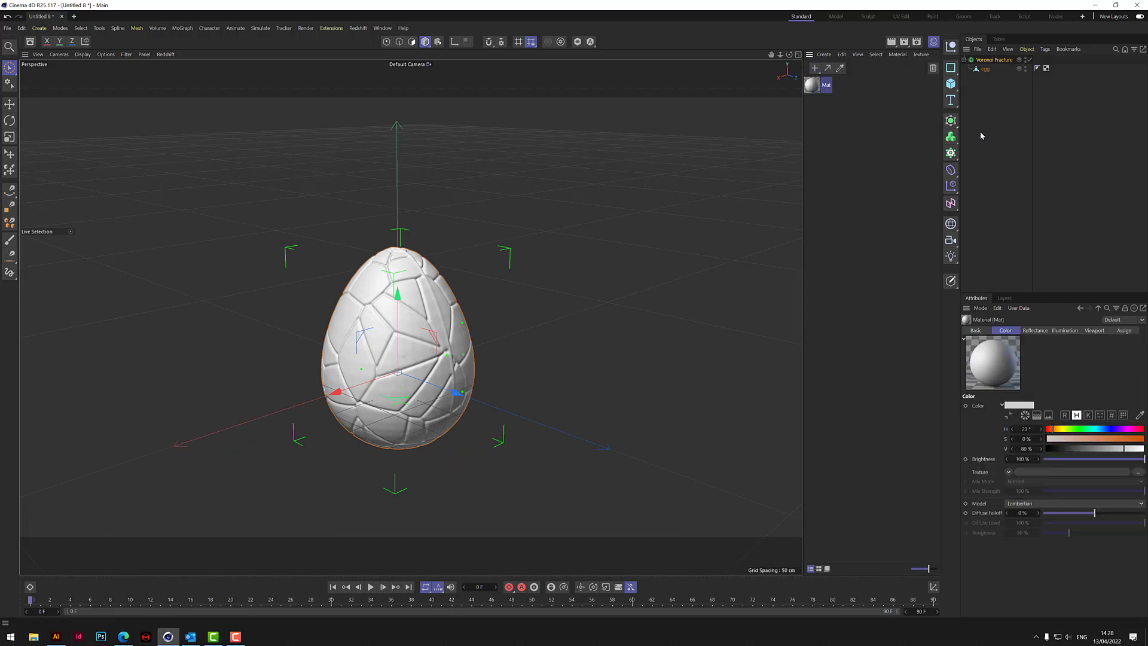
left_click_drag(1131, 440, 1144, 440)
left_click(1095, 448)
left_click(1113, 439)
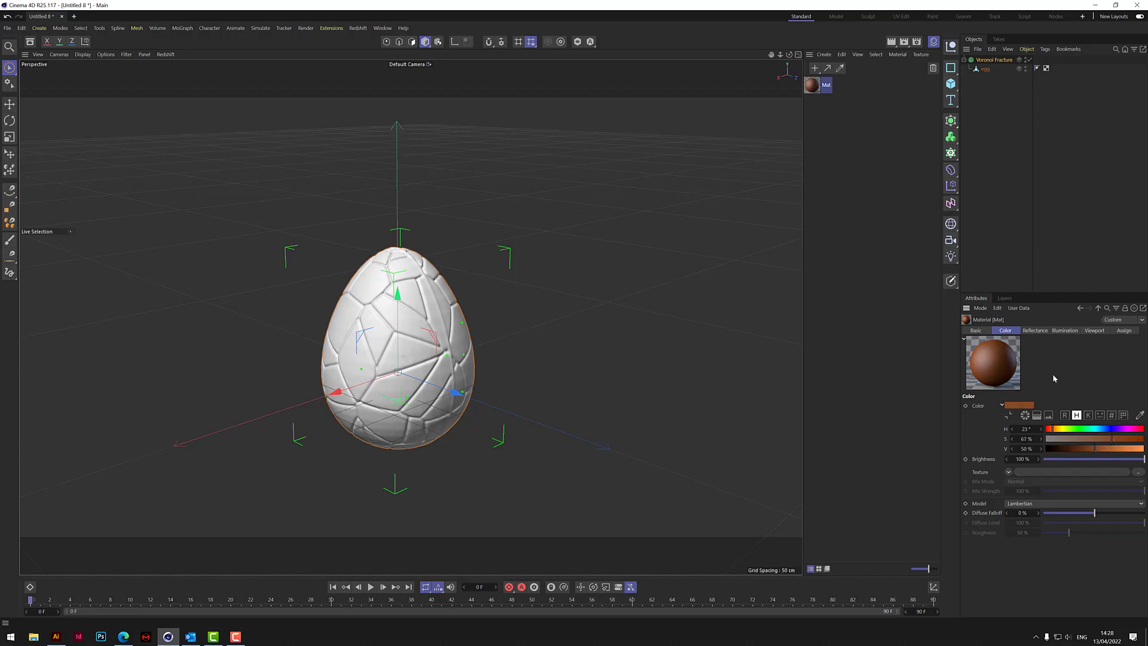
Step: Change the material's Default Specular reflectance type to Ward
left_click(1033, 330)
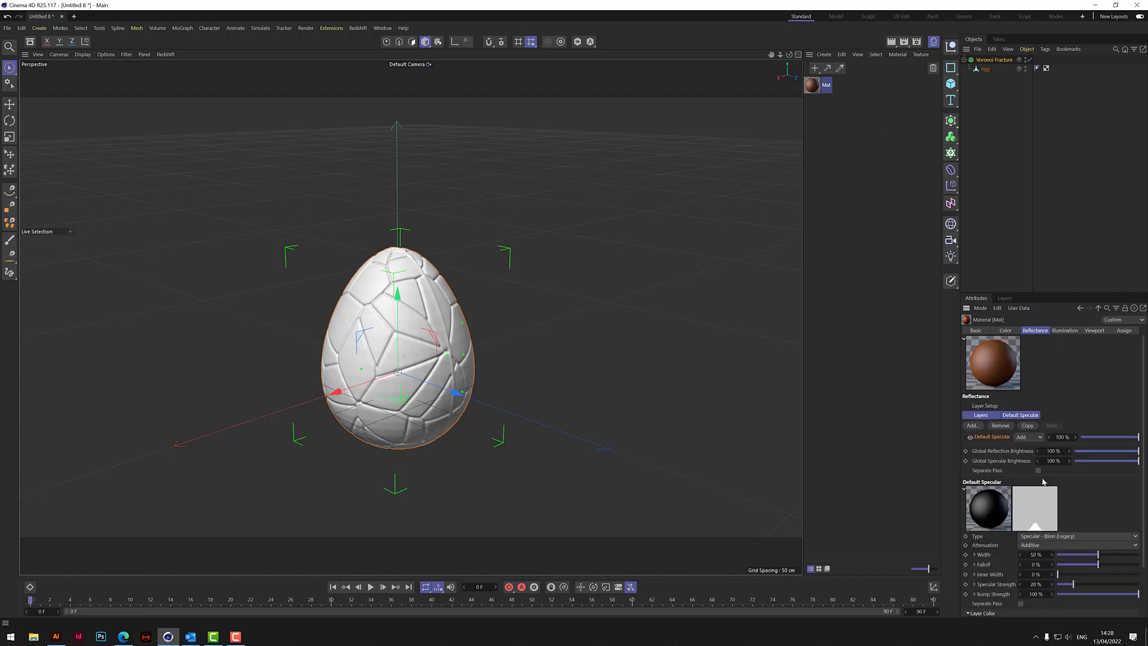
left_click(1026, 417)
left_click(1041, 482)
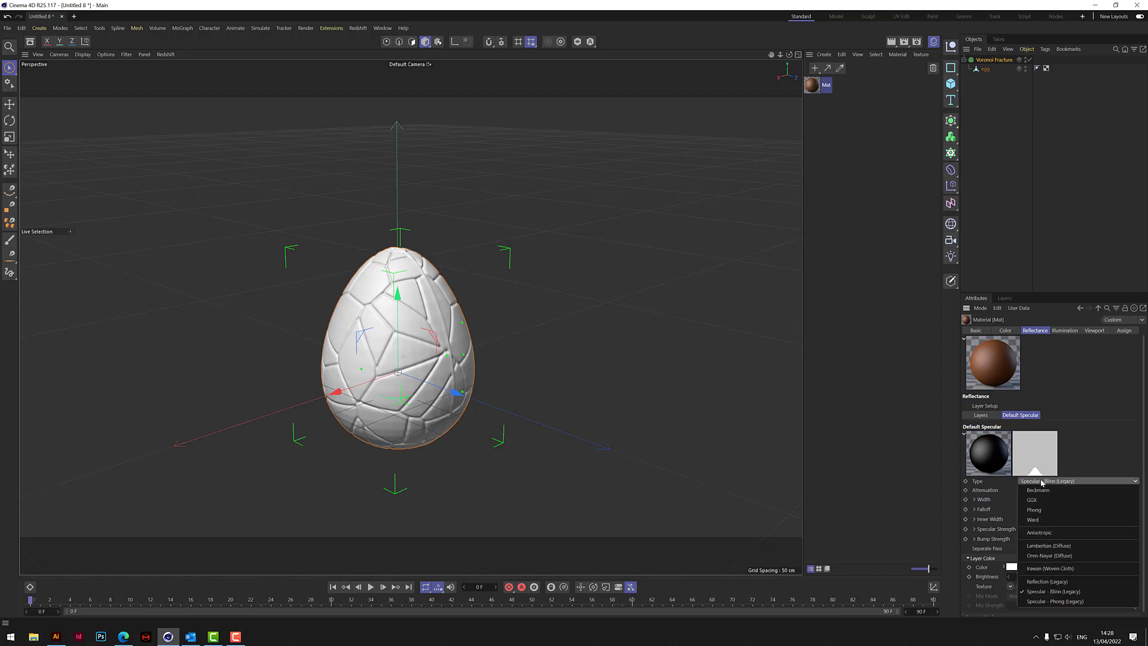
left_click(1040, 520)
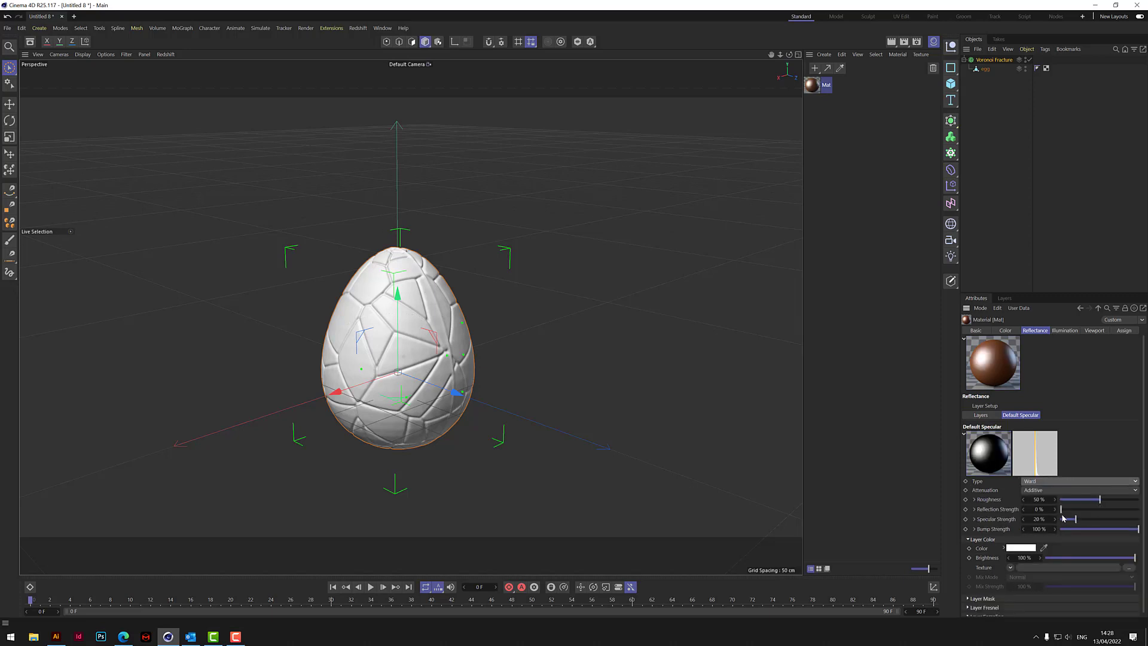
Step: Set the material's Default Specular Reflection Strength to 2% and Specular Strength to 2%
double_click(1043, 518)
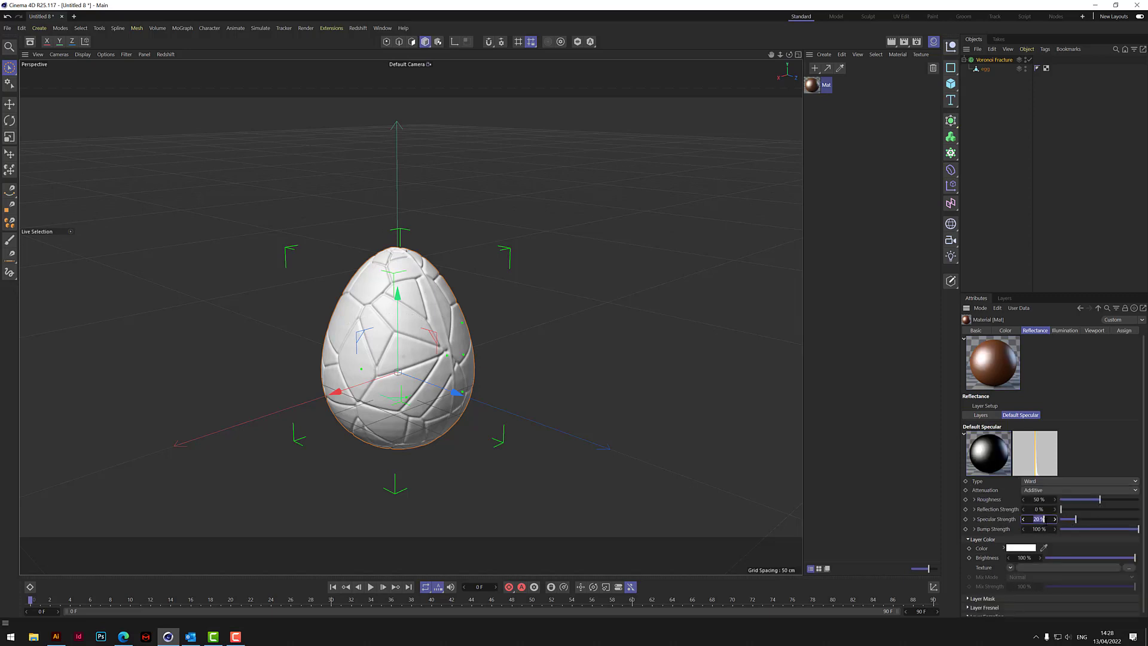
type("2")
double_click(1041, 509)
type("2")
left_click(1073, 519)
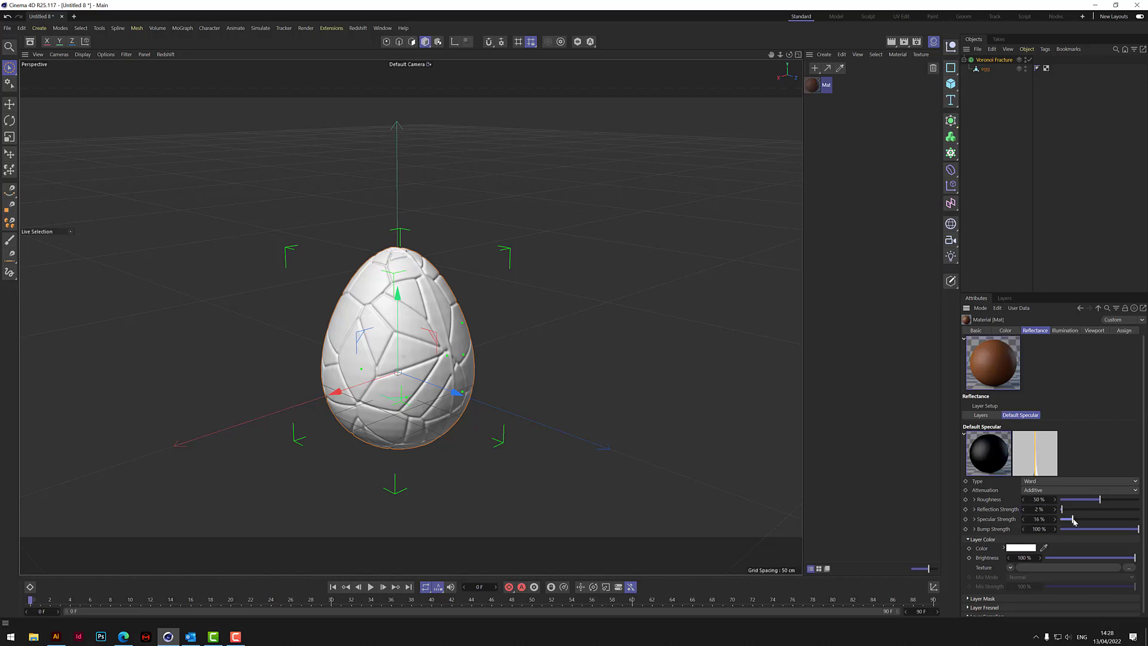
double_click(1039, 519)
type("2")
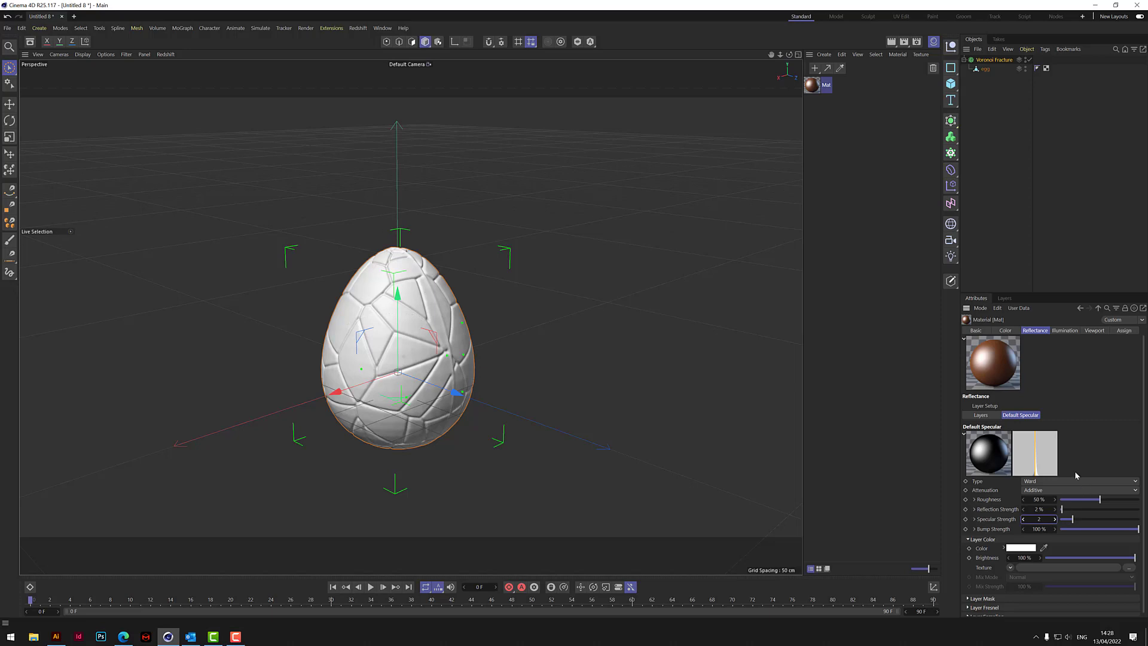
key("Return")
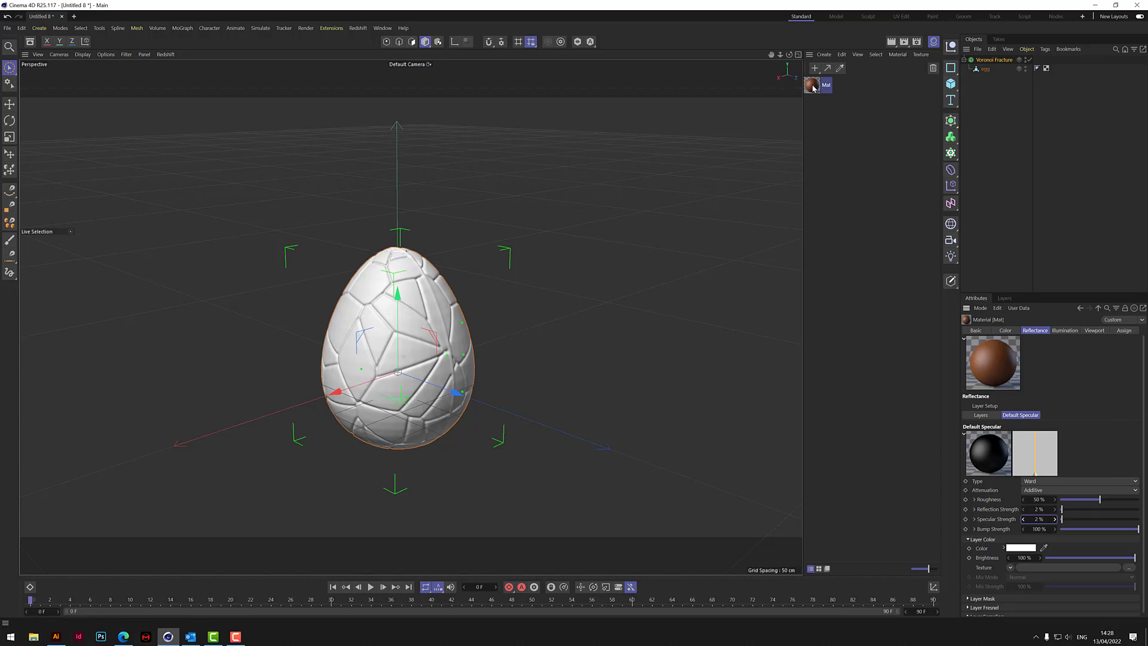
Step: Apply the brown material to the Voronoi Fracture object
left_click_drag(812, 85, 1004, 60)
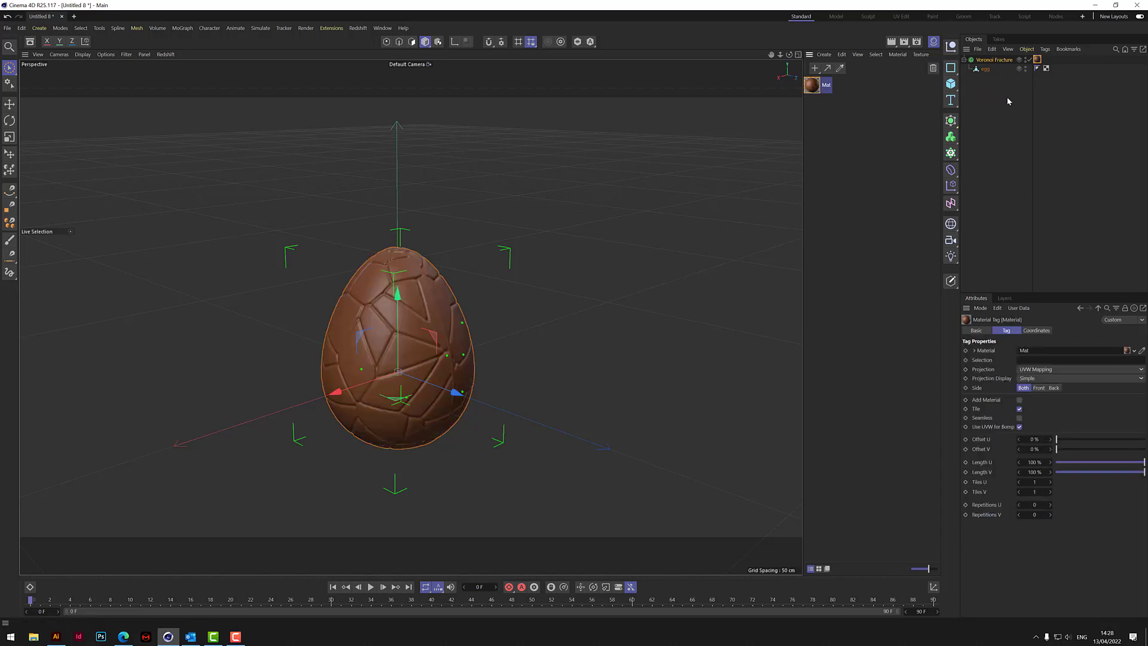
scroll(388, 377, "up", 4)
scroll(388, 378, "down", 5)
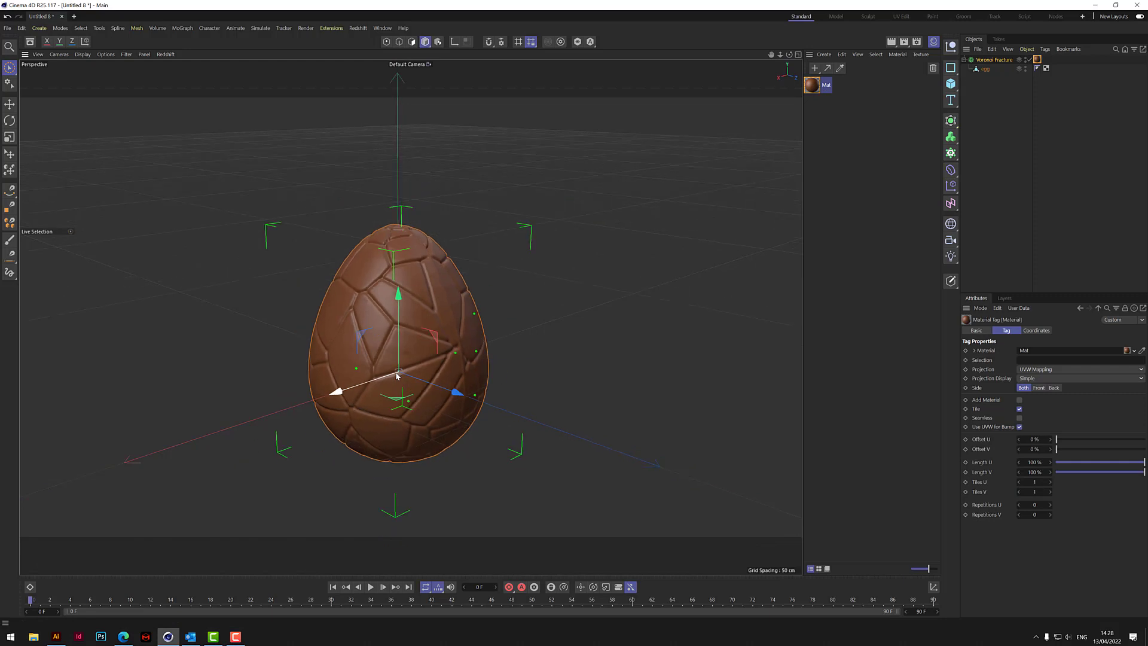
left_click_drag(789, 55, 770, 70)
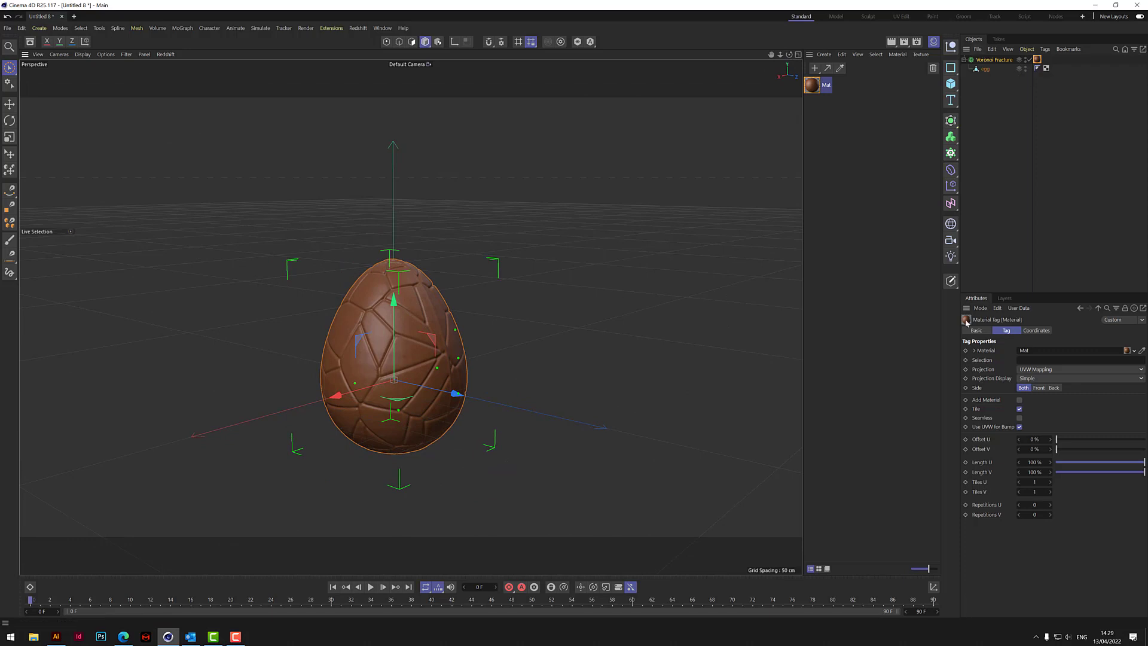
Step: Add a Floor object and raise the Voronoi Fracture egg so it hovers clear above the floor
left_click_drag(946, 225, 982, 253)
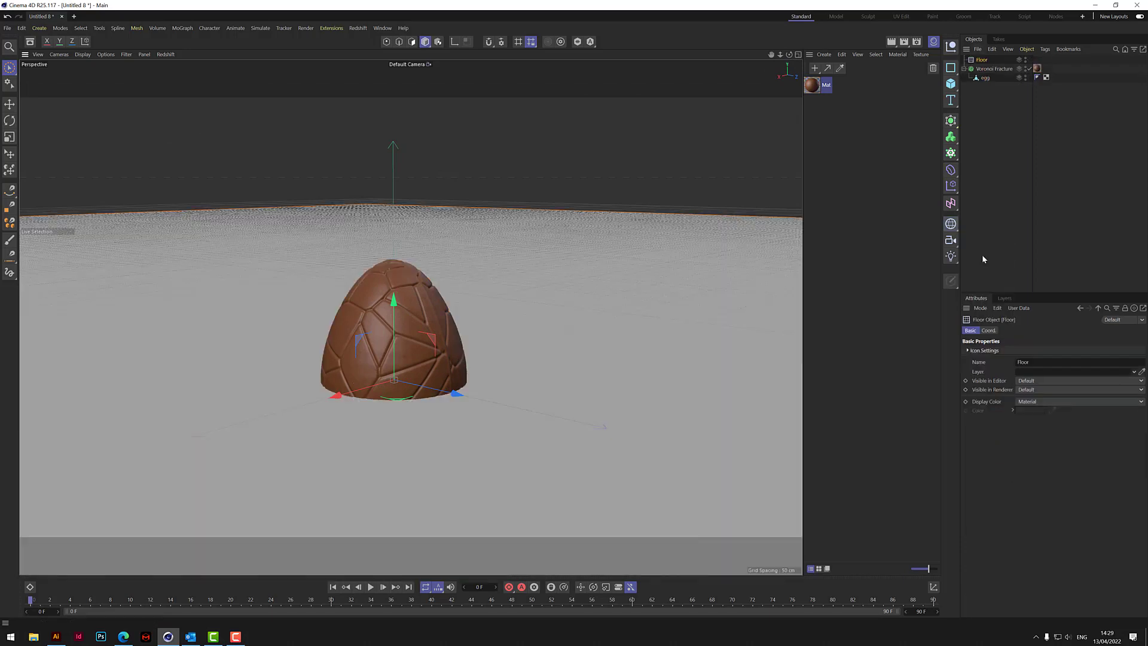
left_click(993, 69)
left_click_drag(394, 297, 392, 187)
Step: Add a Collider Body simulation tag to the Floor
right_click(981, 60)
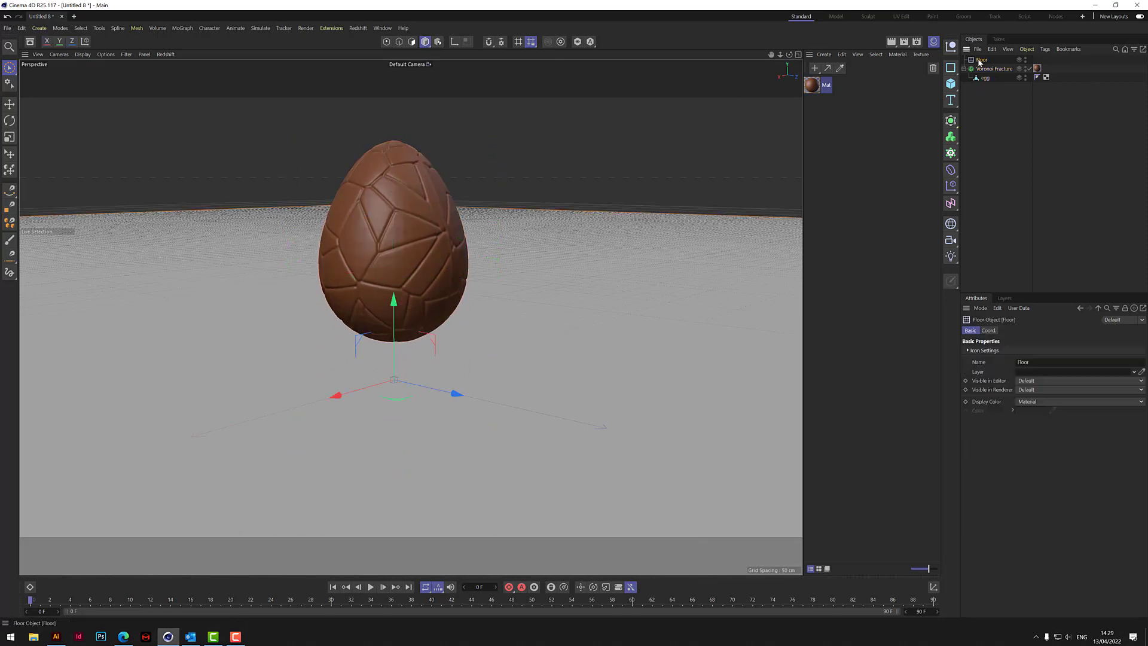
mouse_move(1028, 200)
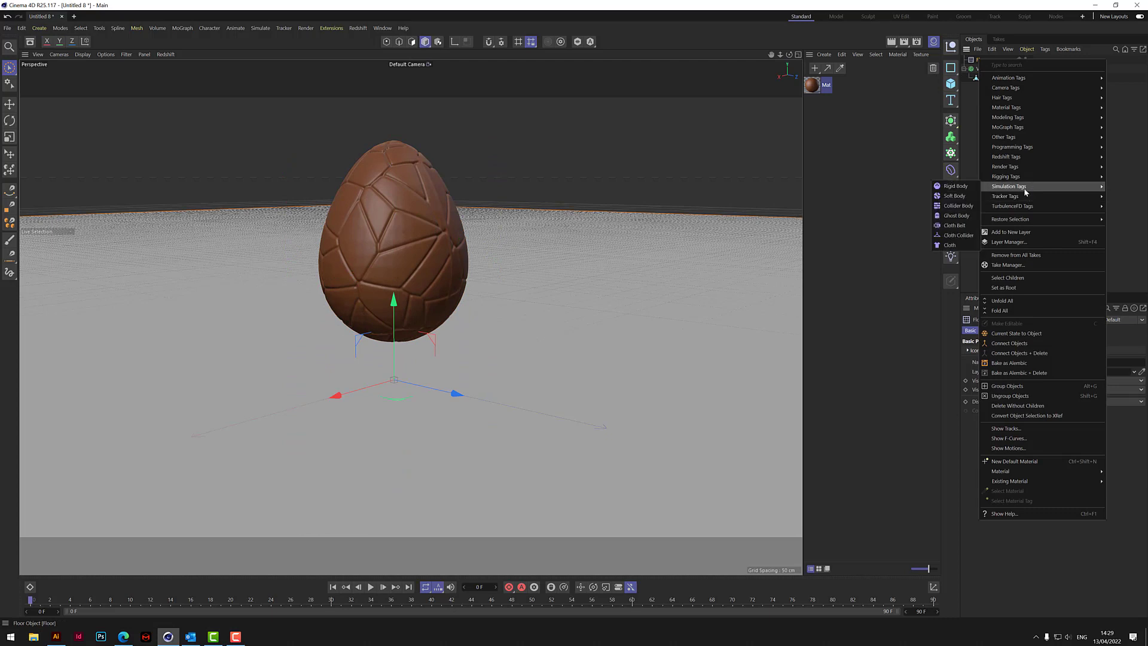
left_click(959, 206)
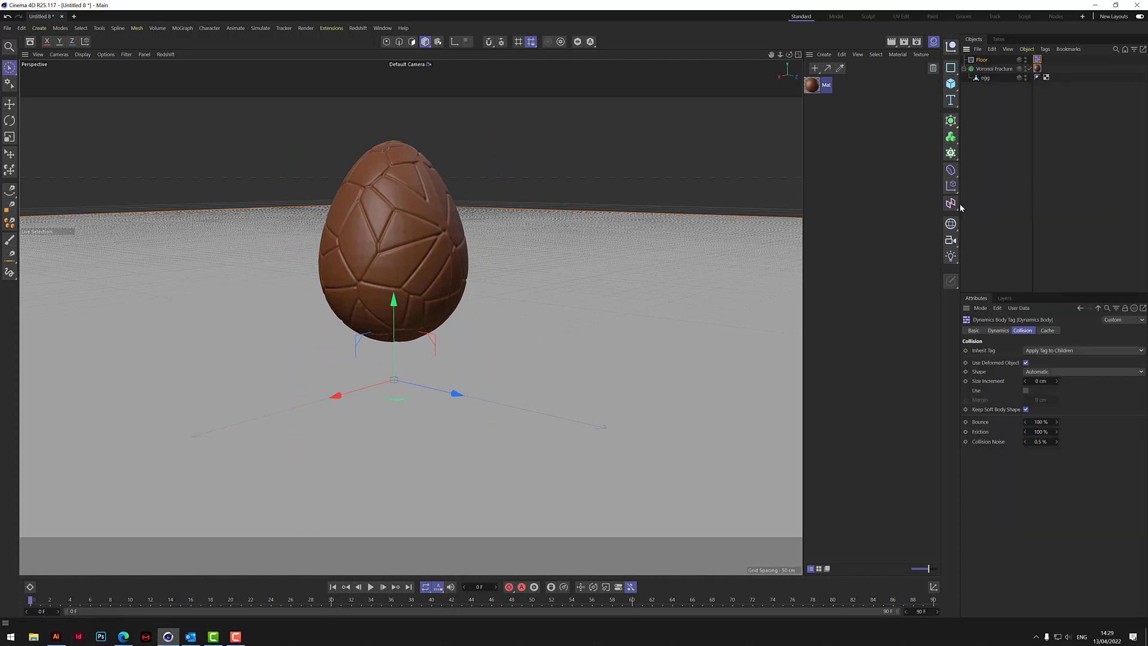
Step: Add a Rigid Body simulation tag to the Voronoi Fracture object
left_click(997, 70)
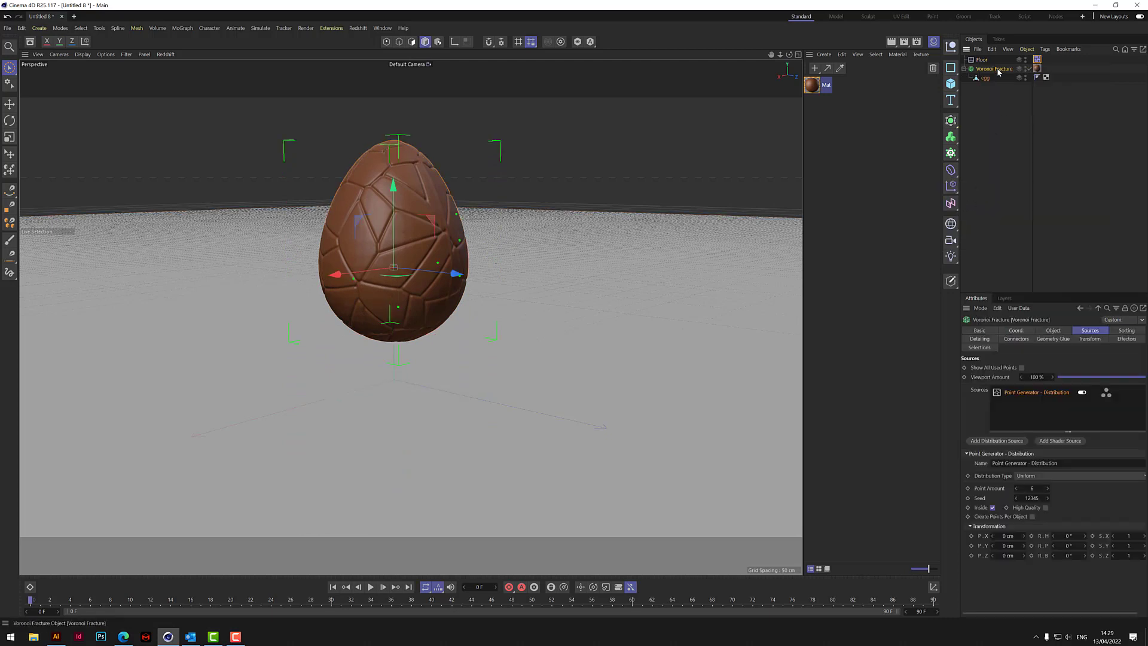
right_click(998, 71)
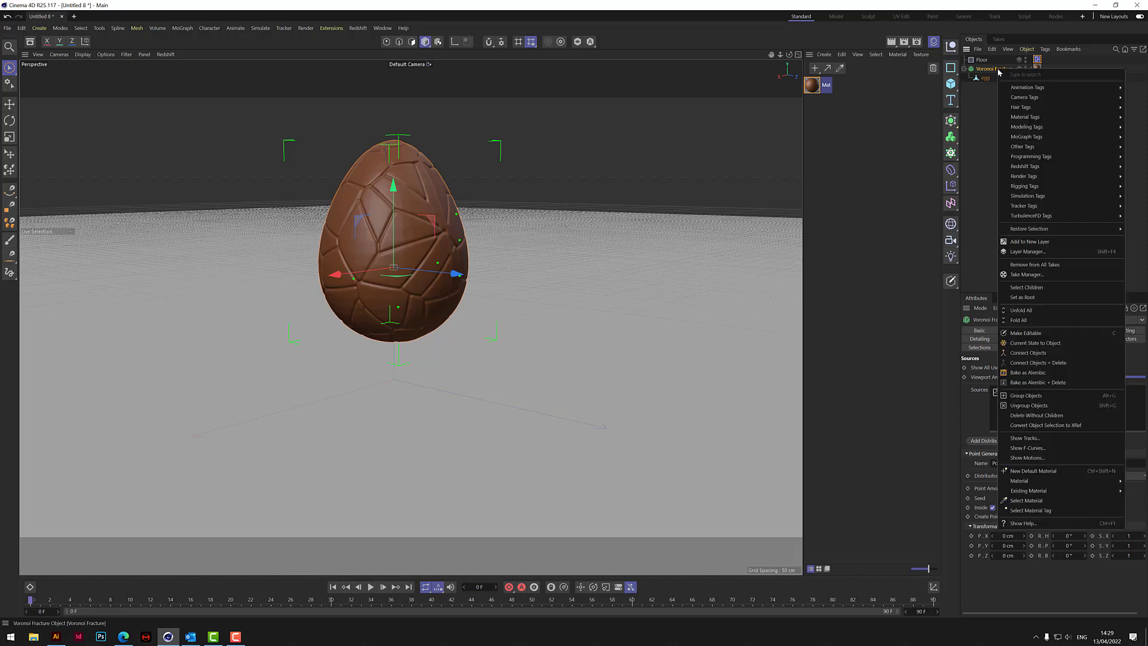
mouse_move(1039, 198)
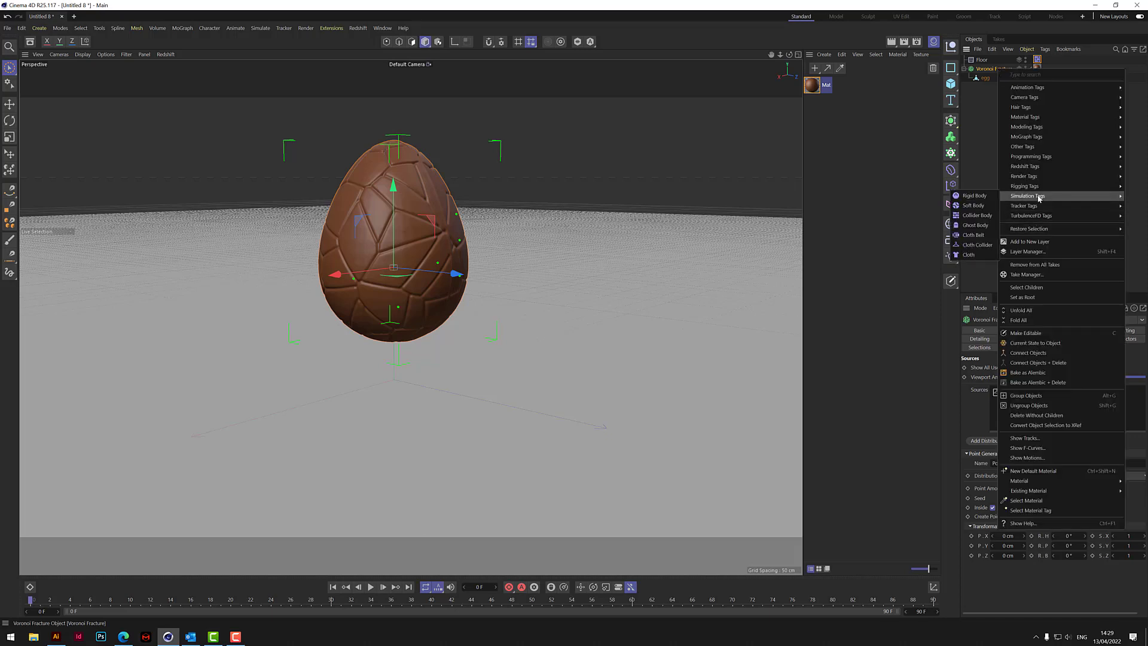
left_click(973, 203)
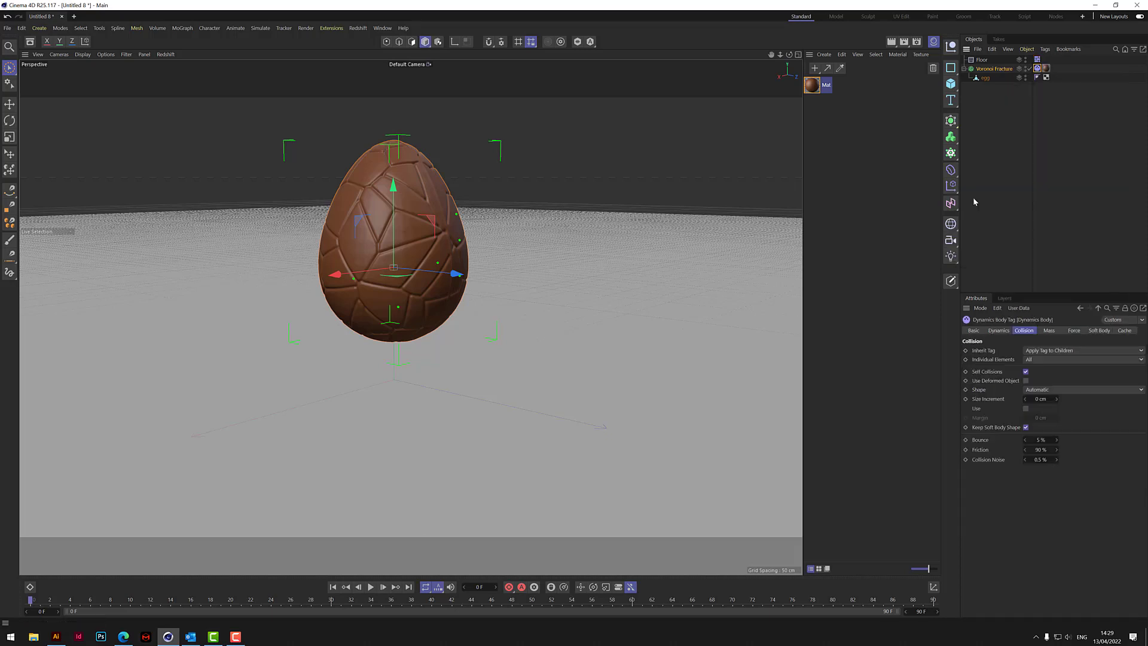
Step: Rename the Voronoi Fracture object as "easter egg" and collapse its hierarchy
double_click(993, 69)
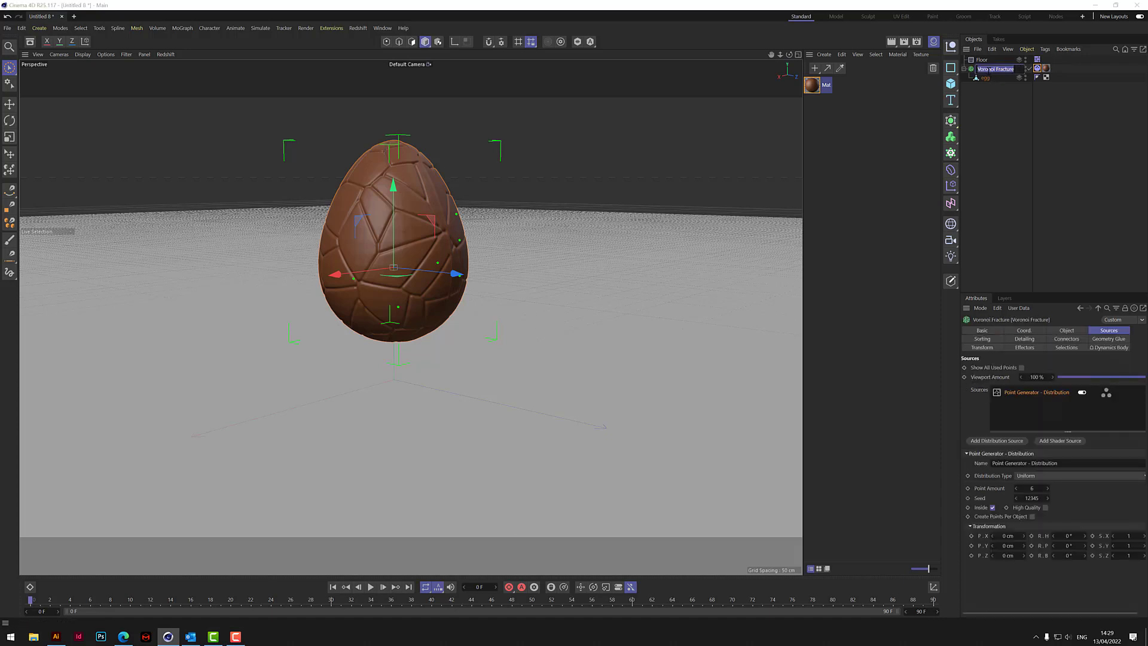
type("easter egg")
key("Return")
left_click(964, 69)
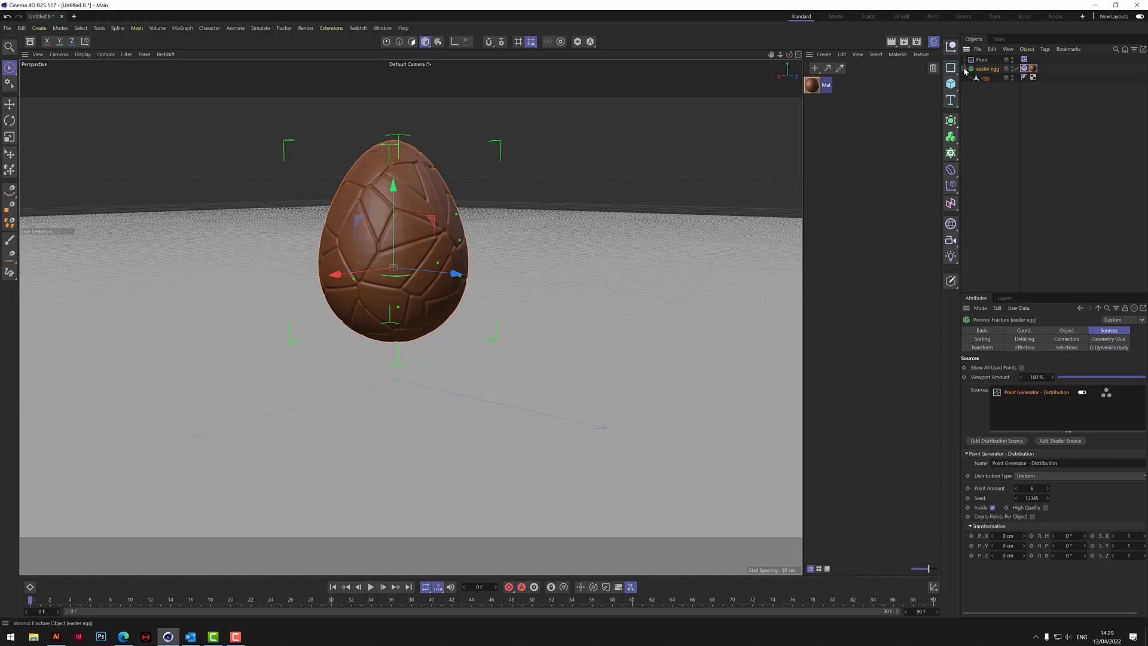
left_click(992, 115)
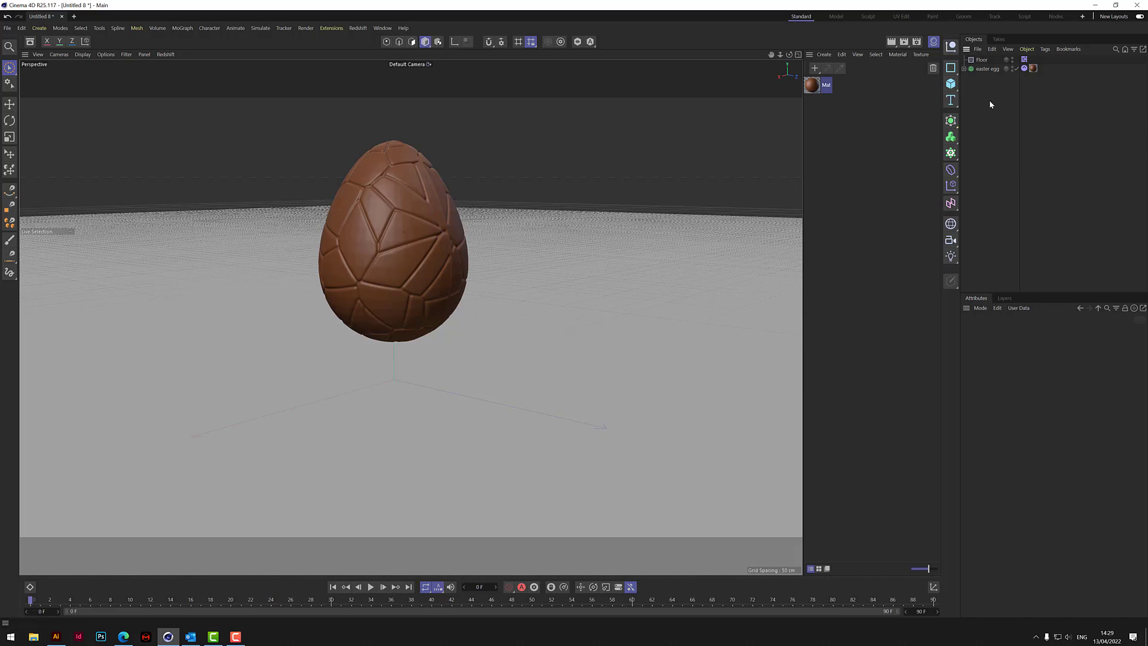
Step: Reorder the objects so the Floor sits below the easter egg, and select the easter egg
left_click_drag(982, 59, 988, 78)
left_click(984, 74)
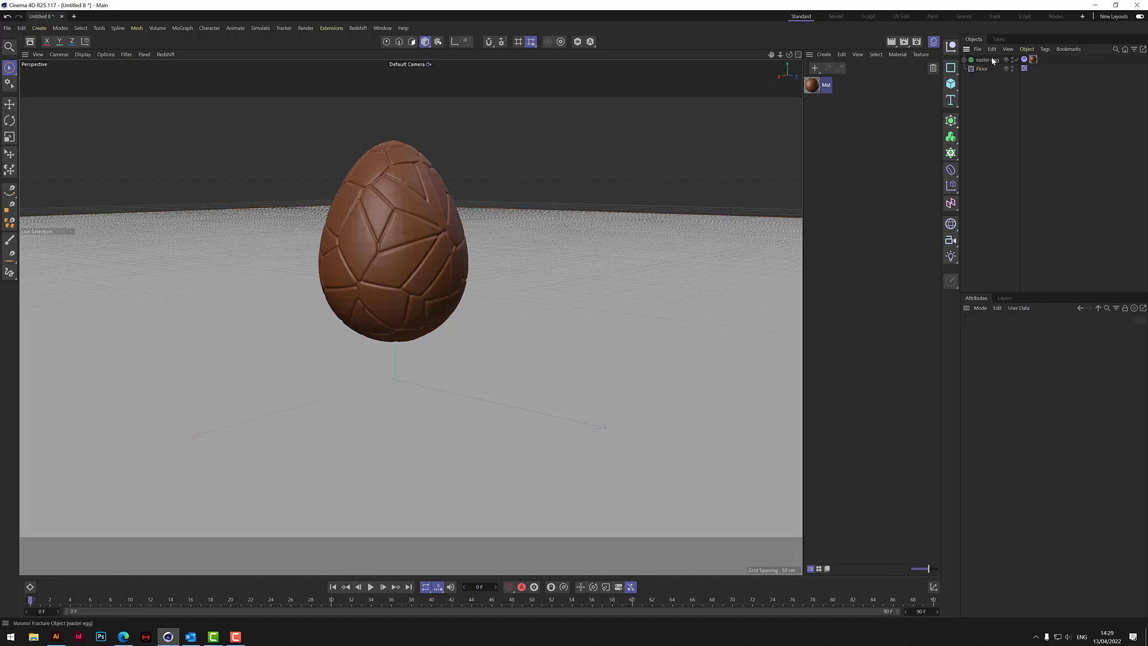
left_click(993, 60)
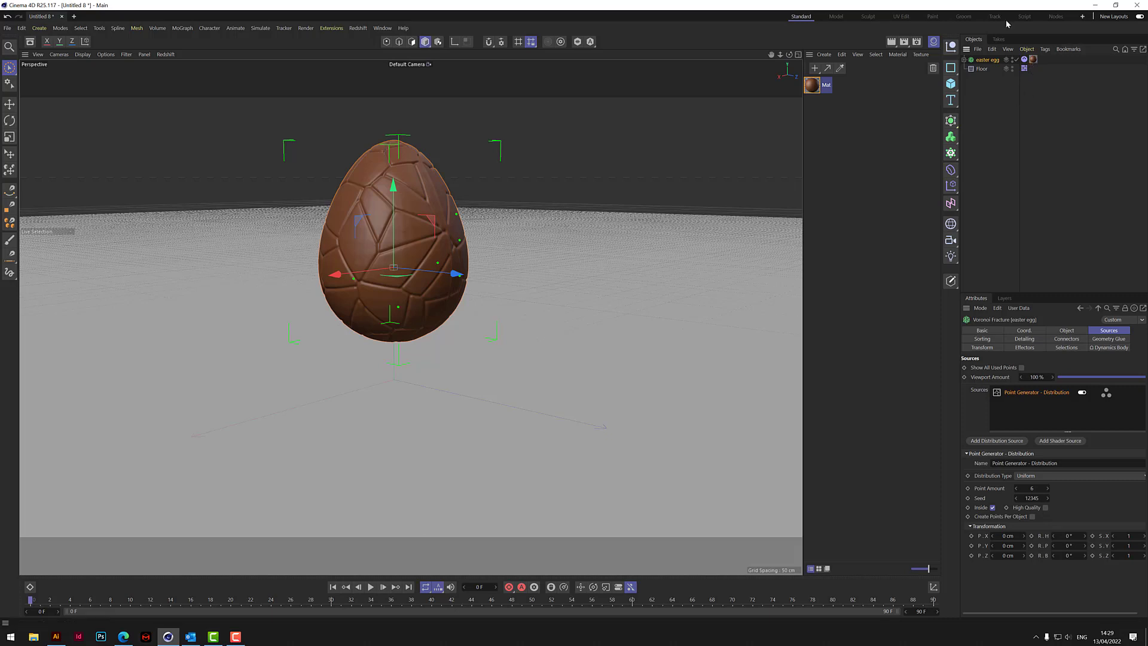
left_click(1004, 70)
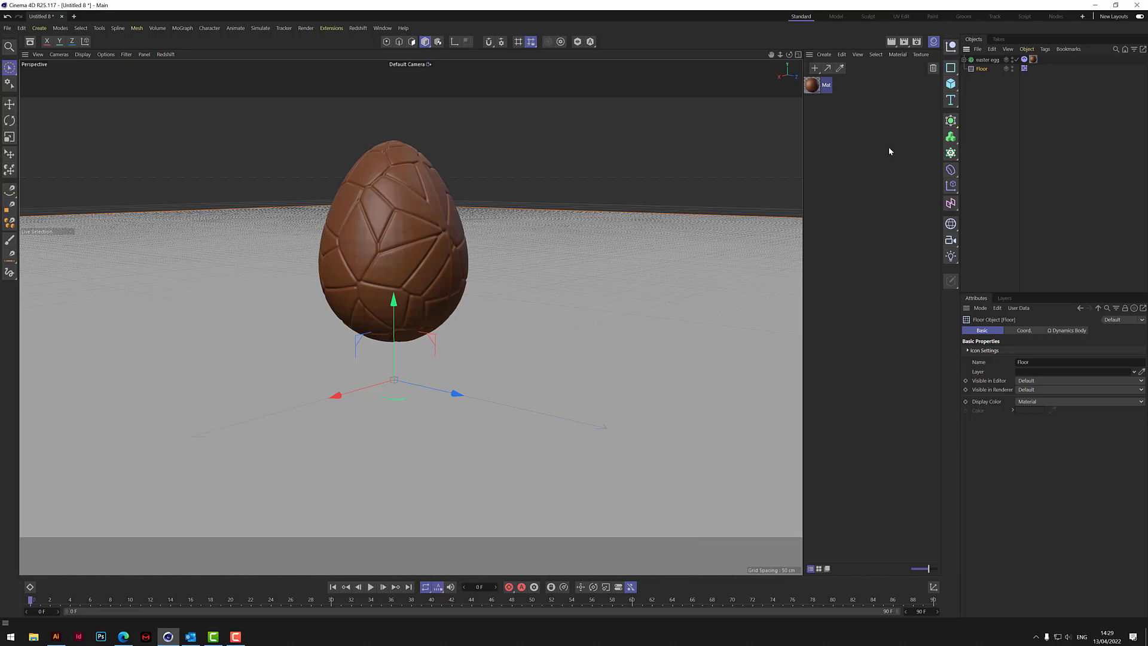
left_click(988, 60)
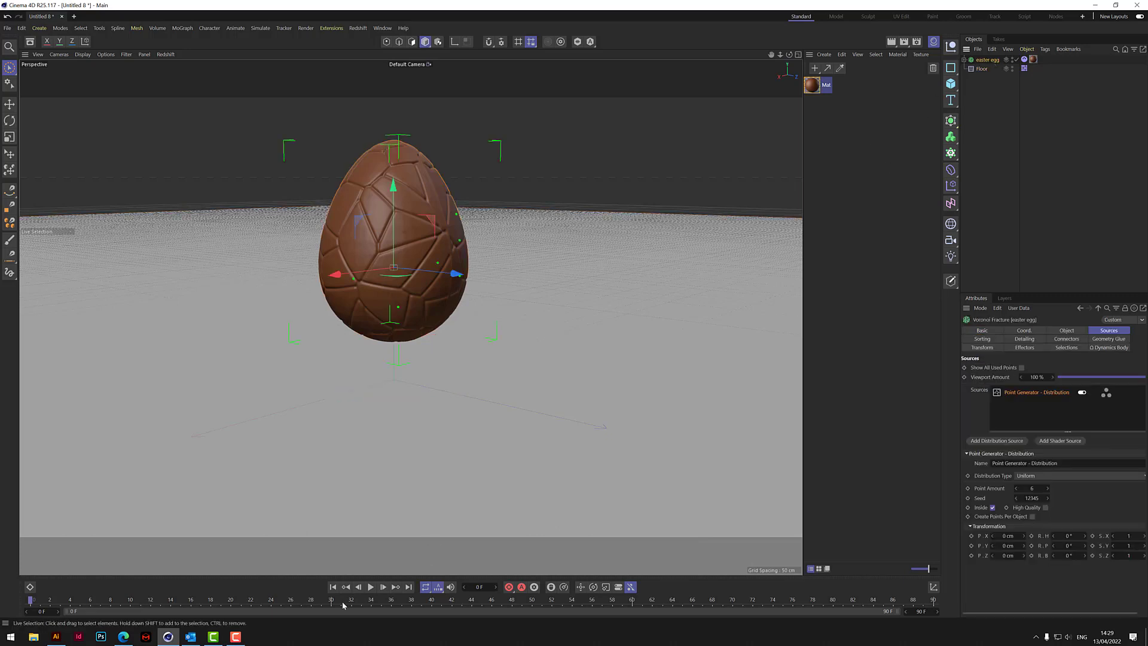
Step: Extend the animation's end frame to 500
left_click(370, 589)
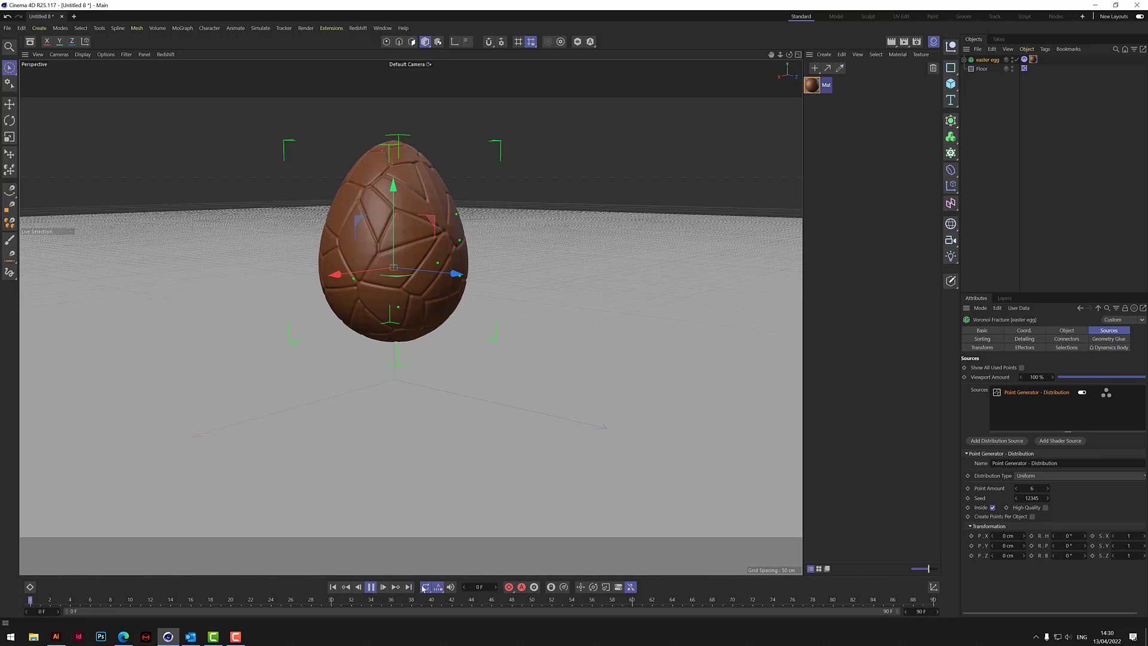
left_click(371, 587)
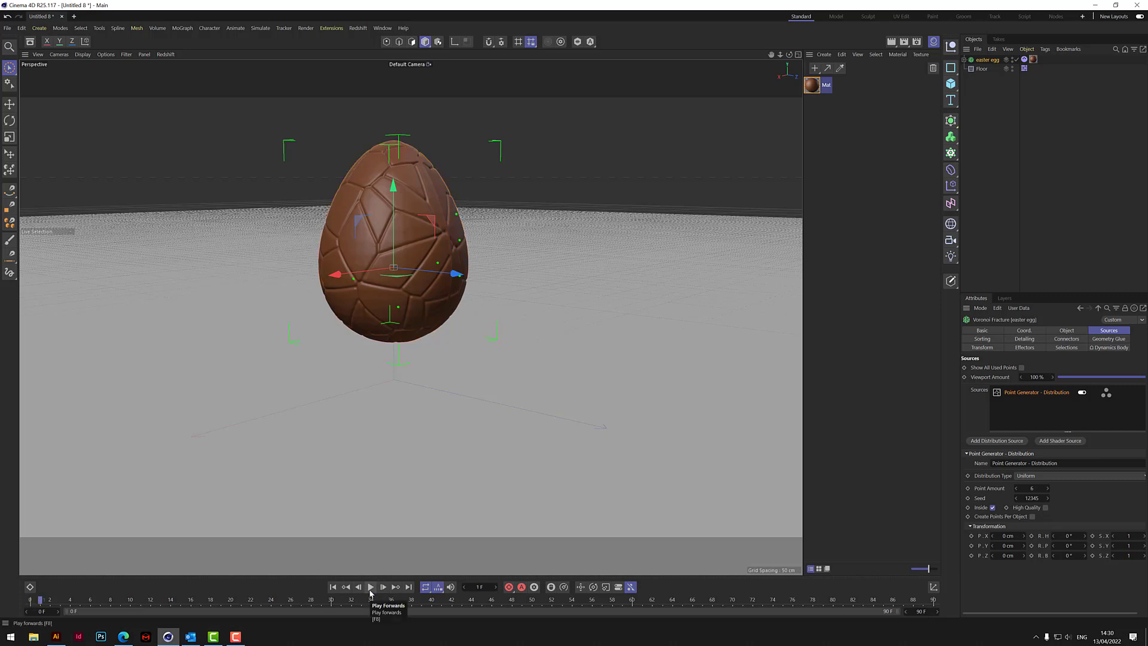
left_click(922, 611)
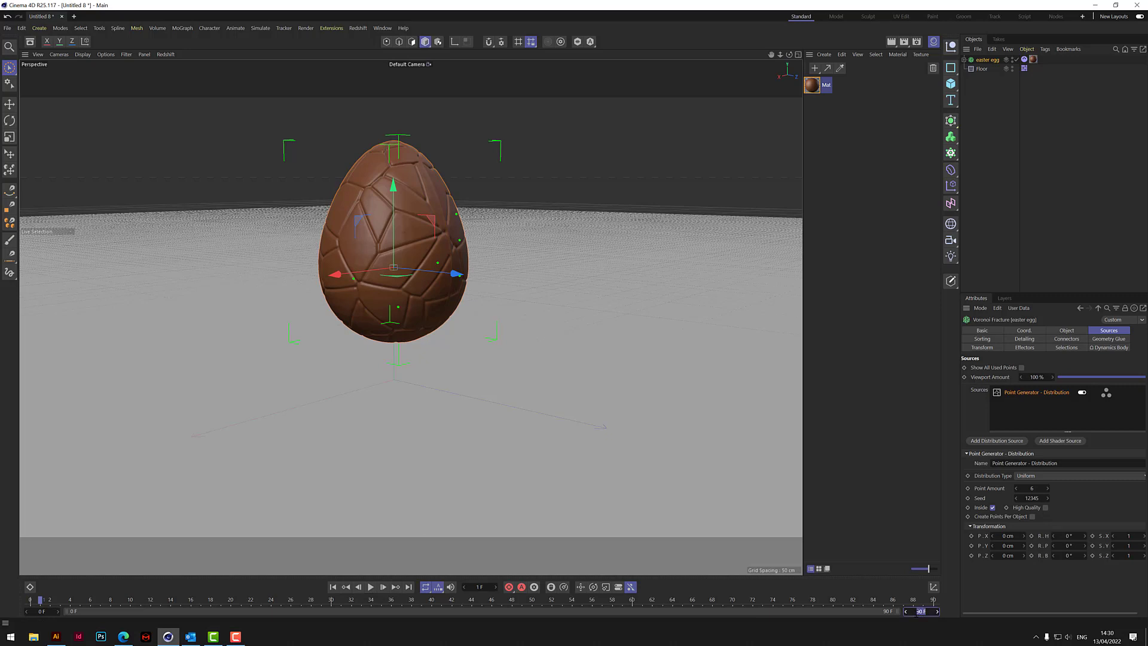
type("500")
key("Return")
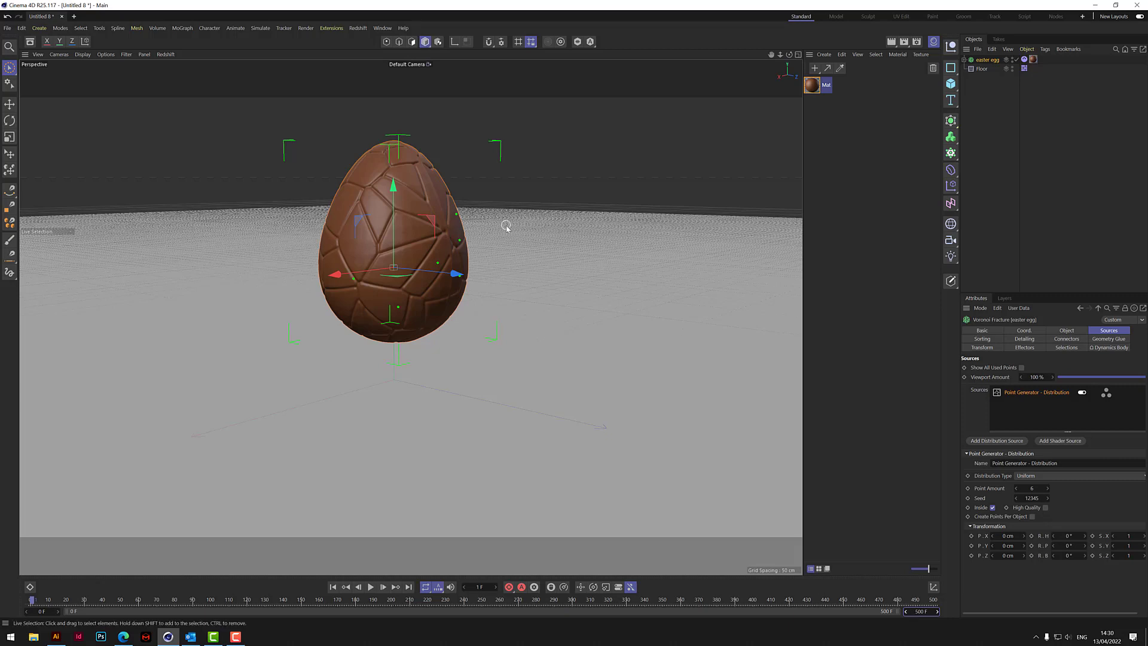
Step: Play the simulation, examine the fallen shell pieces from several angles, and return to the first frame
left_click(371, 587)
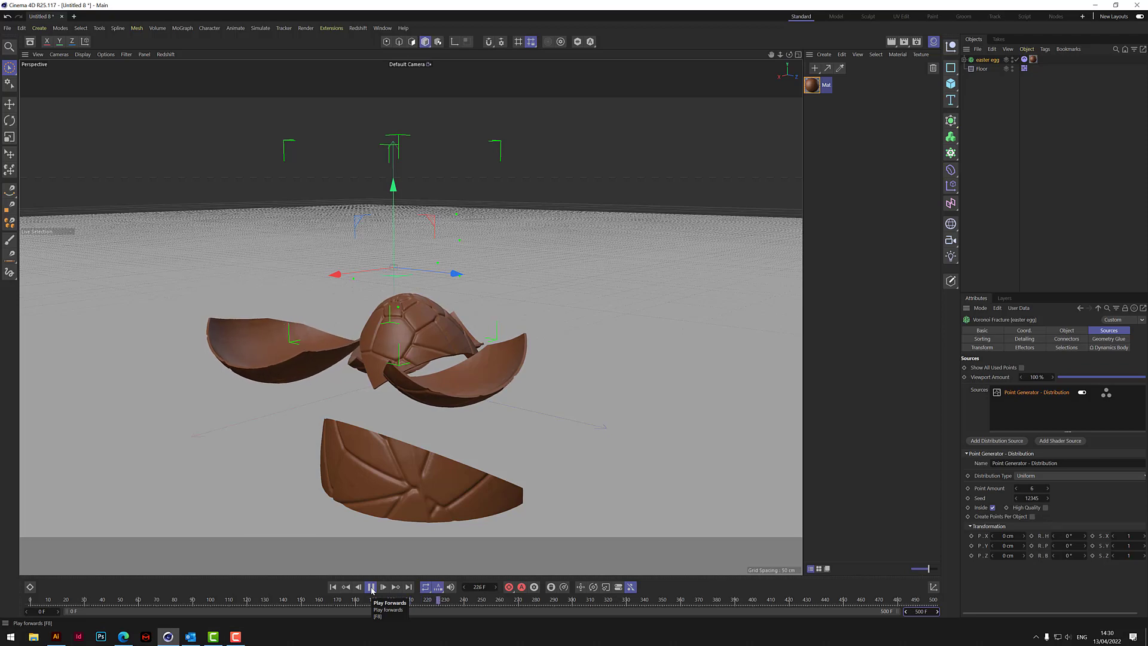
left_click(371, 587)
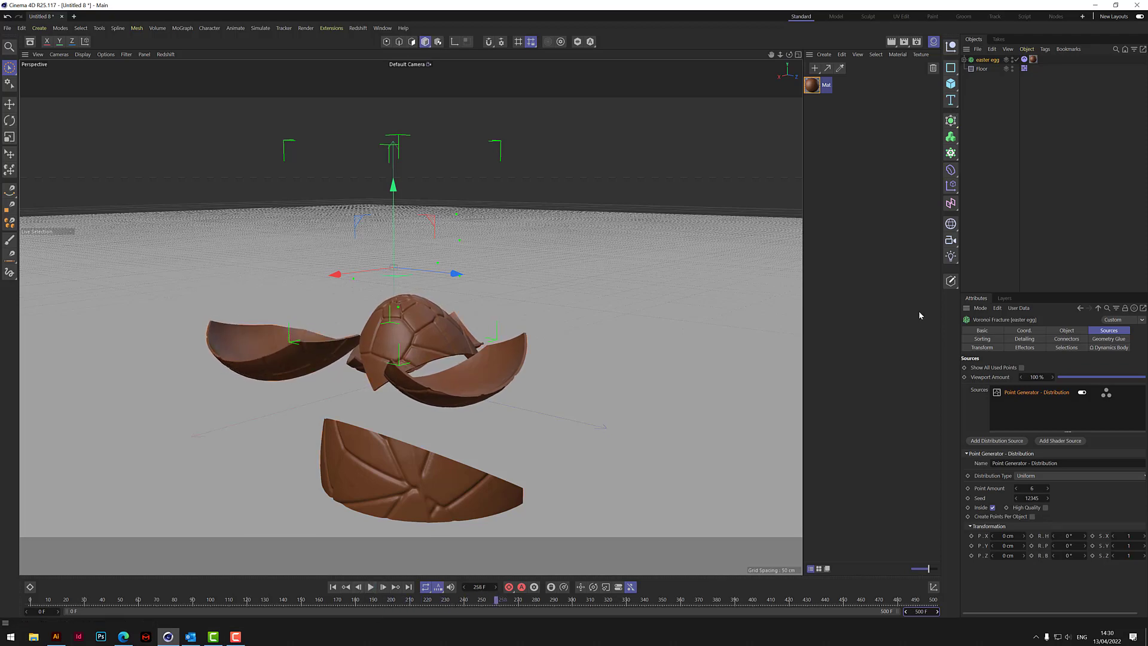
left_click_drag(789, 54, 855, 105)
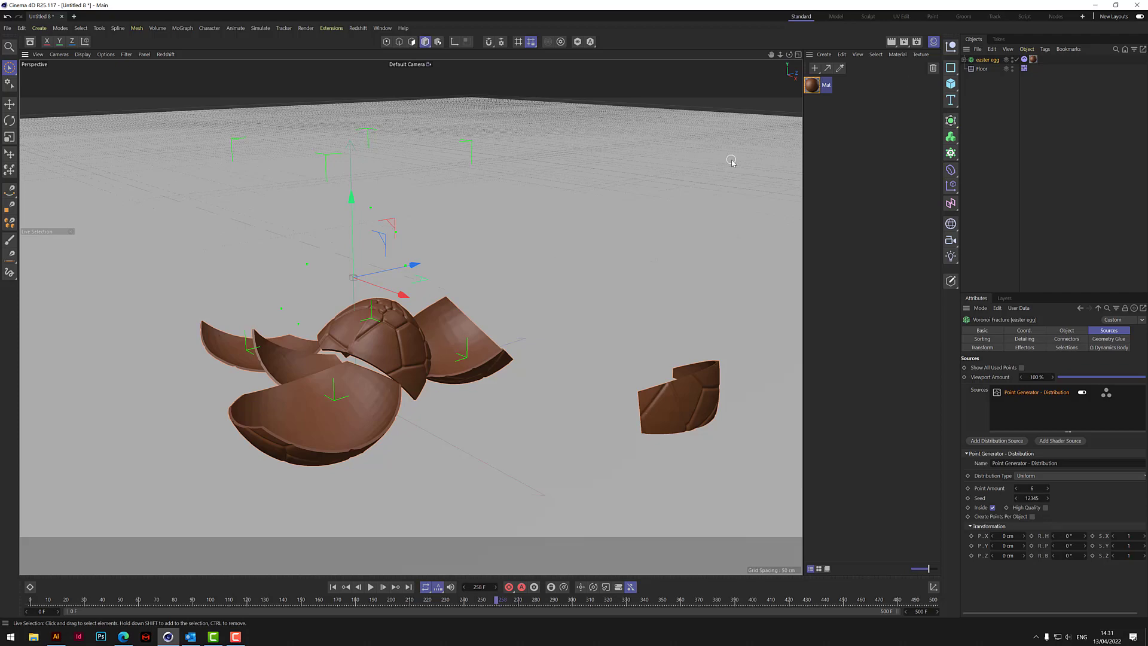
mouse_move(789, 54)
left_mouse_down()
mouse_move(713, 21)
mouse_move(679, 23)
mouse_move(675, 48)
mouse_move(627, 90)
mouse_move(583, 103)
mouse_move(553, 98)
mouse_move(520, 60)
mouse_move(469, 60)
mouse_move(467, 41)
mouse_move(789, 56)
left_mouse_up()
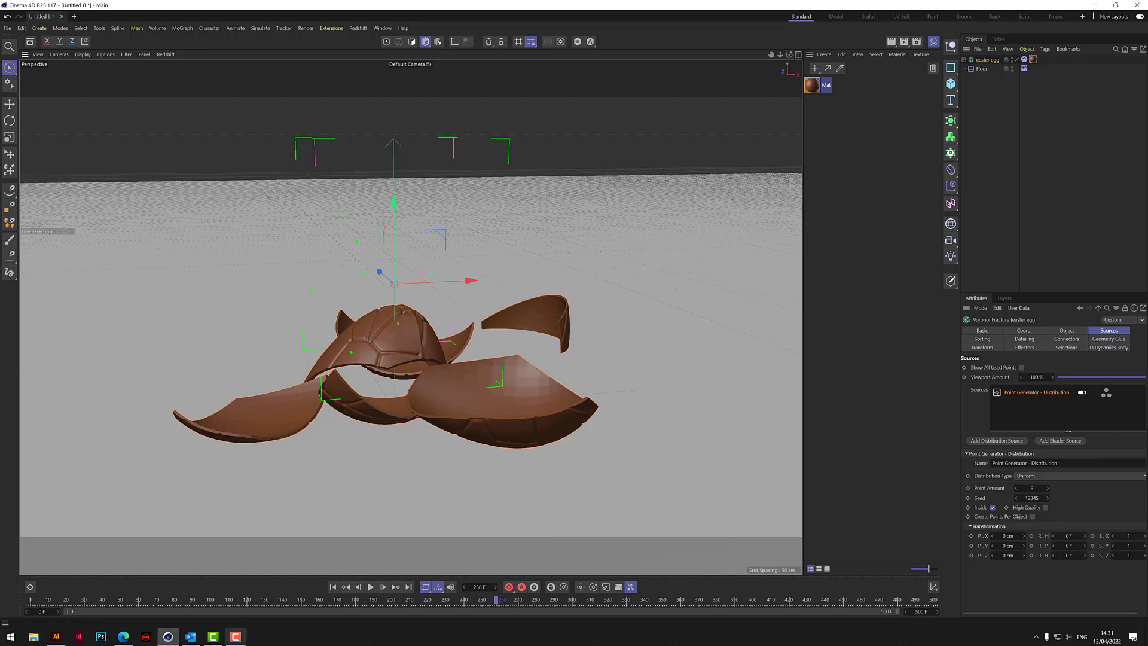
left_click(333, 587)
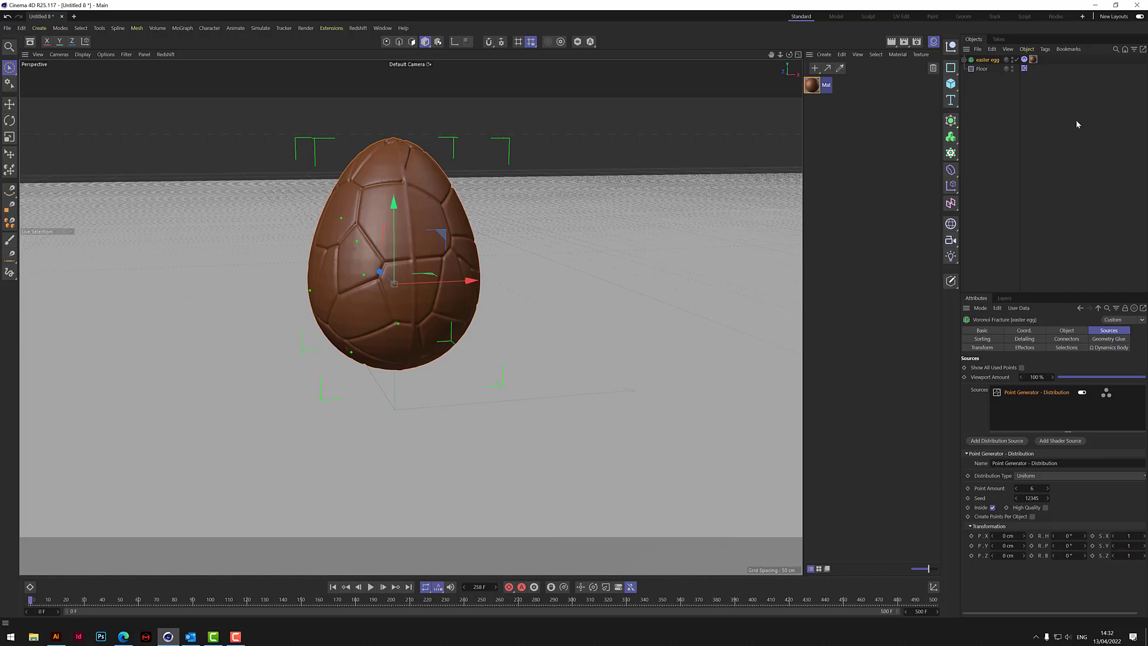
Step: Add a Sphere and place it beside the egg, raised above the floor
left_click(950, 84)
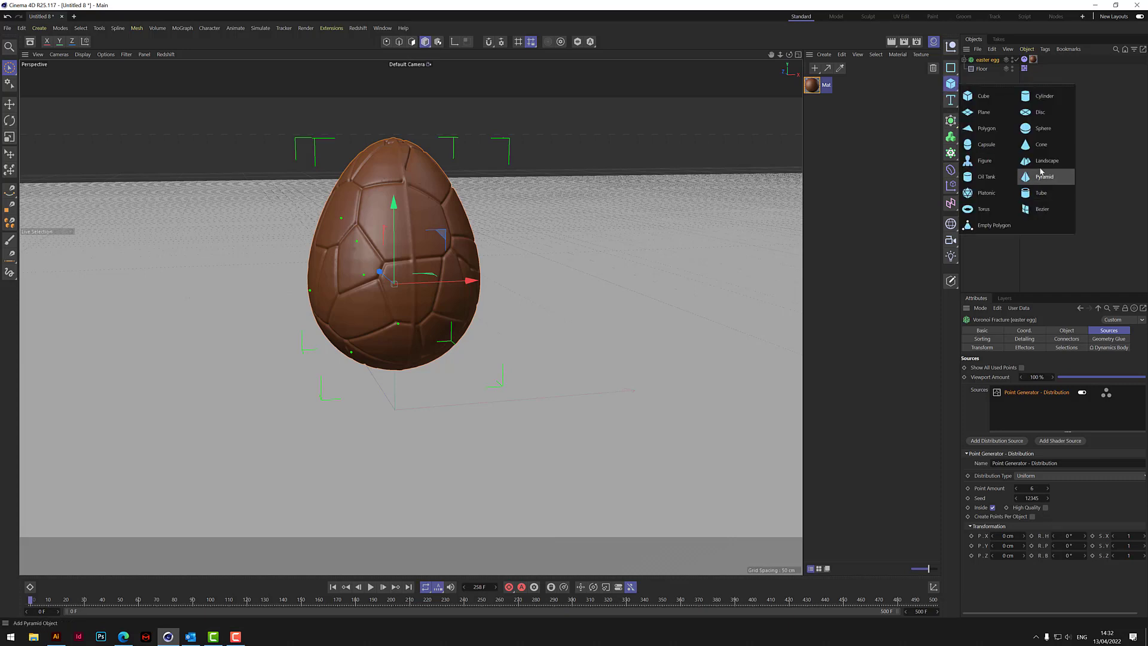
left_click(1041, 128)
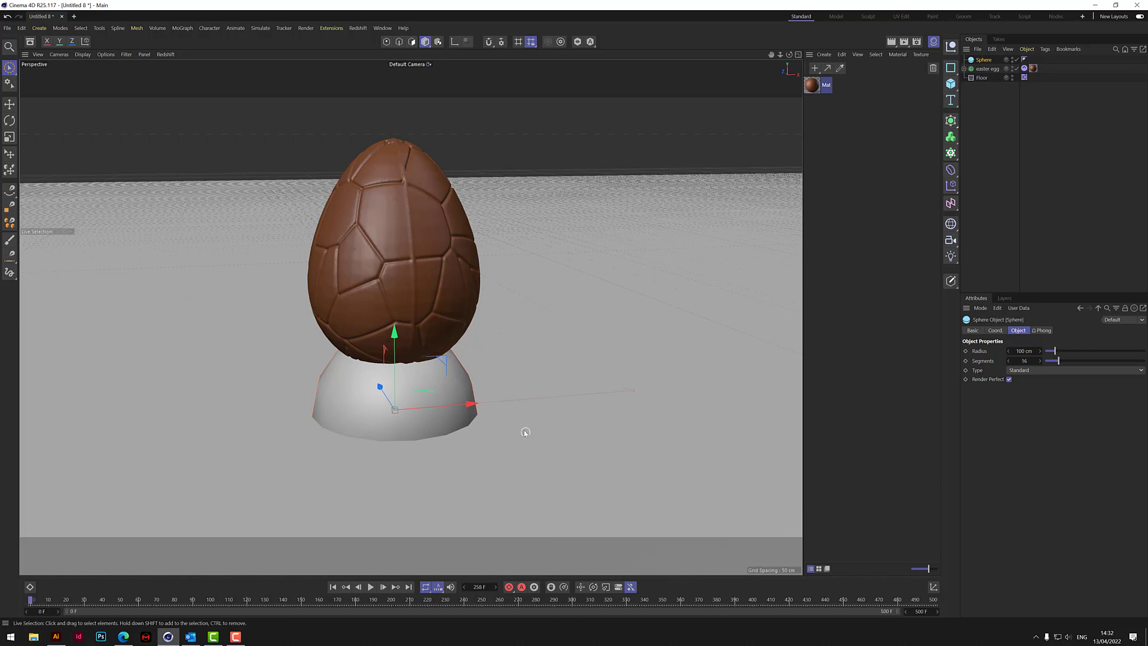
left_click_drag(472, 403, 649, 389)
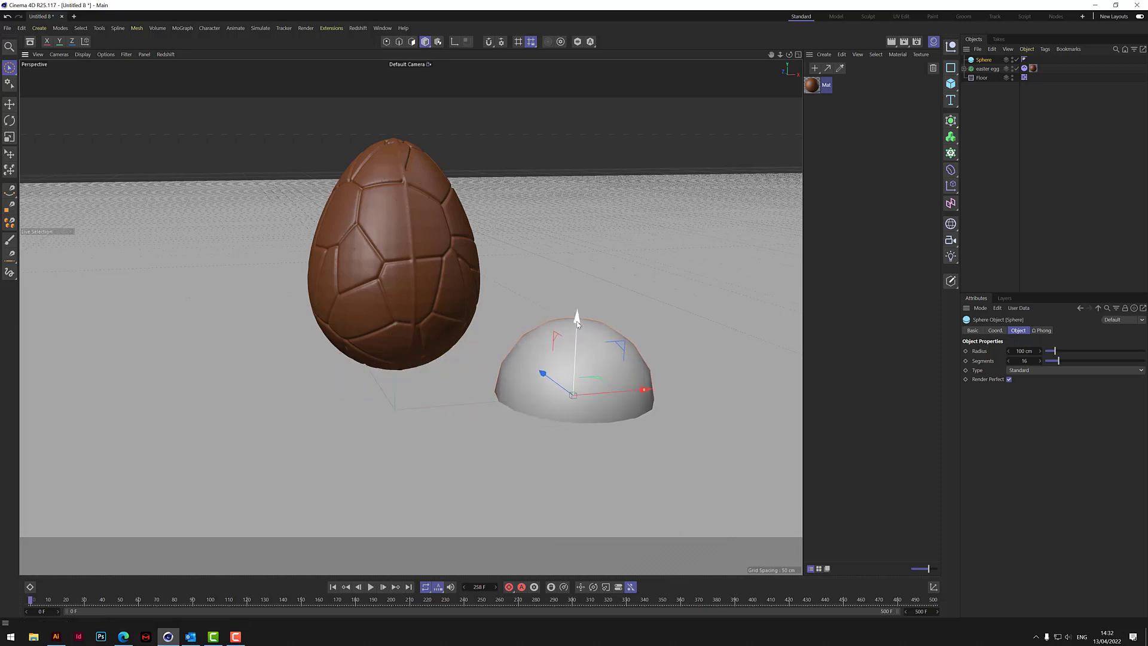
left_click_drag(577, 321, 592, 195)
Step: Set the sphere's radius to 10 cm
left_click(1023, 351)
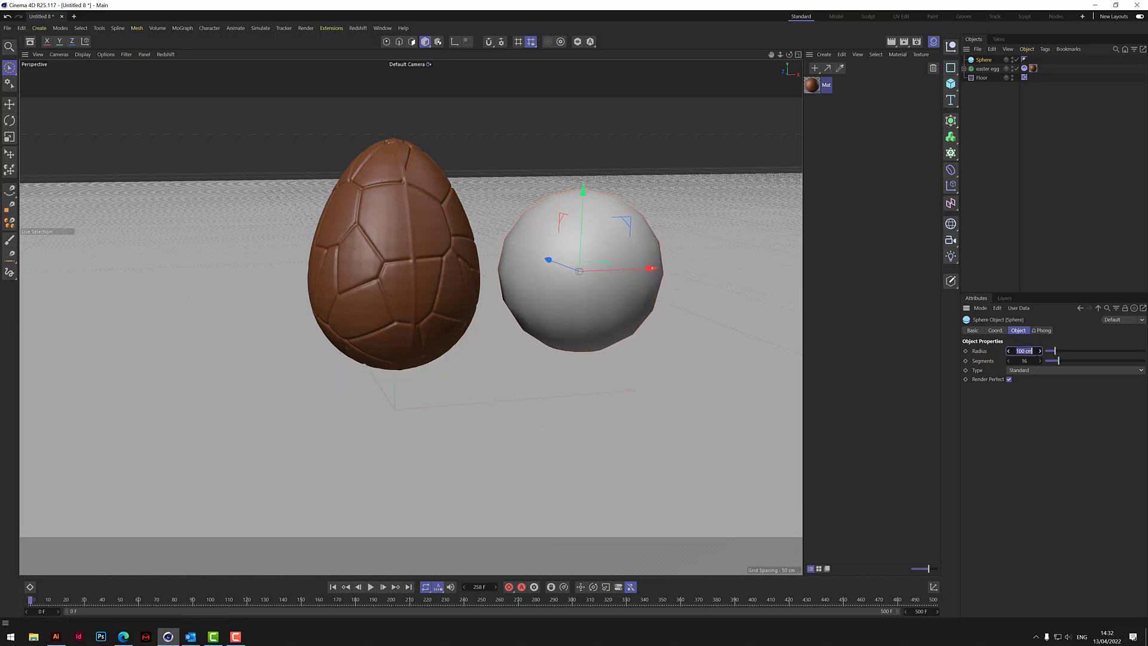
type("10")
key("Return")
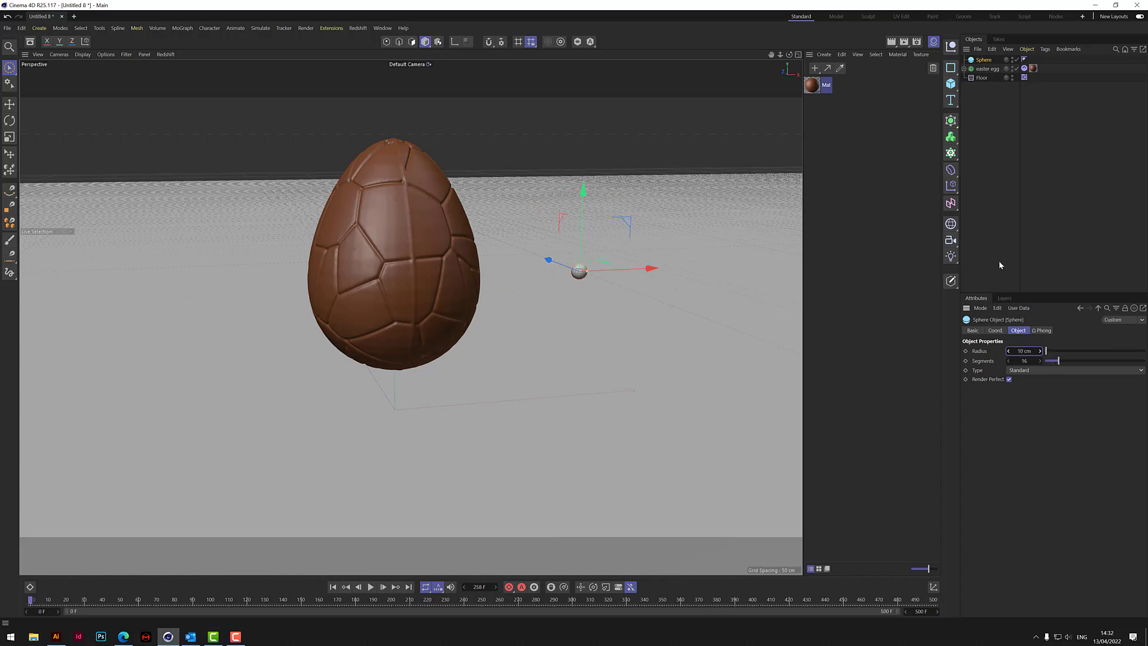
Step: Make the sphere editable and squash it vertically into a flat sweet shape, leaving nothing selected
scroll(579, 270, "up", 5)
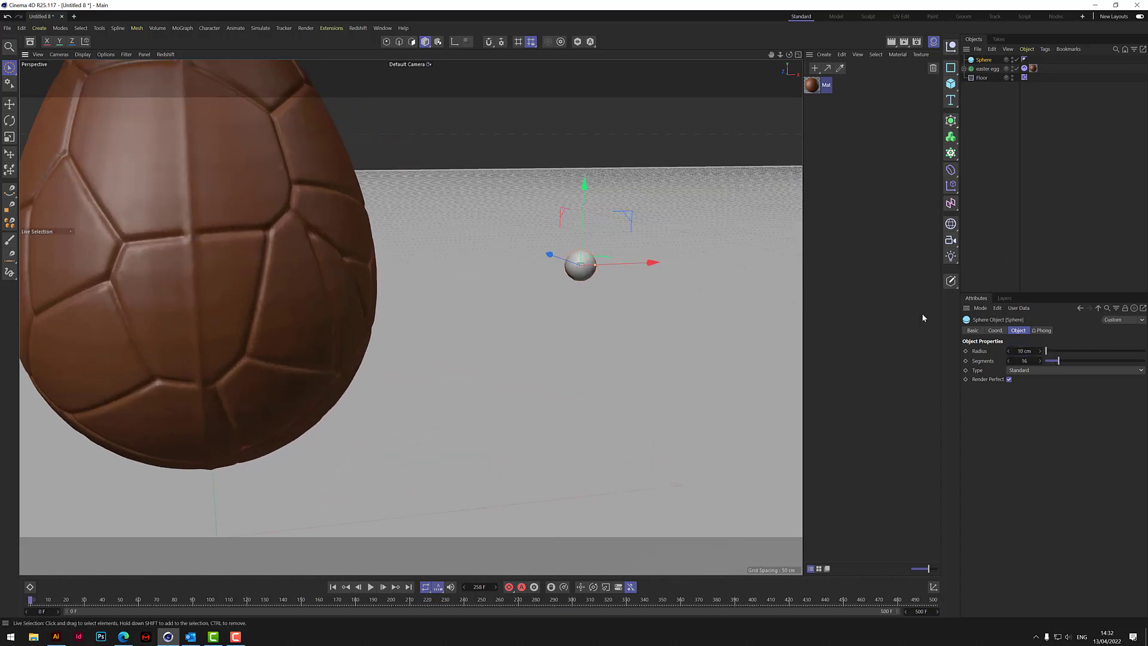
left_click(952, 282)
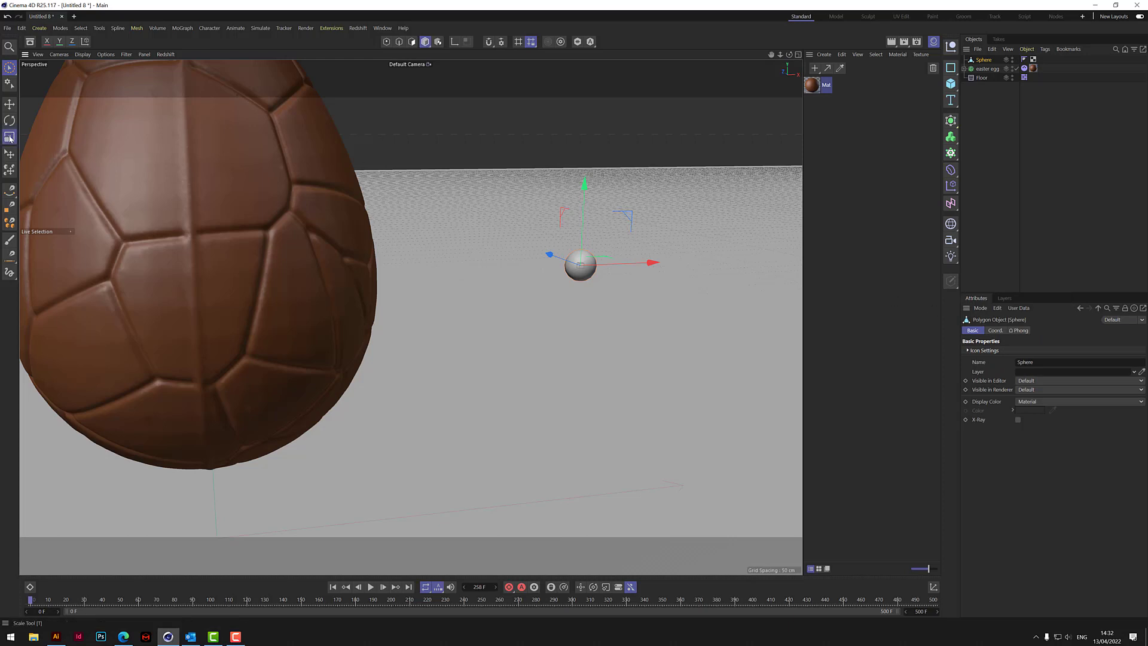
left_click(10, 139)
left_click_drag(585, 179, 591, 220)
left_click(10, 68)
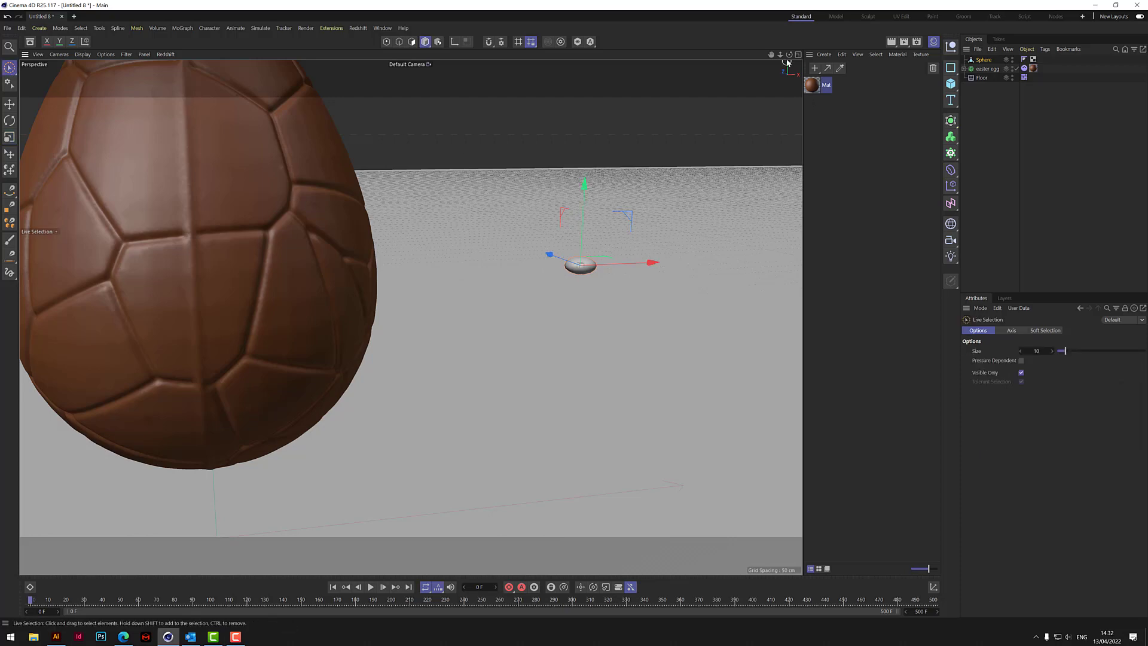
mouse_move(789, 55)
left_mouse_down()
mouse_move(771, 120)
mouse_move(788, 73)
left_mouse_up()
left_click(663, 327)
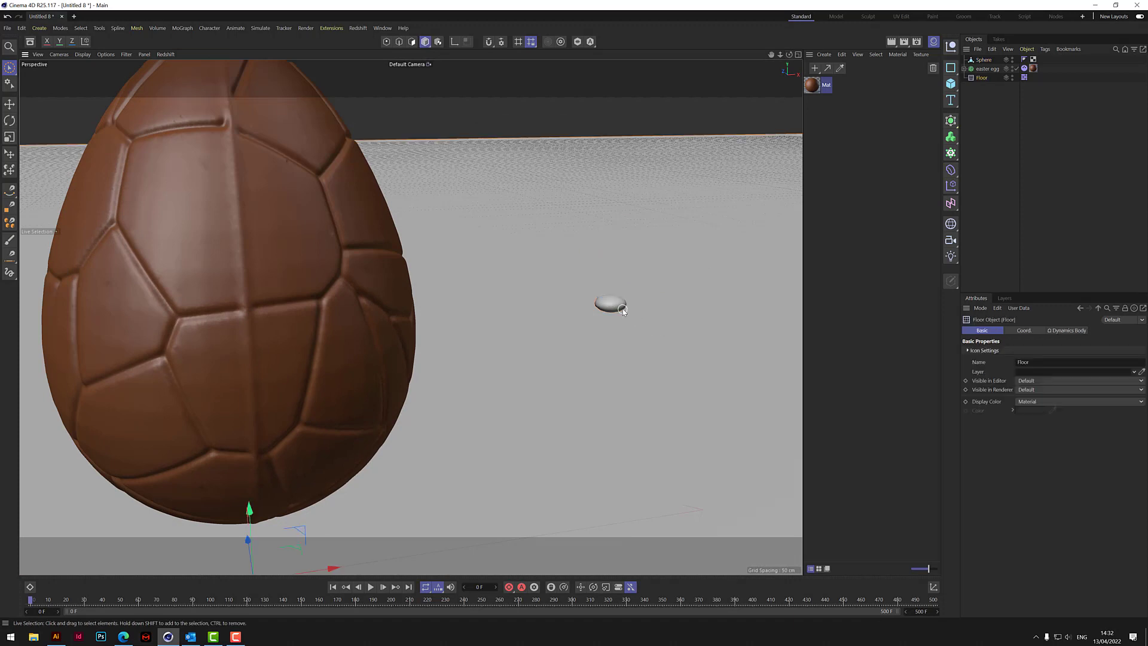
left_click(996, 84)
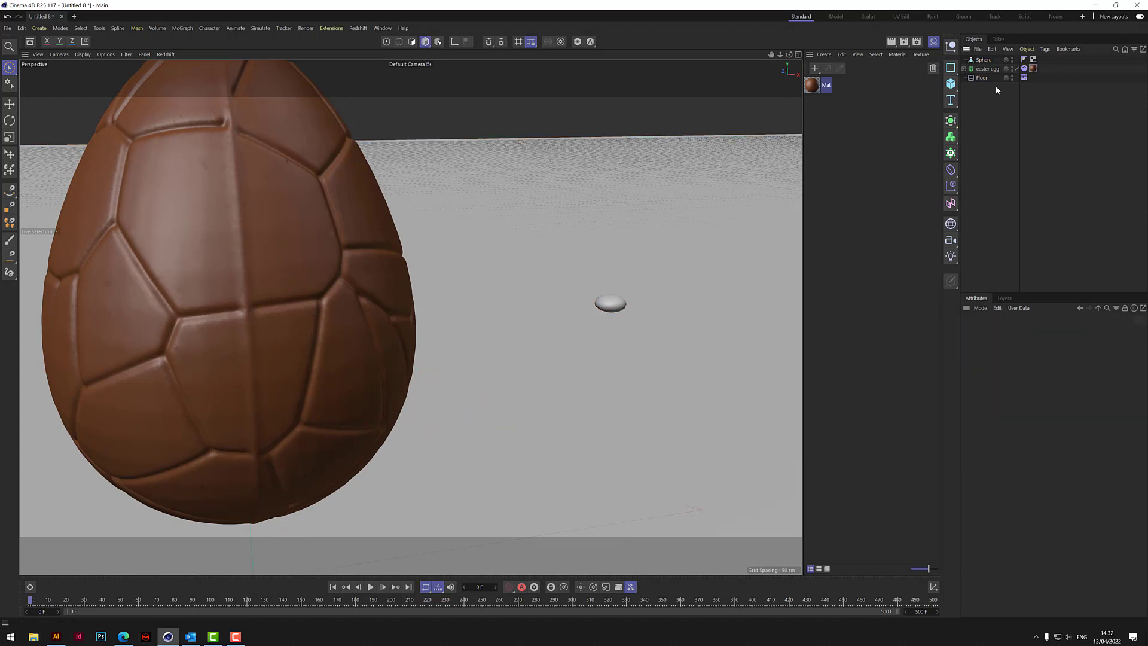
Step: Rename the flattened sphere as "clever clogg sweet"
double_click(985, 59)
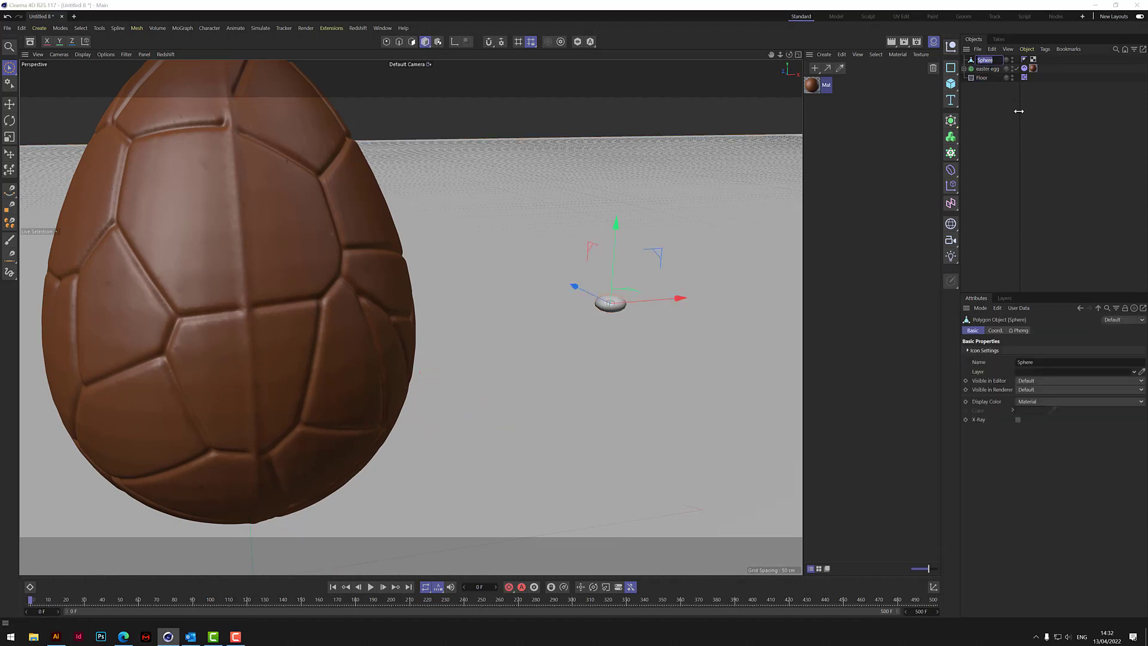
type("c")
type("lever clogg")
type(" sw")
type("eet")
key("Return")
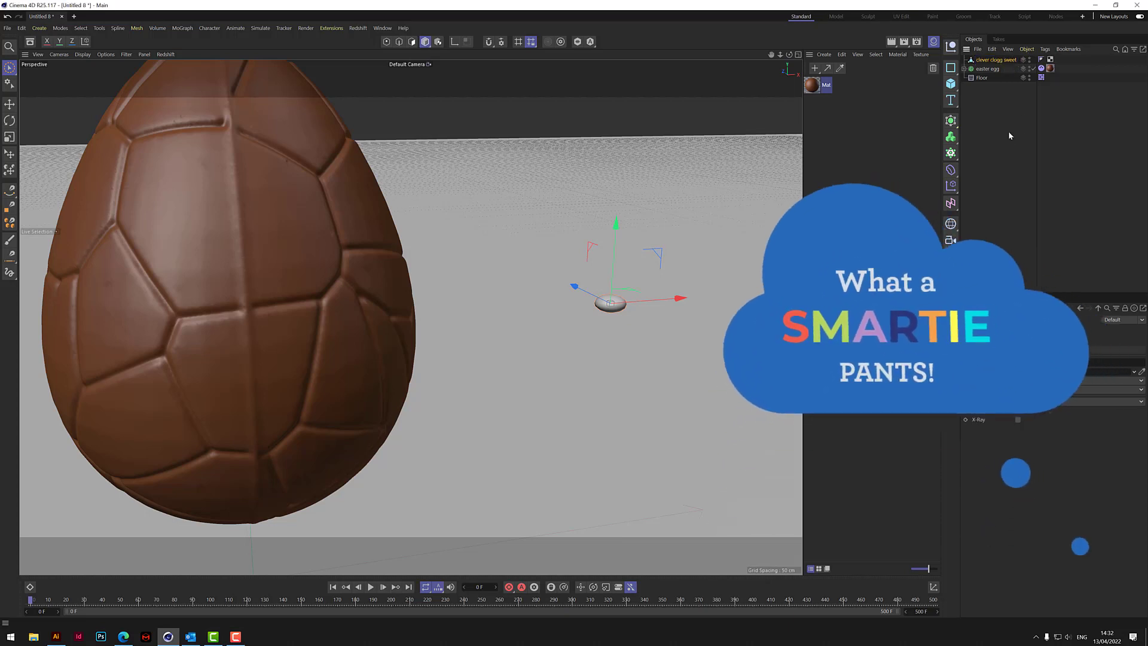
left_click(1009, 136)
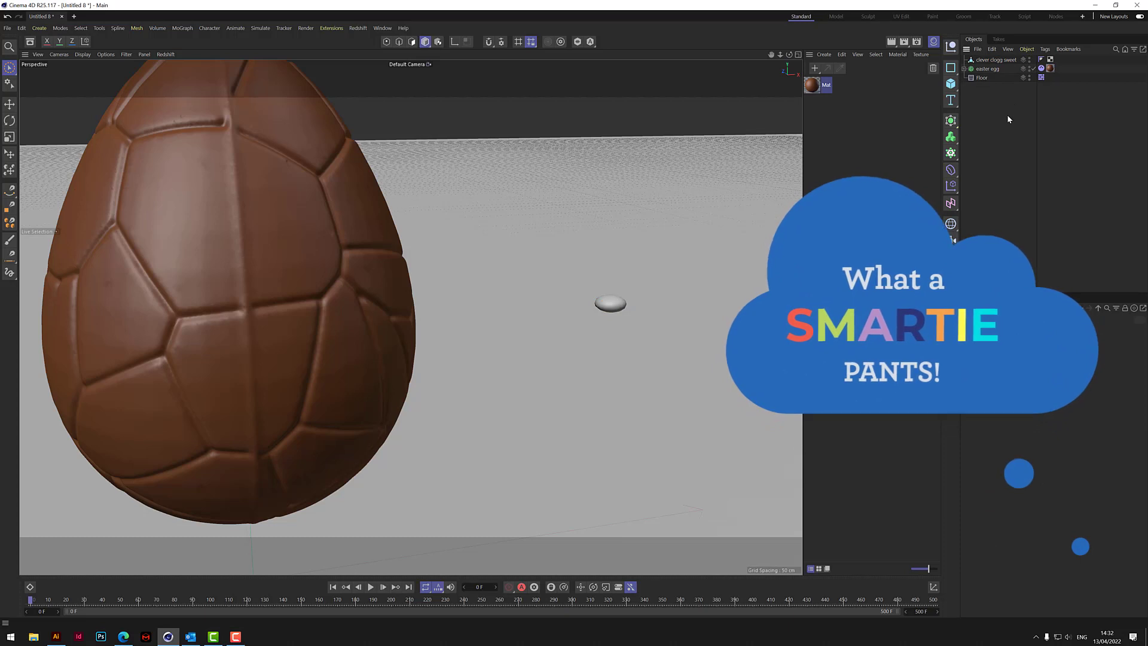
Step: Add a Cloner and make the clever clogg sweet its child
left_click_drag(780, 54, 723, 54)
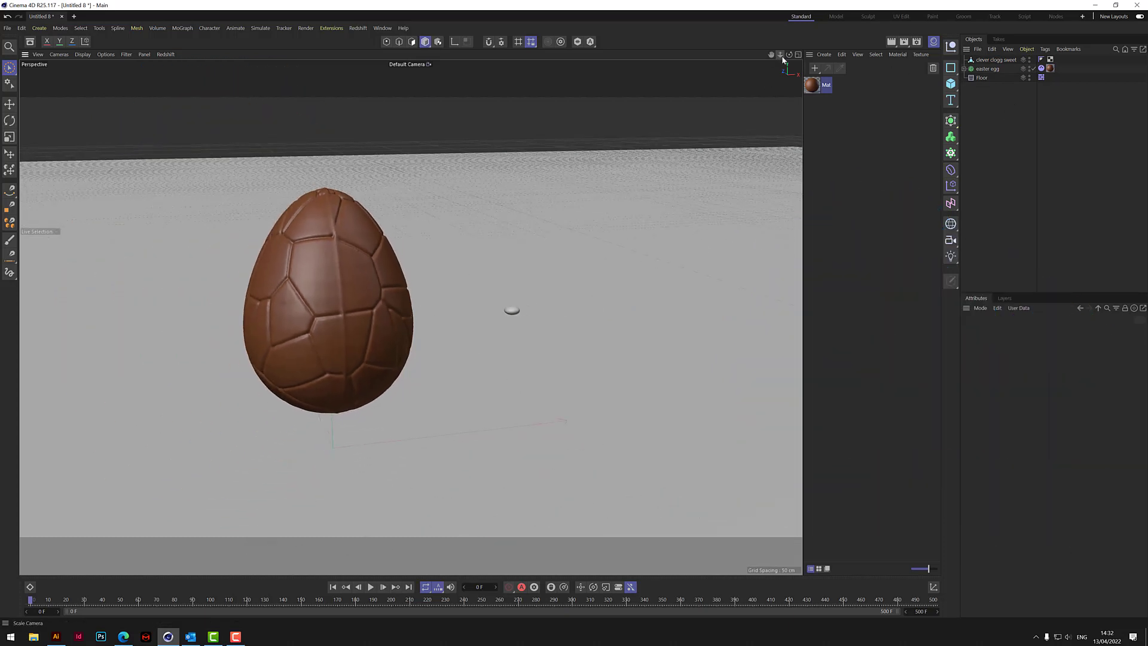
left_click(950, 152)
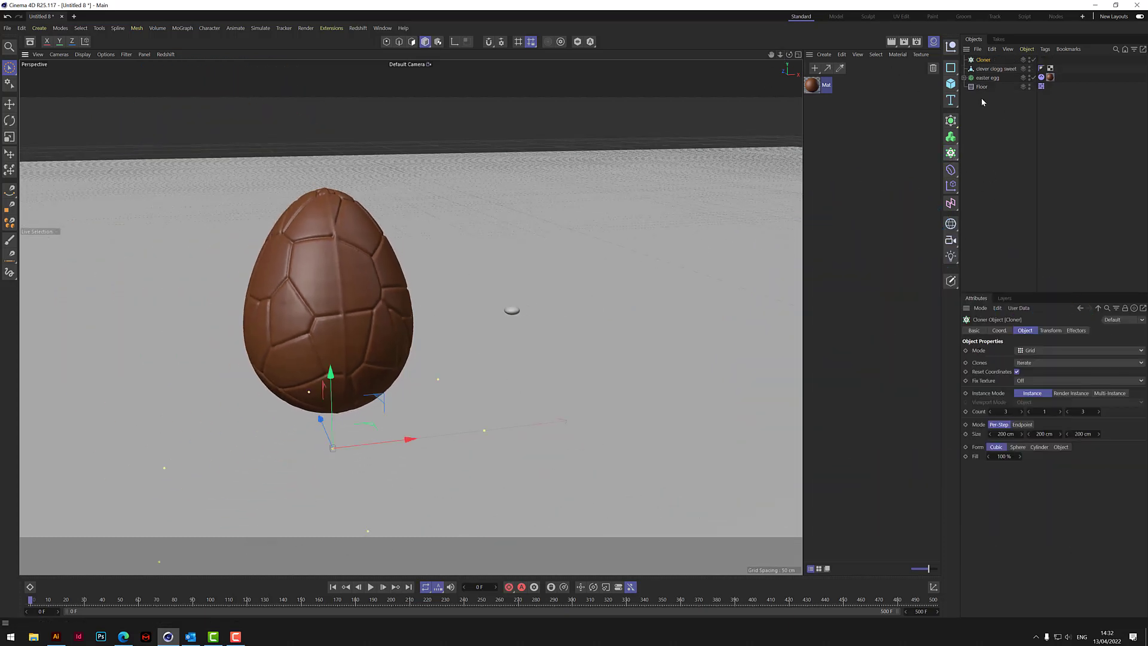
left_click_drag(1002, 69, 985, 61)
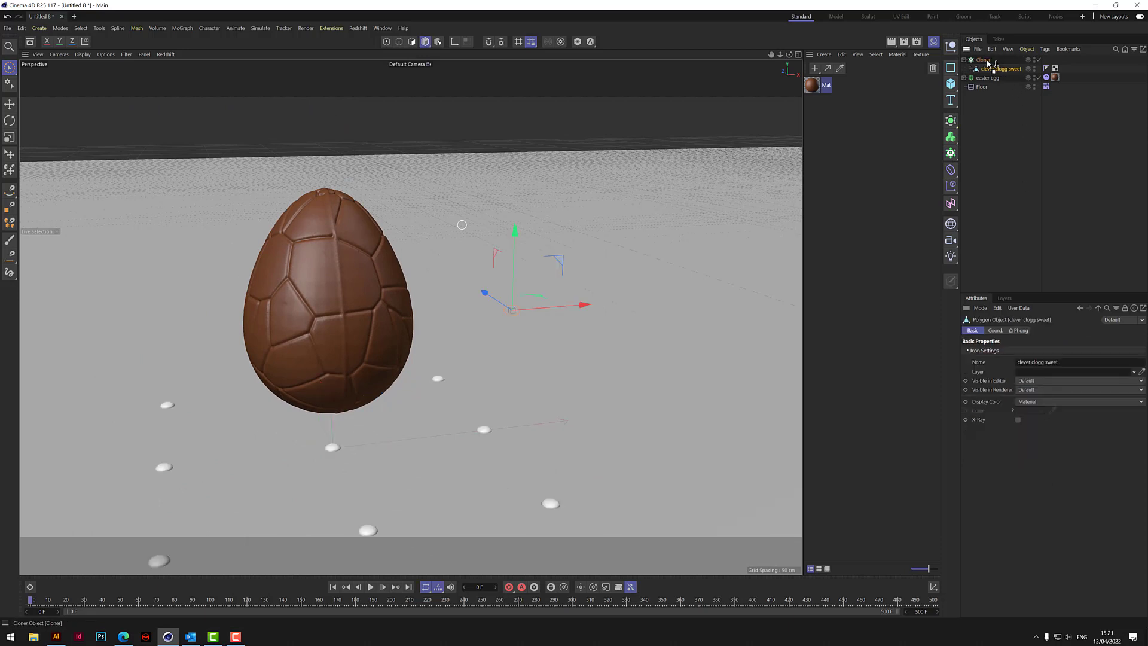
Step: Set the Cloner's grid form to Sphere and raise the cloner to the upper part of the egg
left_click(983, 60)
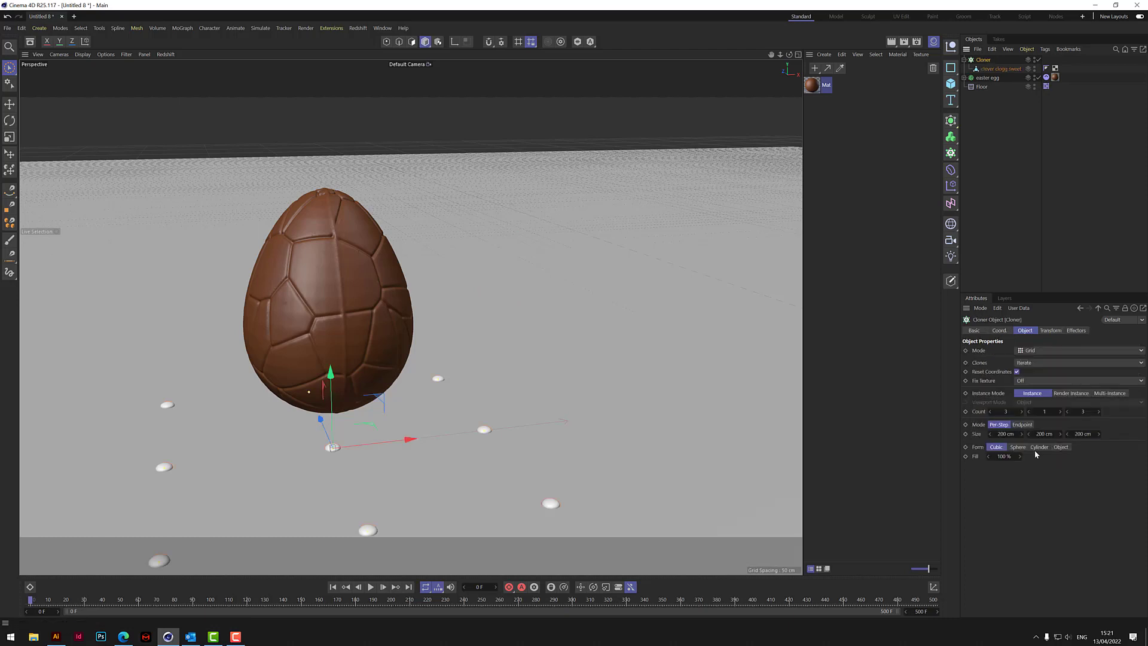
left_click(1018, 447)
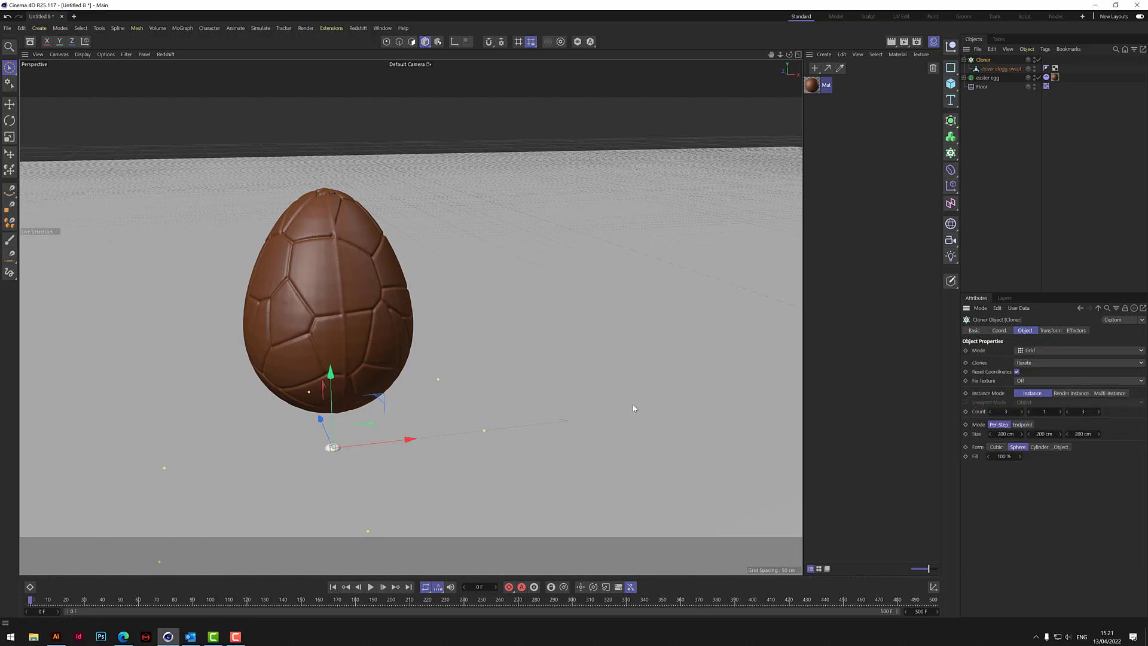
left_click_drag(330, 374, 324, 152)
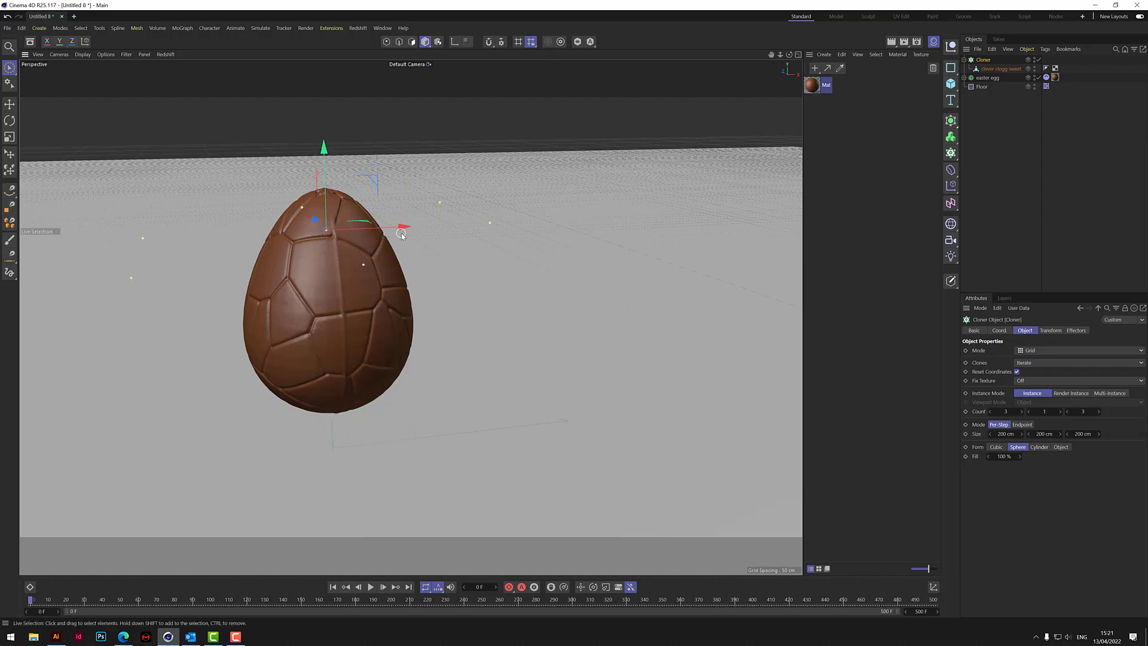
Step: Set the Cloner's grid count to 8, 6 and 7
left_click(1021, 411)
left_click(1022, 411)
left_click(1060, 411)
left_click(1059, 411)
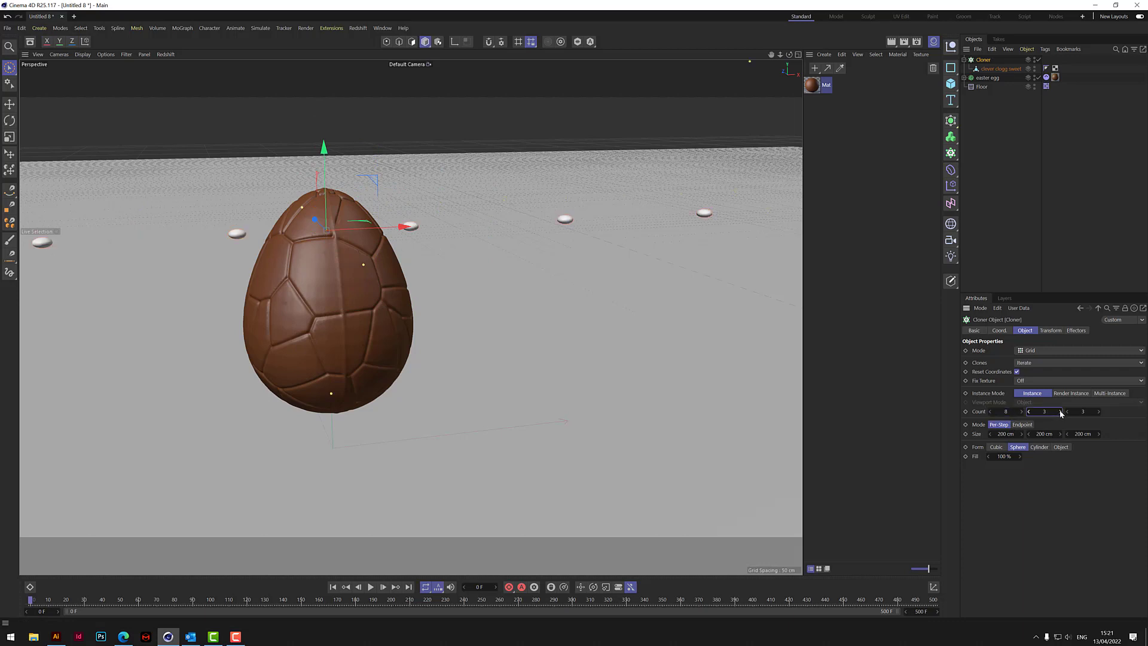
left_click(1059, 412)
left_click(1059, 412)
left_click(1060, 412)
left_click(1098, 411)
left_click(1098, 411)
left_click(1098, 411)
left_click(1098, 412)
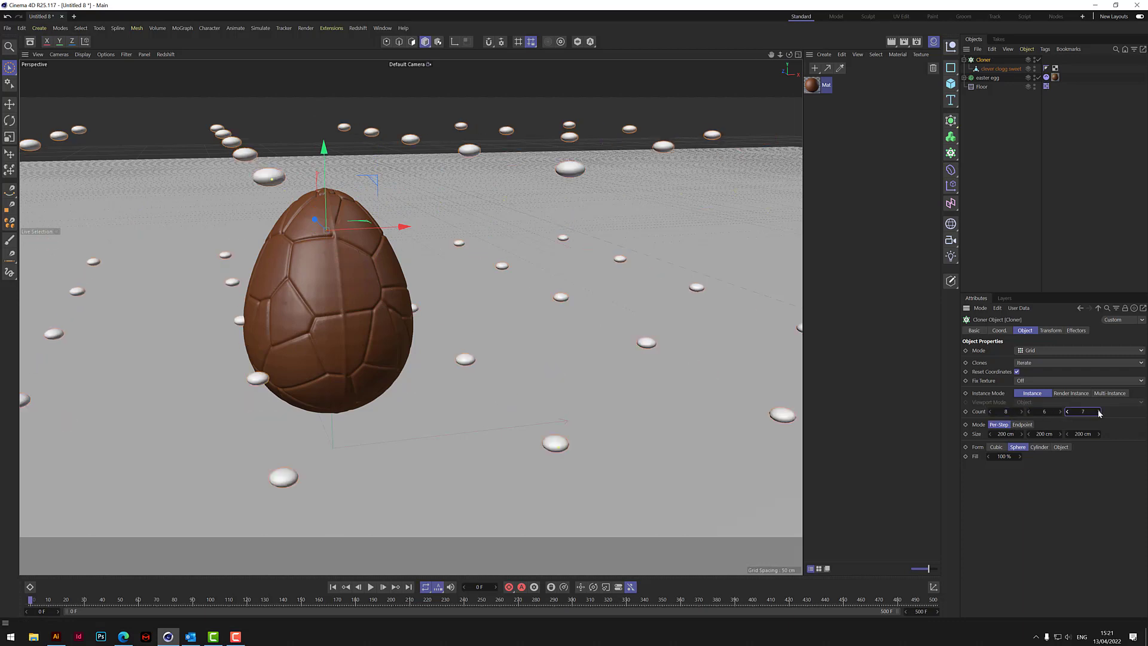
Step: Set the Cloner's per-step size to 20 cm in all three directions
double_click(1009, 434)
type("20")
left_click(1050, 434)
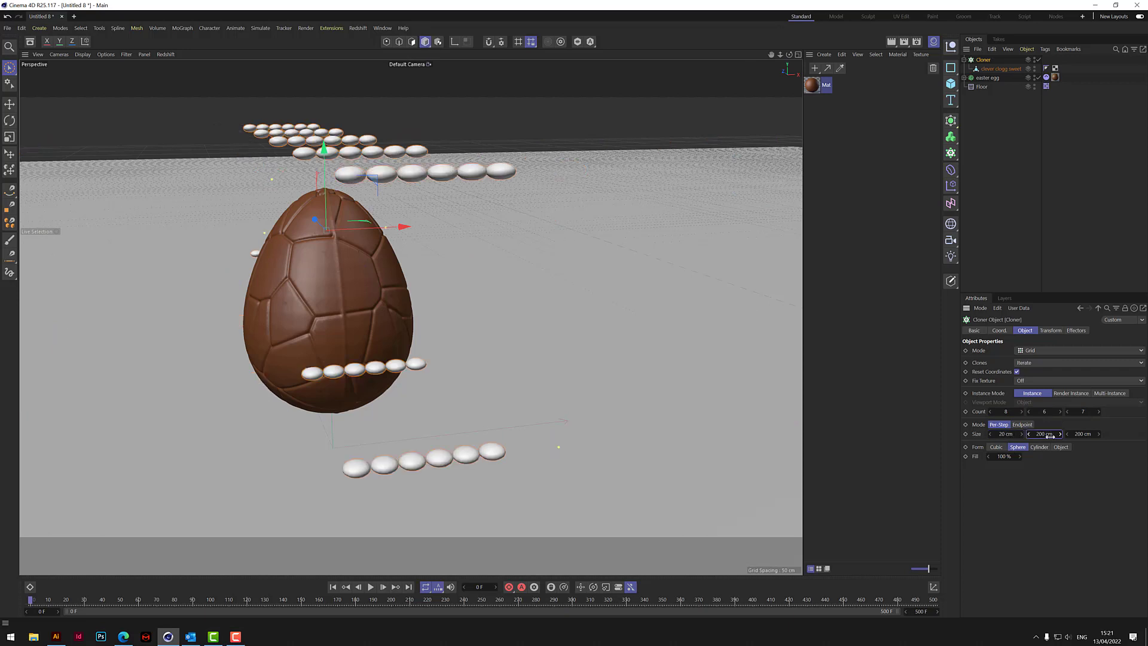
double_click(1047, 434)
type("20")
double_click(1082, 434)
type("2")
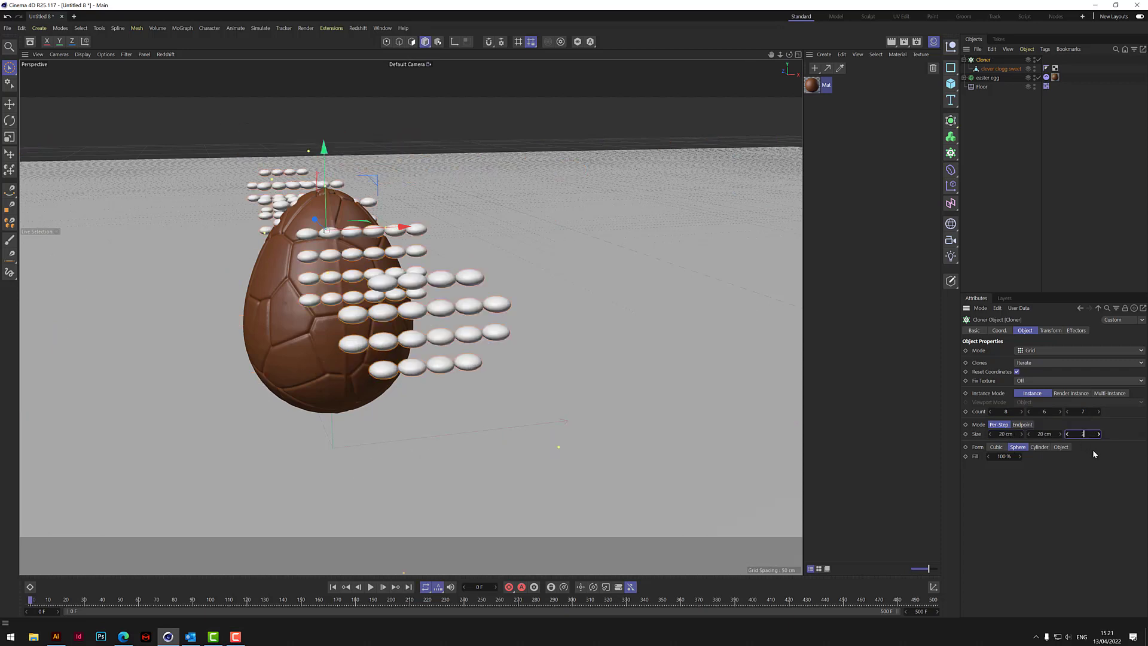
type("0")
key("Return")
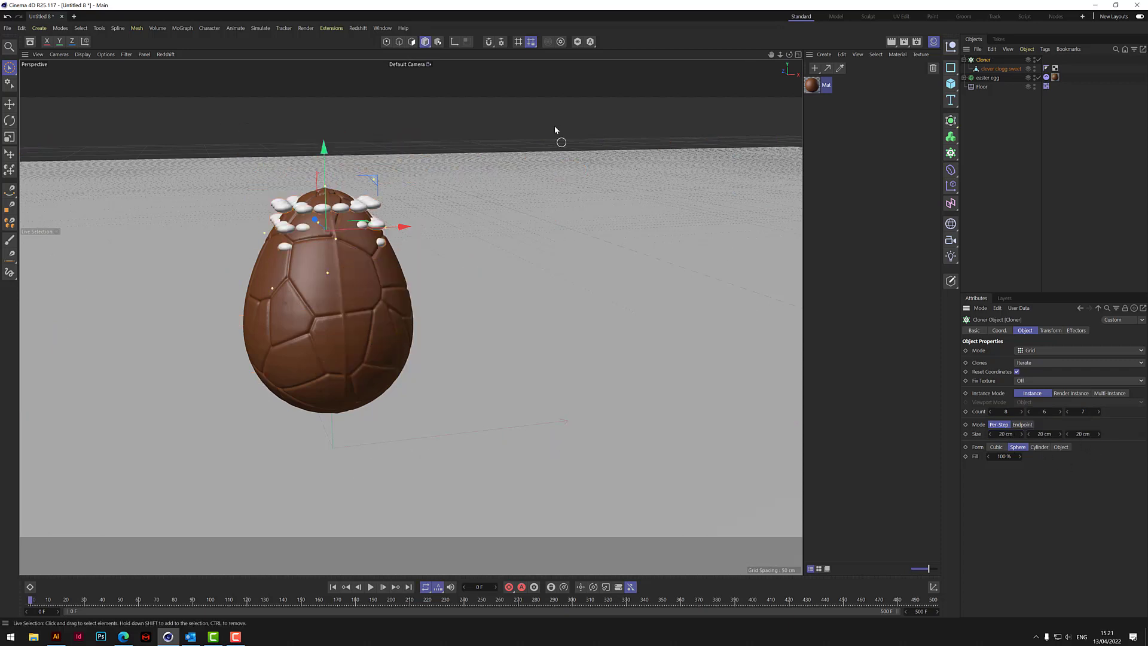
Step: Raise the cloner so the cluster of sweets sits over the top of the egg, checking it from above
left_click_drag(407, 281, 411, 330, "alt")
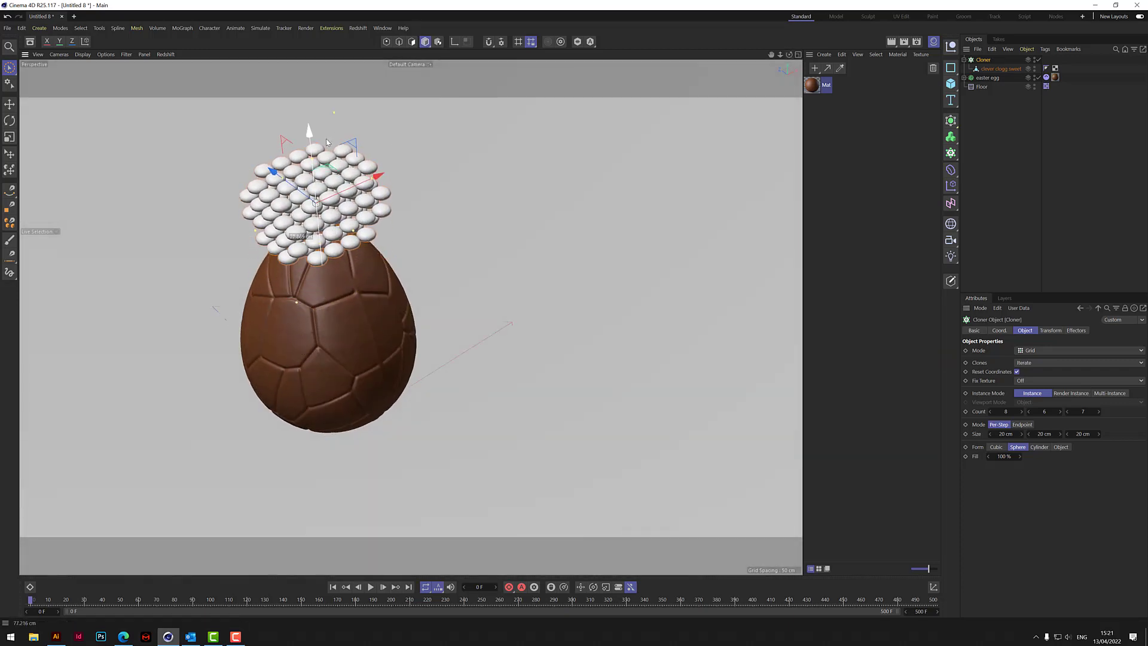
scroll(324, 208, "up", 5)
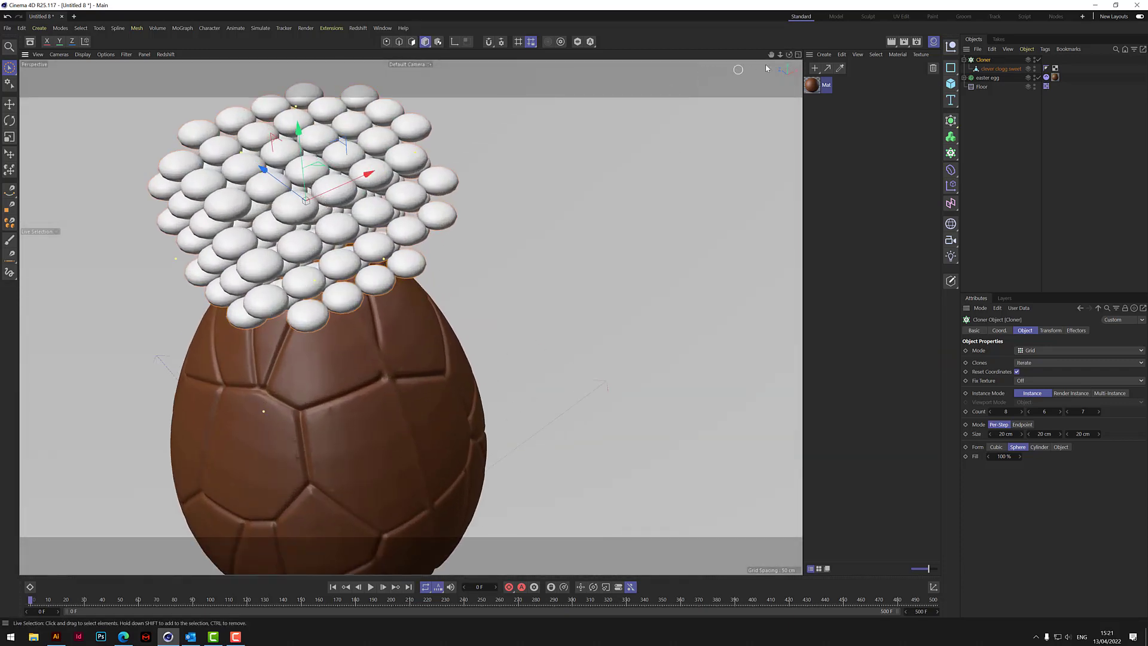
left_click_drag(325, 207, 410, 316, "alt")
left_click_drag(780, 55, 717, 55)
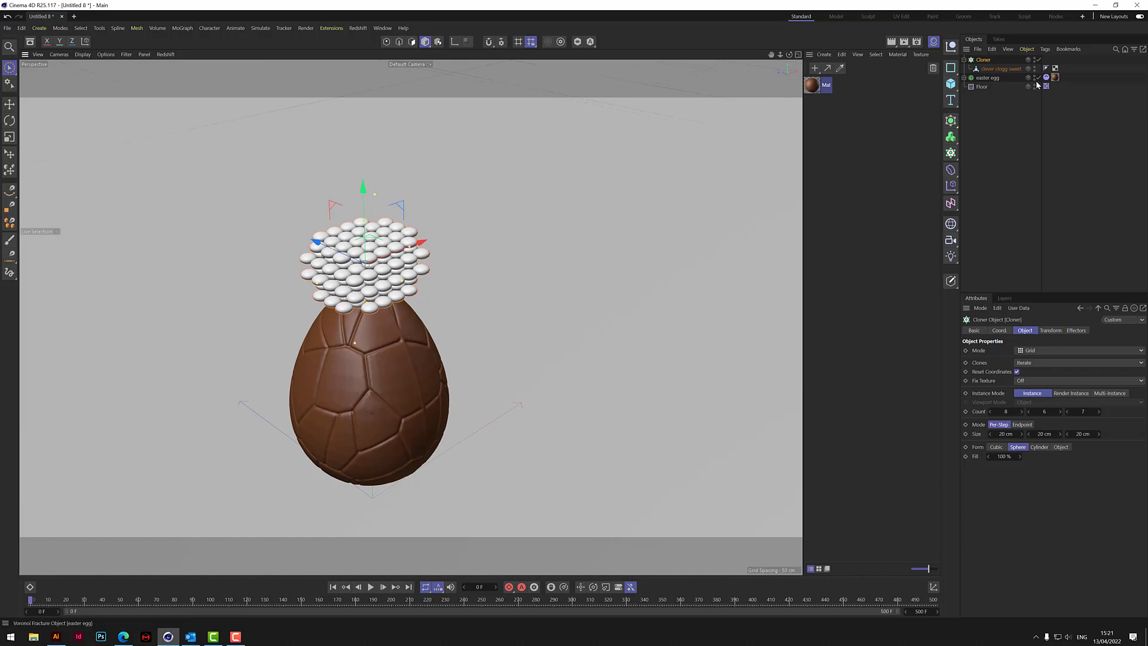
Step: Add a Rigid Body simulation tag to the Cloner
right_click(984, 63)
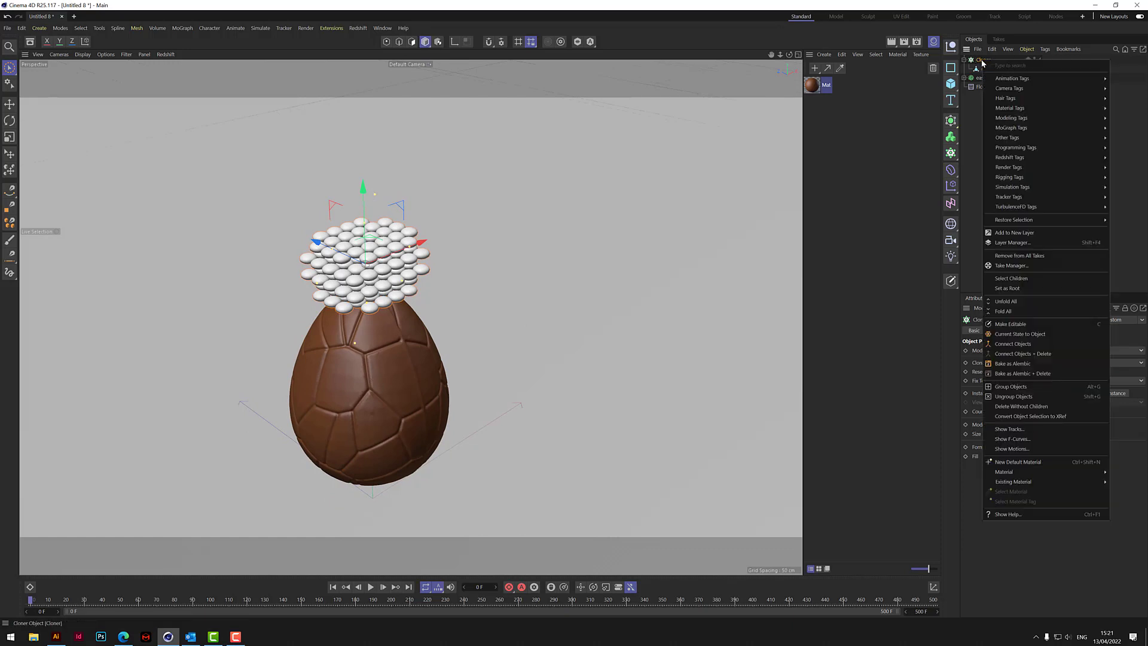
mouse_move(1035, 192)
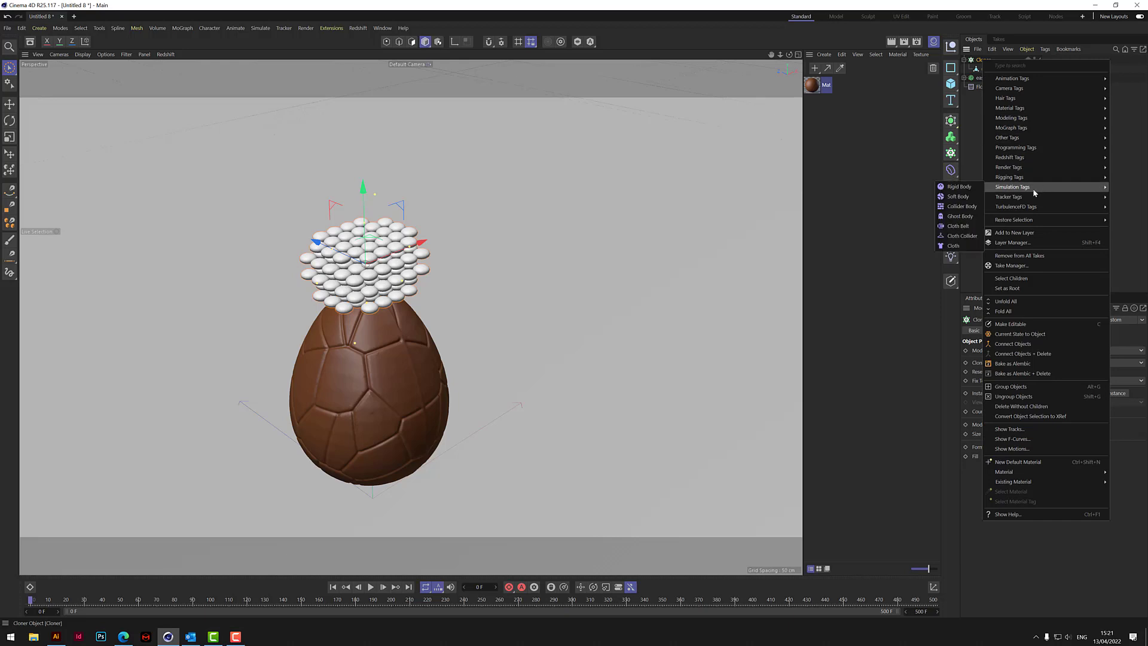
left_click(958, 186)
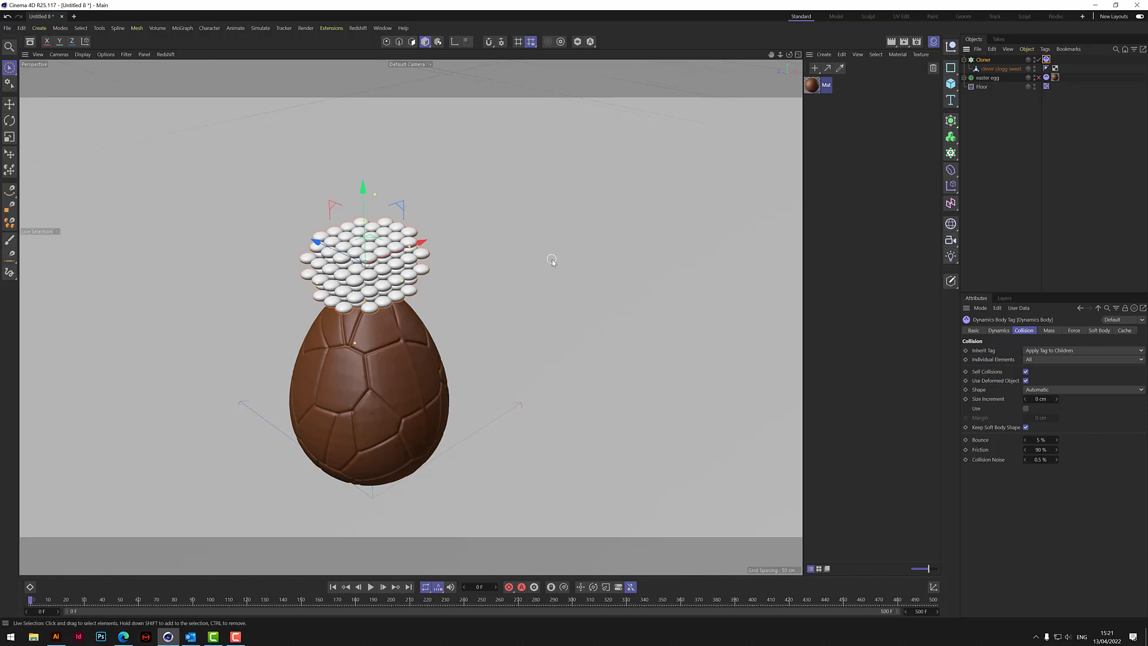
Step: Play the simulation of the falling sweets, return to the first frame, and raise the cloner slightly
left_click(370, 587)
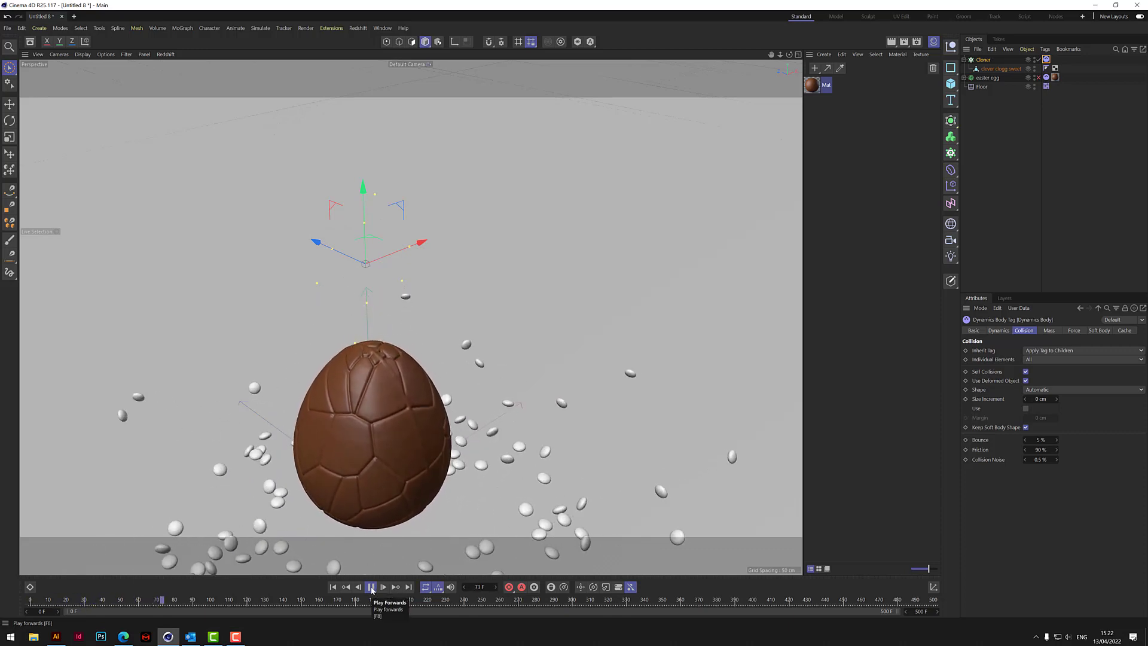
left_click(371, 588)
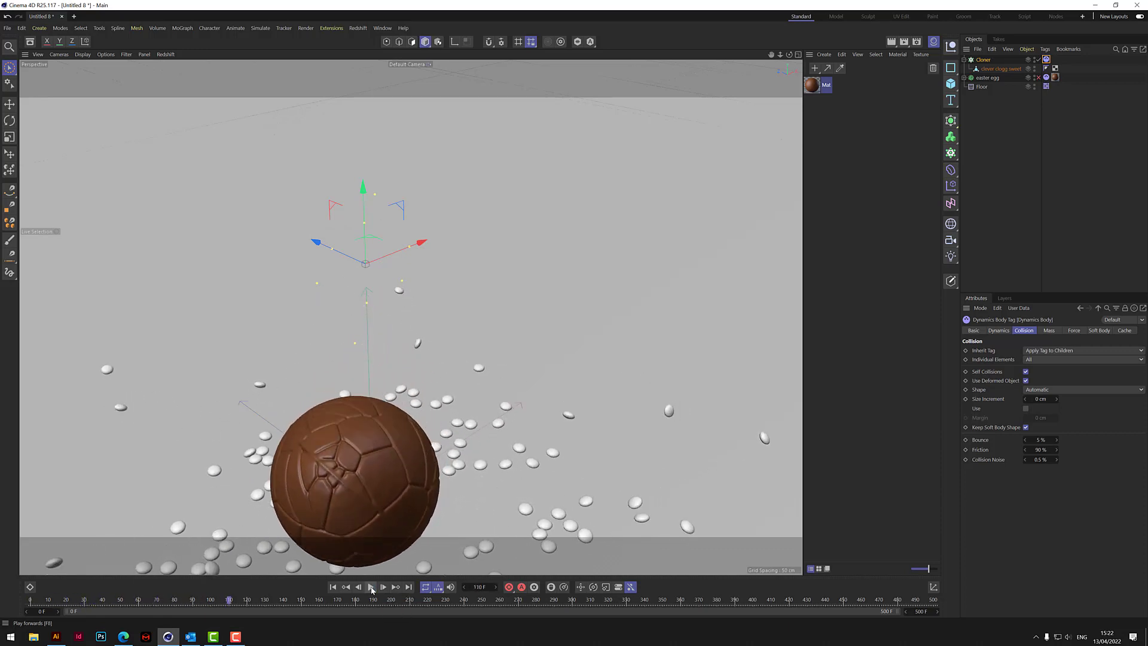
left_click(333, 587)
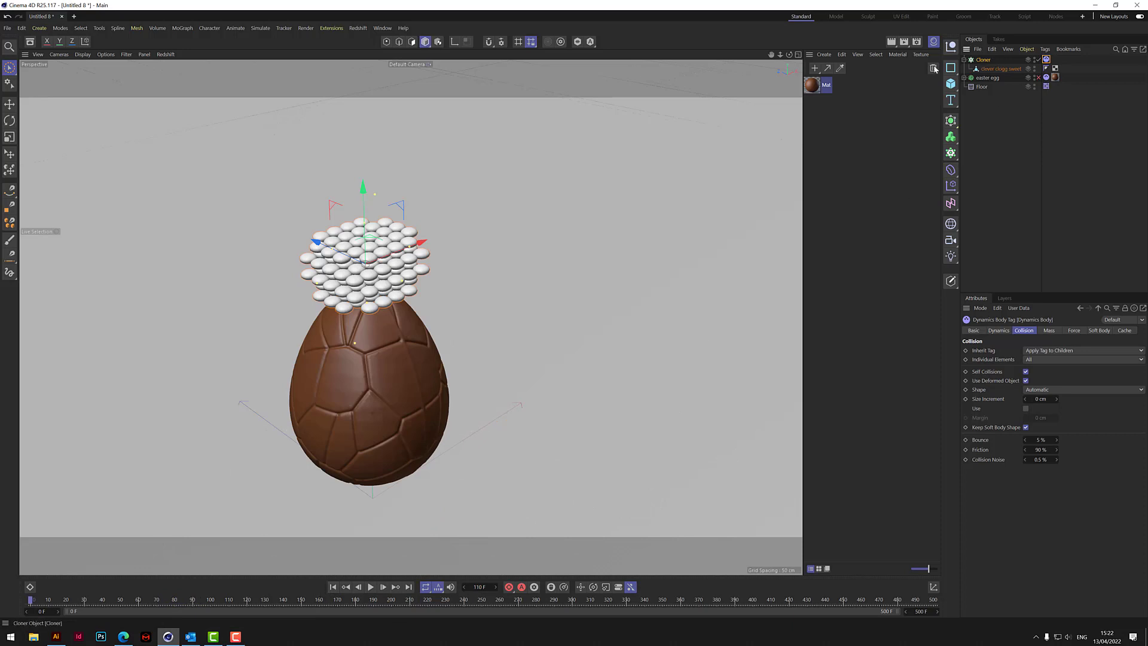
mouse_move(371, 193)
left_mouse_down()
mouse_move(377, 248)
mouse_move(375, 178)
left_mouse_up()
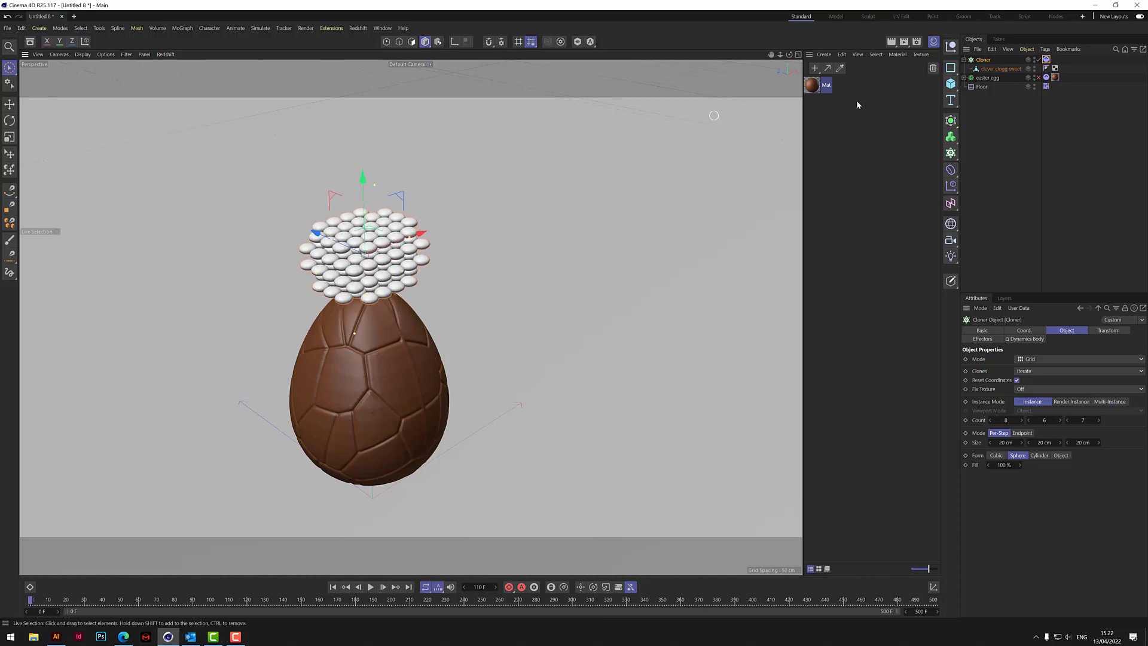
Step: Create a new material and set its colour to orange with hue 34°, saturation 99% and value 100%
left_click(815, 68)
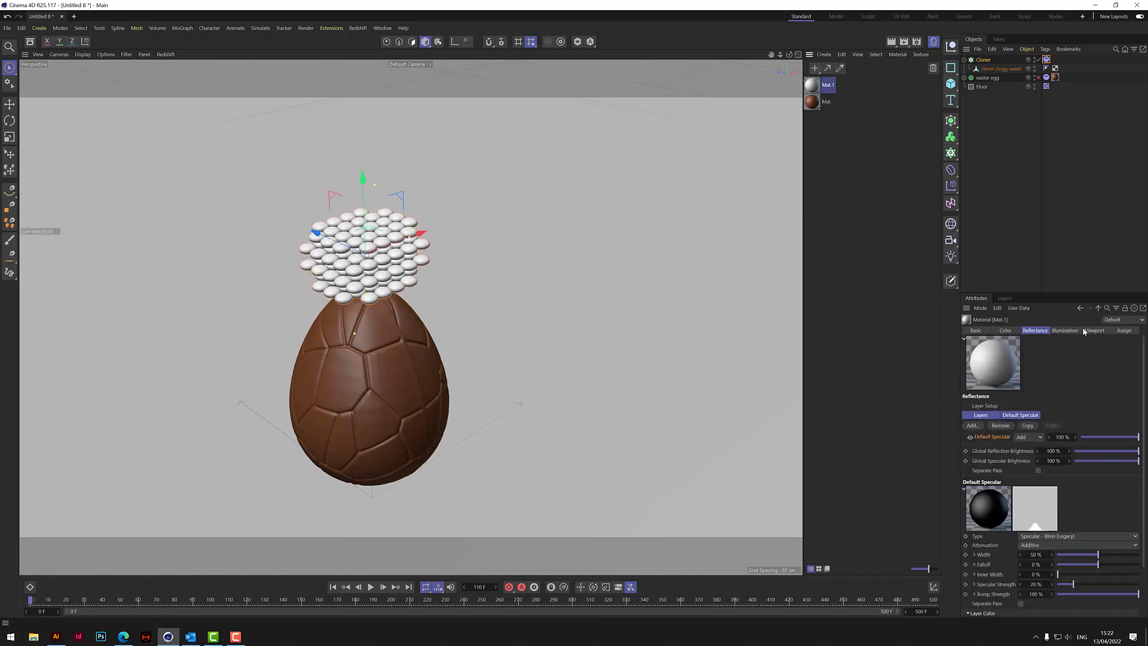
left_click(1007, 331)
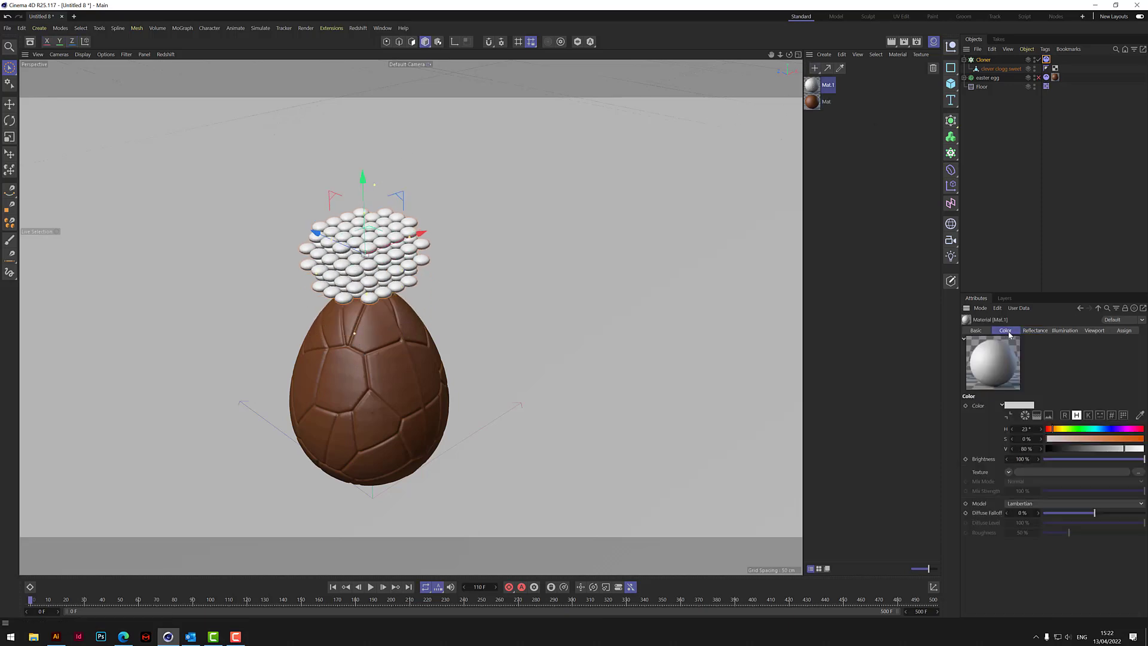
left_click(1058, 429)
left_click(1134, 439)
left_click(1142, 448)
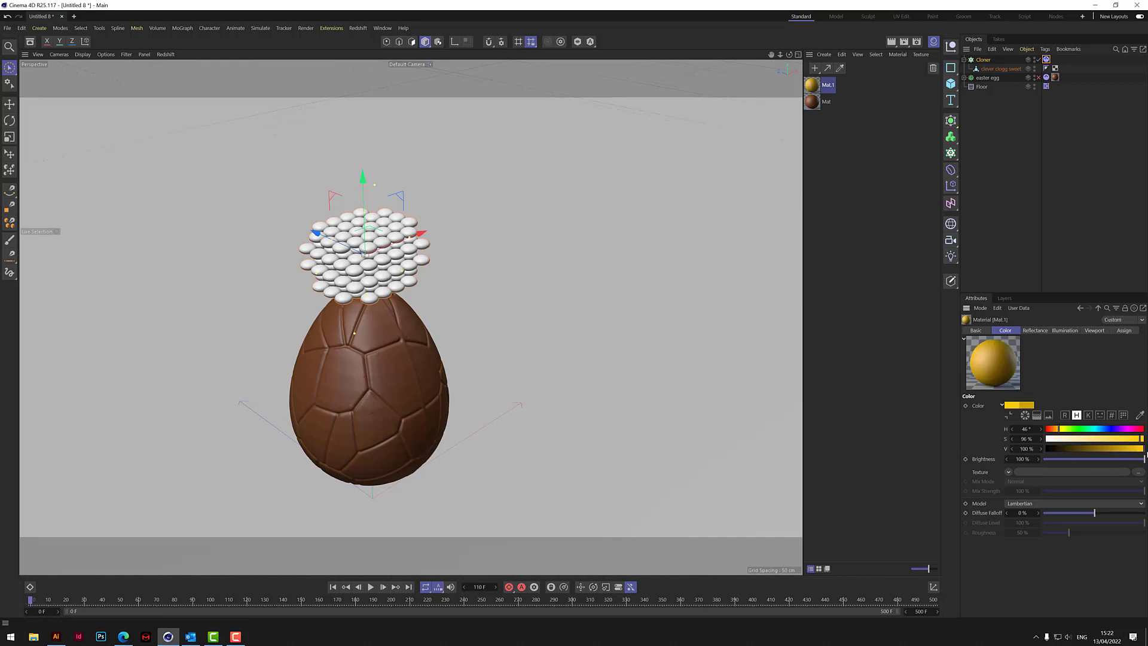
left_click(1056, 432)
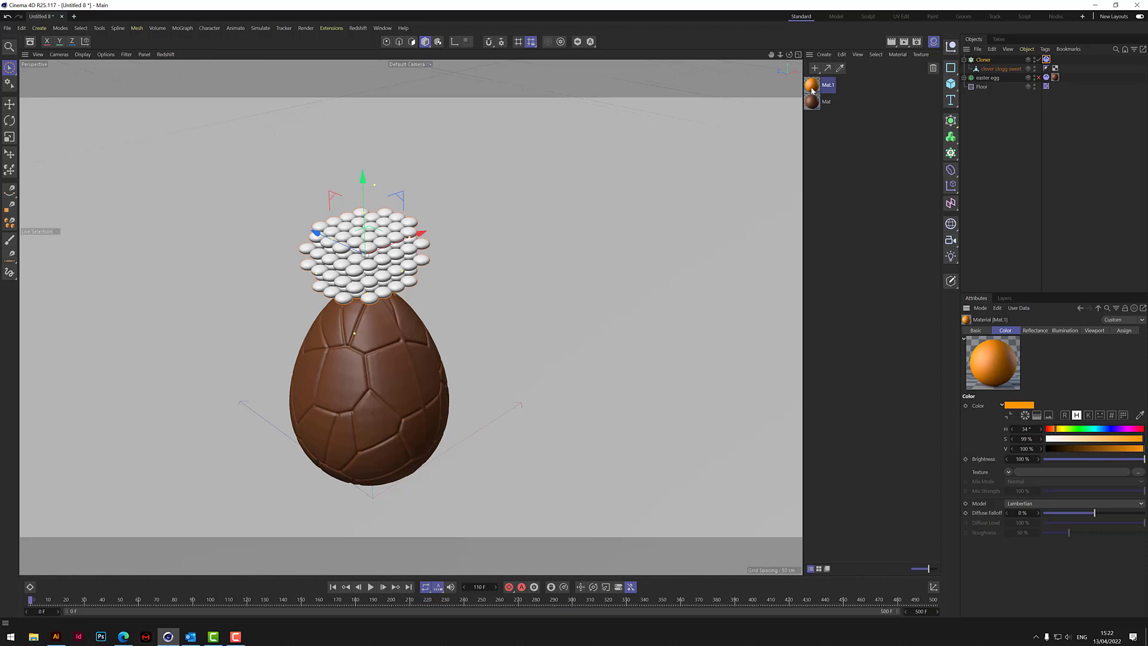
Step: Create a new material and set its colour to blue with hue 228°, saturation 85% and value 80%
left_click(816, 69)
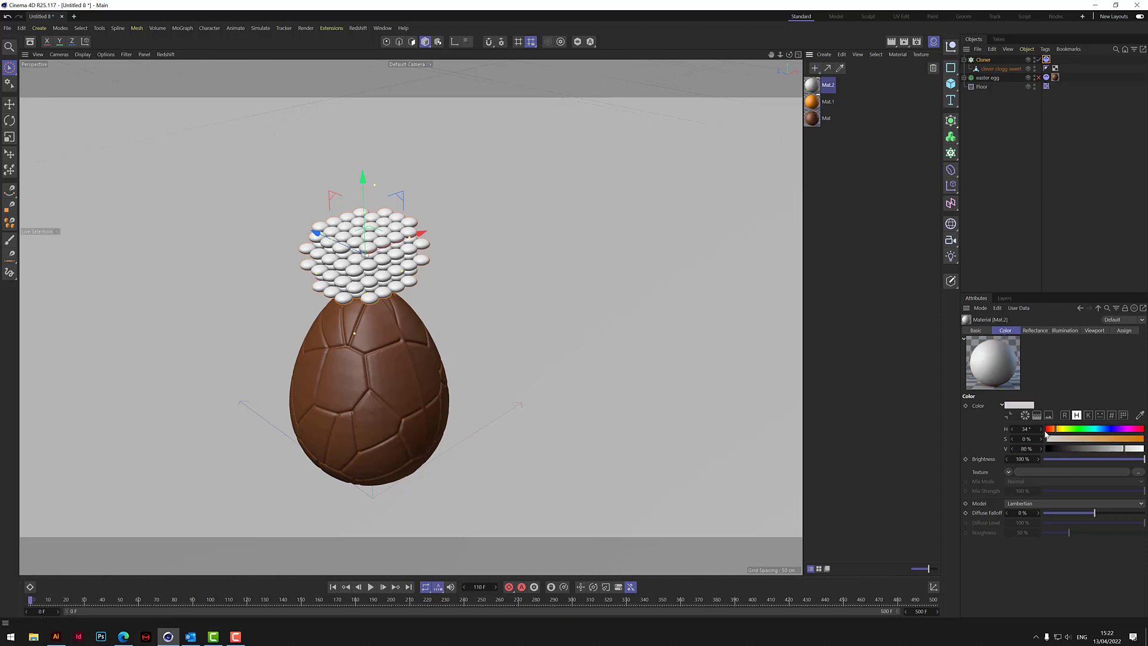
left_click(1115, 430)
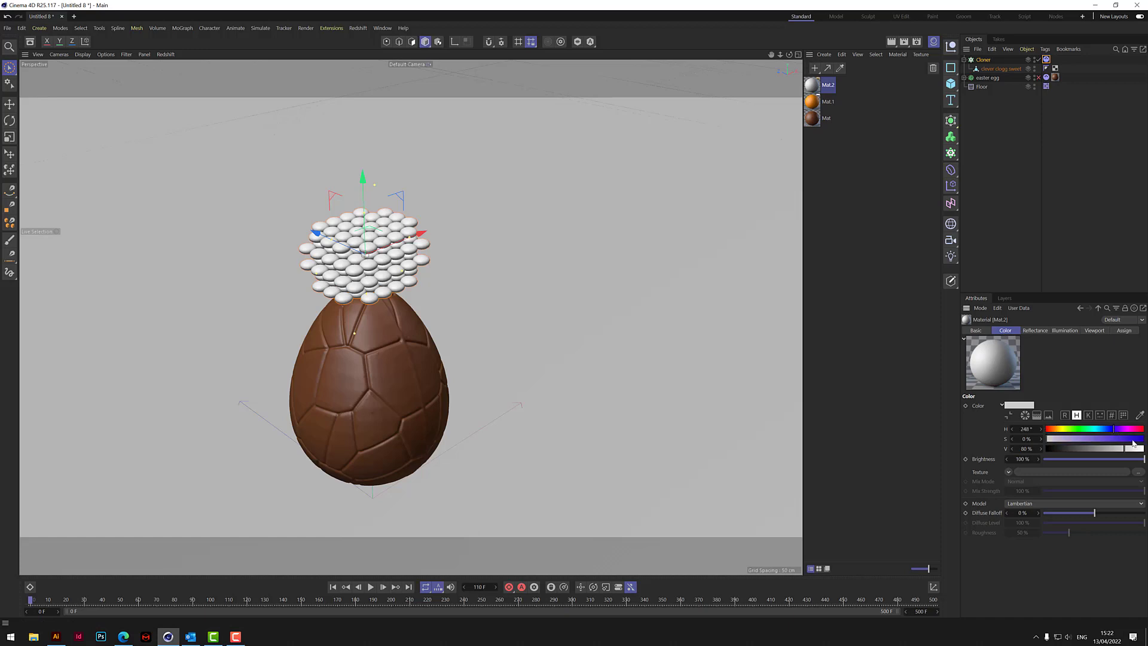
left_click_drag(1134, 442, 1141, 445)
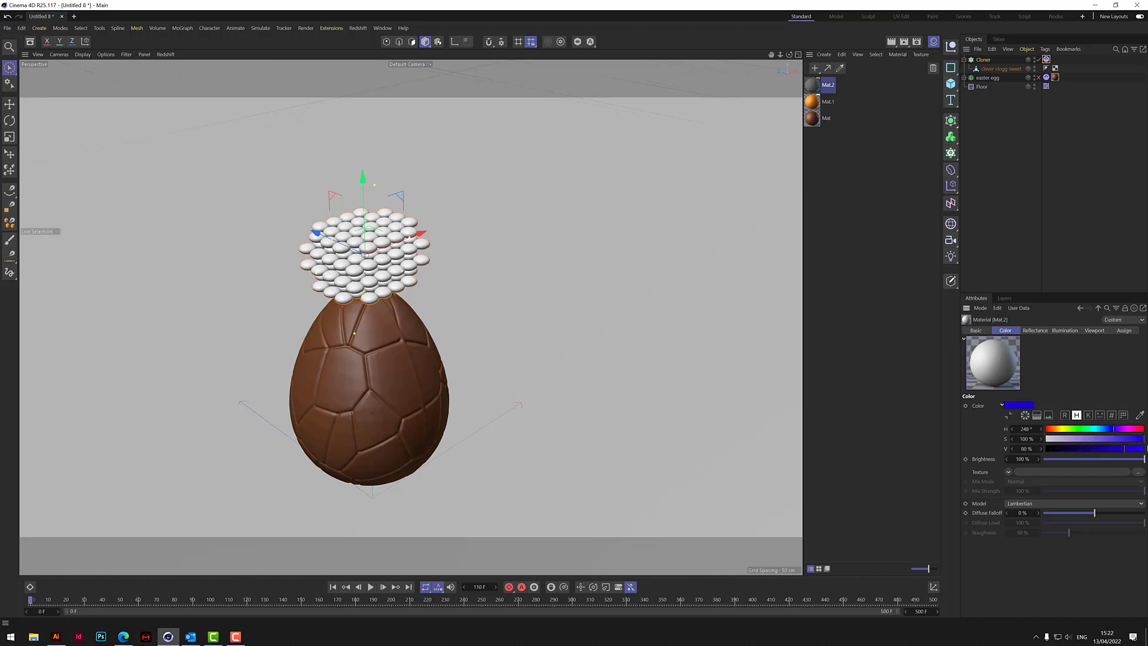
left_click(1130, 440)
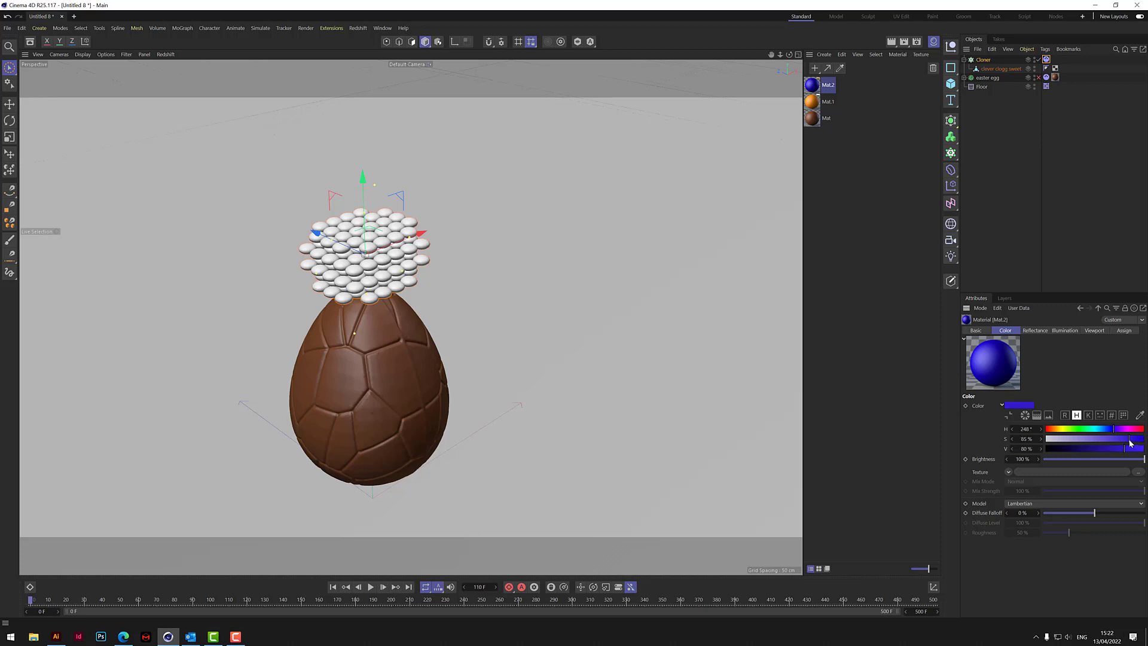
left_click(1108, 429)
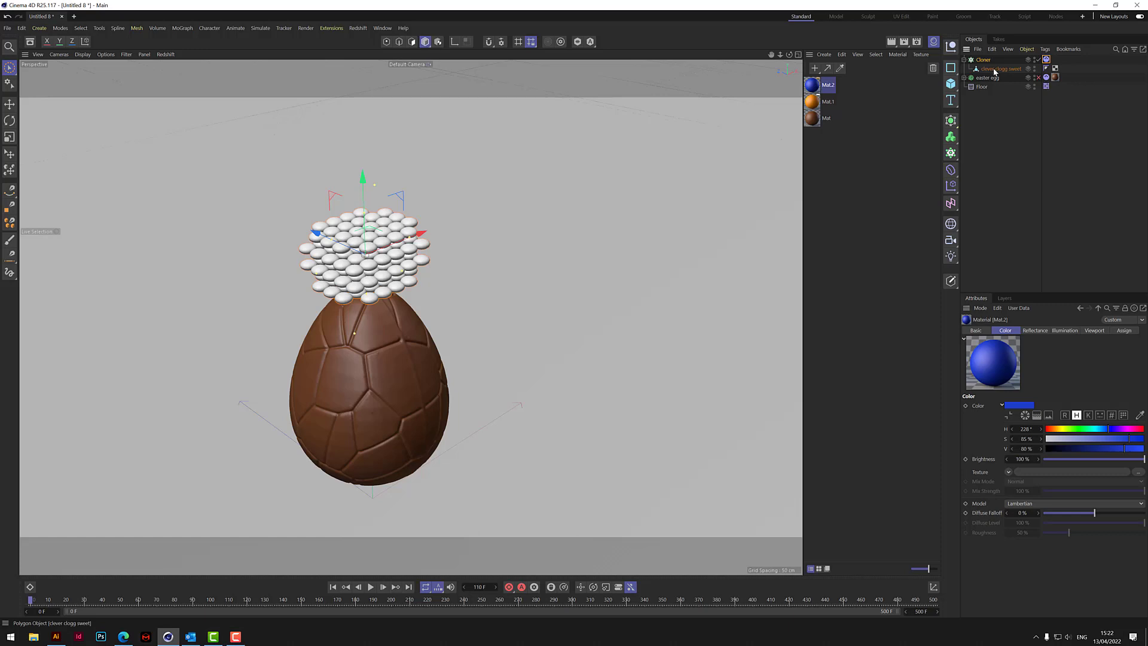
Step: Duplicate the sweet inside the Cloner to make three, applying the blue material to the first and orange to the second
left_click_drag(994, 71, 1000, 86, "ctrl")
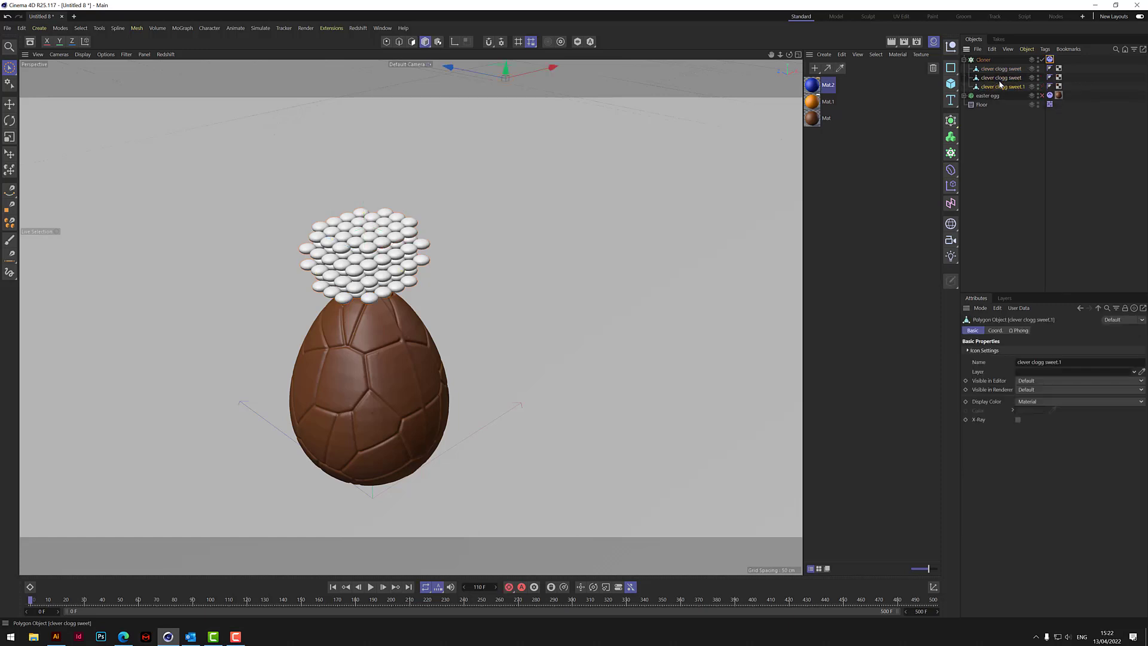
left_click(1005, 123)
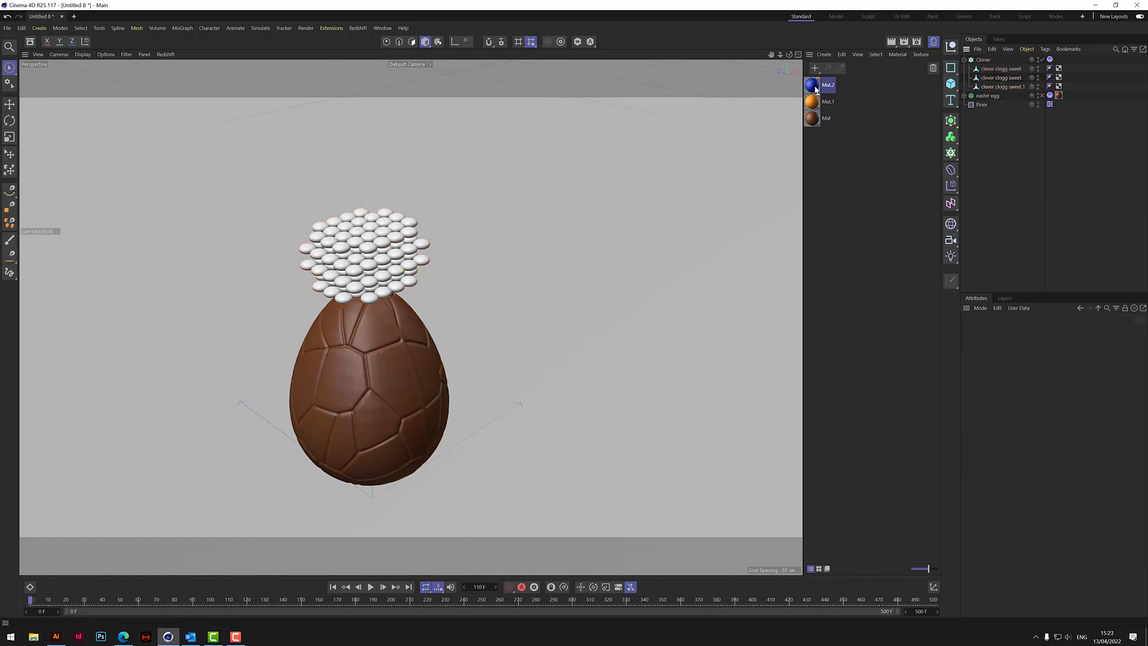
left_click_drag(997, 72, 998, 69)
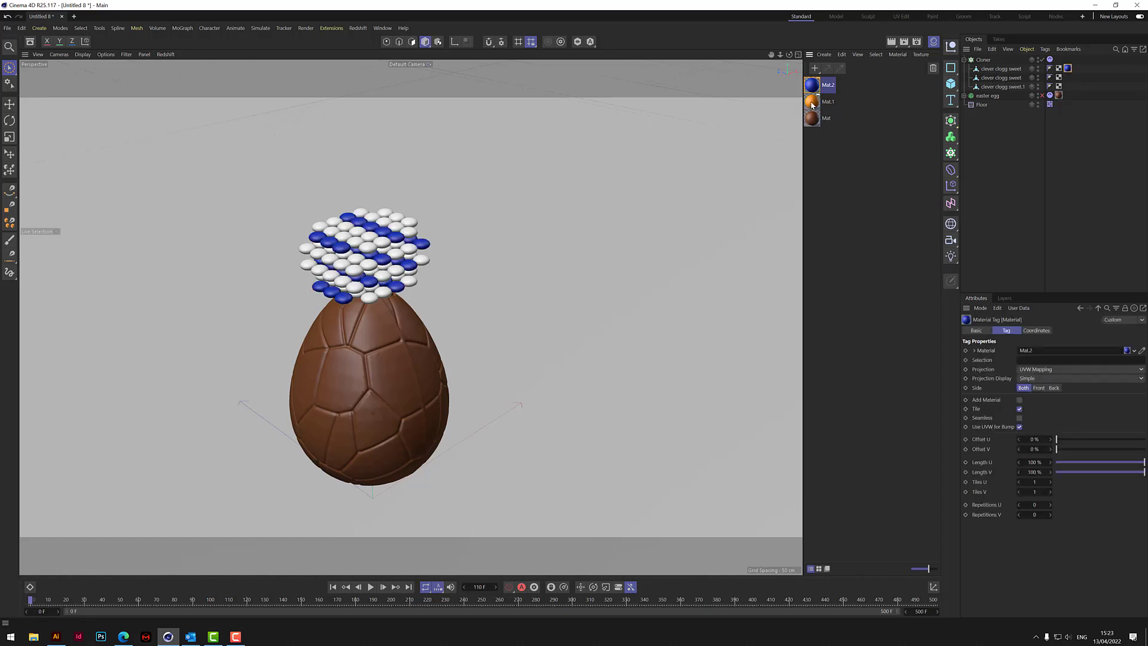
left_click_drag(812, 105, 1013, 78)
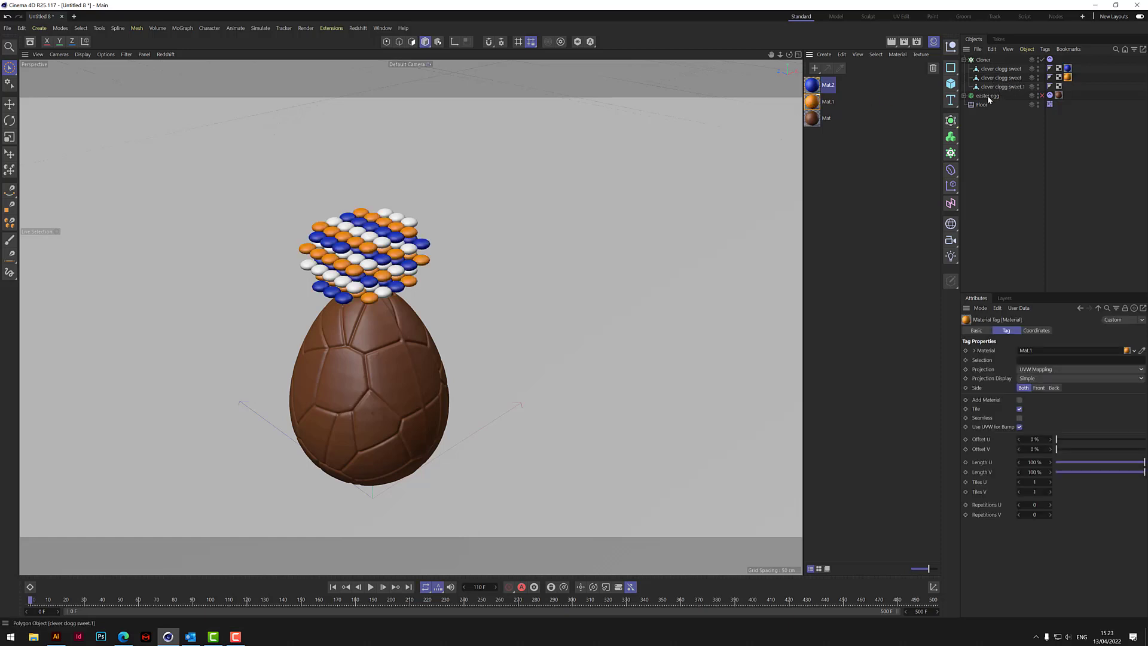
Step: Create a red material with hue 360°, saturation 100% and value 80%, and apply it to the third sweet
left_click(814, 70)
mouse_move(1133, 429)
left_mouse_down()
mouse_move(1138, 442)
mouse_move(1144, 429)
left_mouse_up()
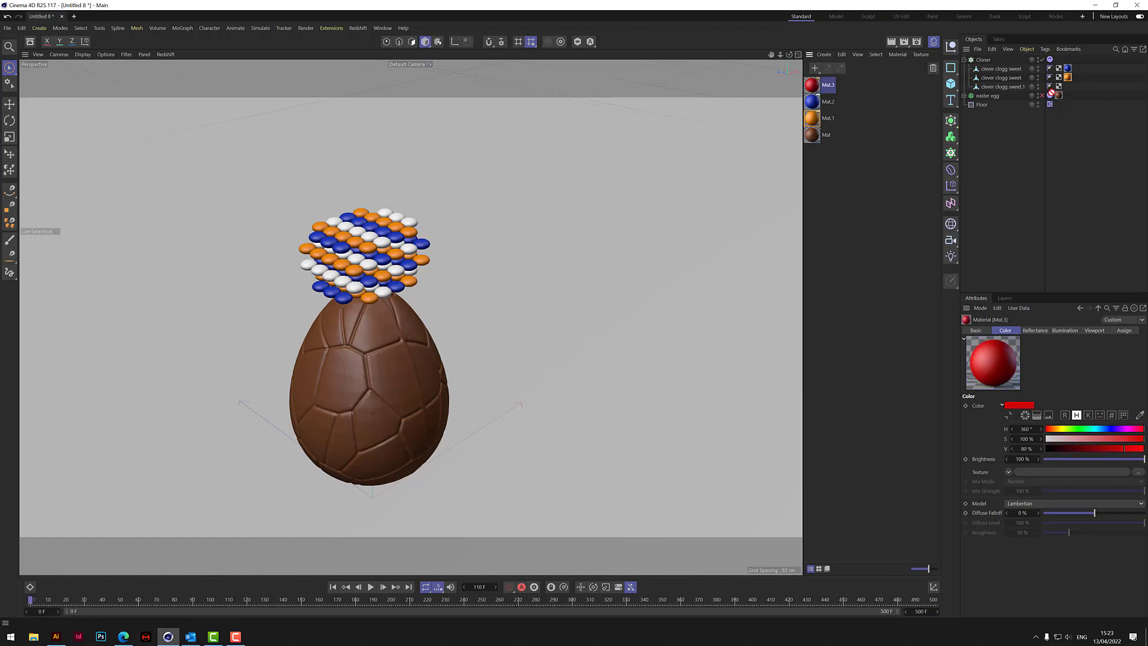
left_click_drag(1051, 94, 1002, 87)
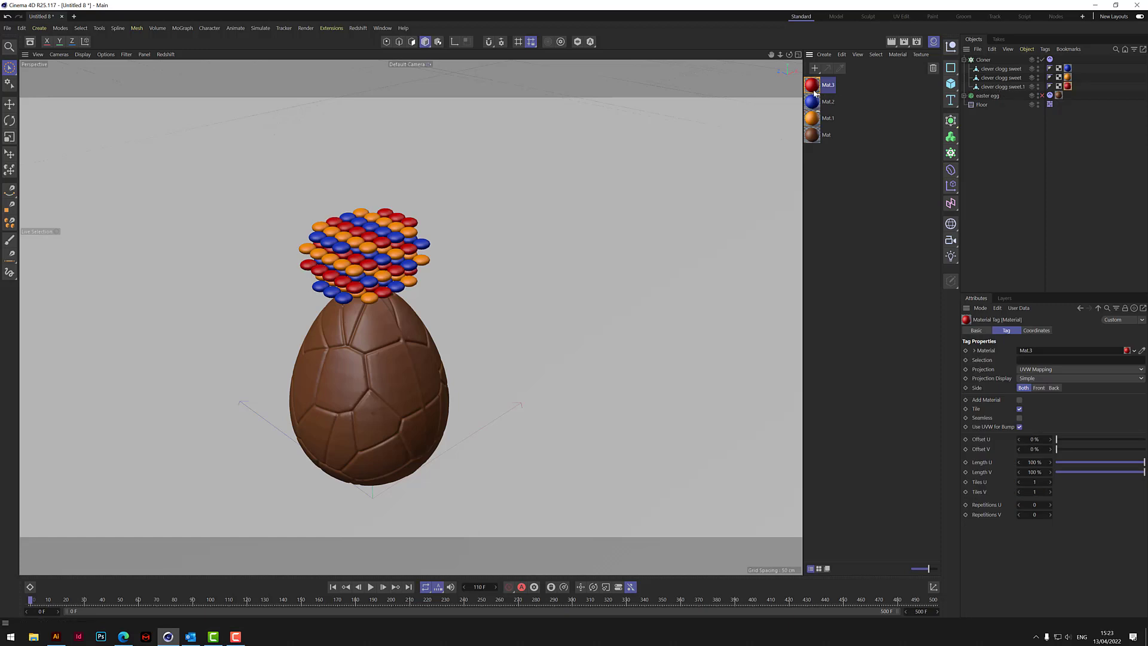
Step: Create a yellow material with hue 59°, saturation 70% and value 100%, and apply it to a fourth copy of the sweet
double_click(887, 135)
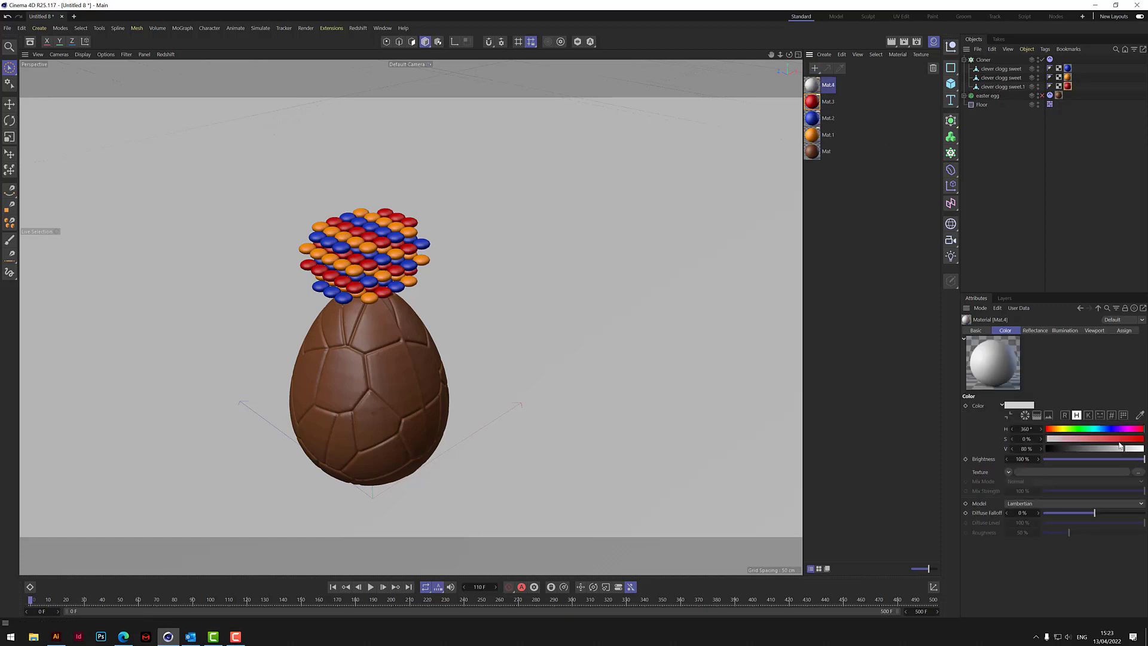
left_click(1062, 432)
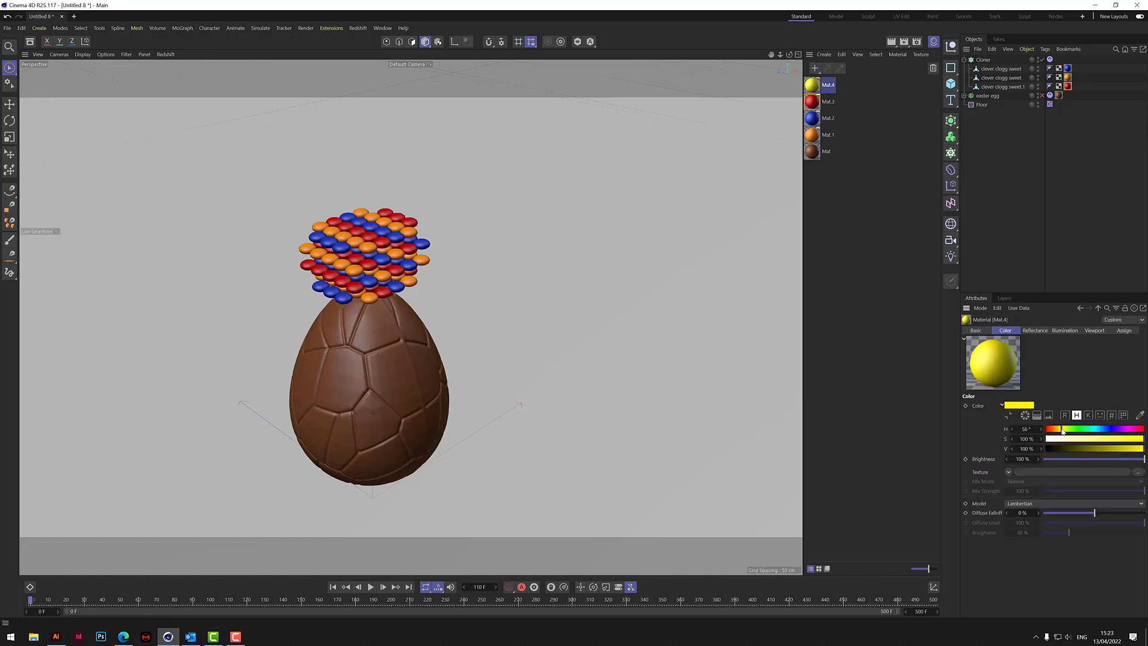
left_click_drag(1062, 431, 1060, 432)
left_click(1114, 438)
left_click_drag(1062, 431, 1064, 431)
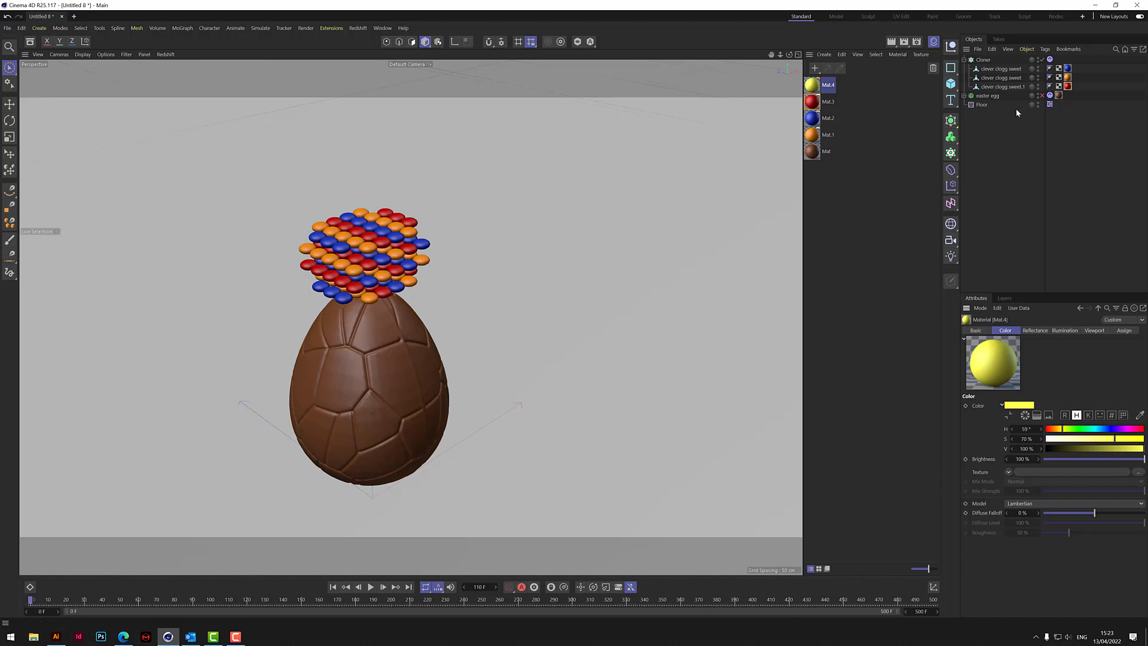
left_click_drag(989, 87, 994, 96, "ctrl")
left_click_drag(811, 88, 1068, 95)
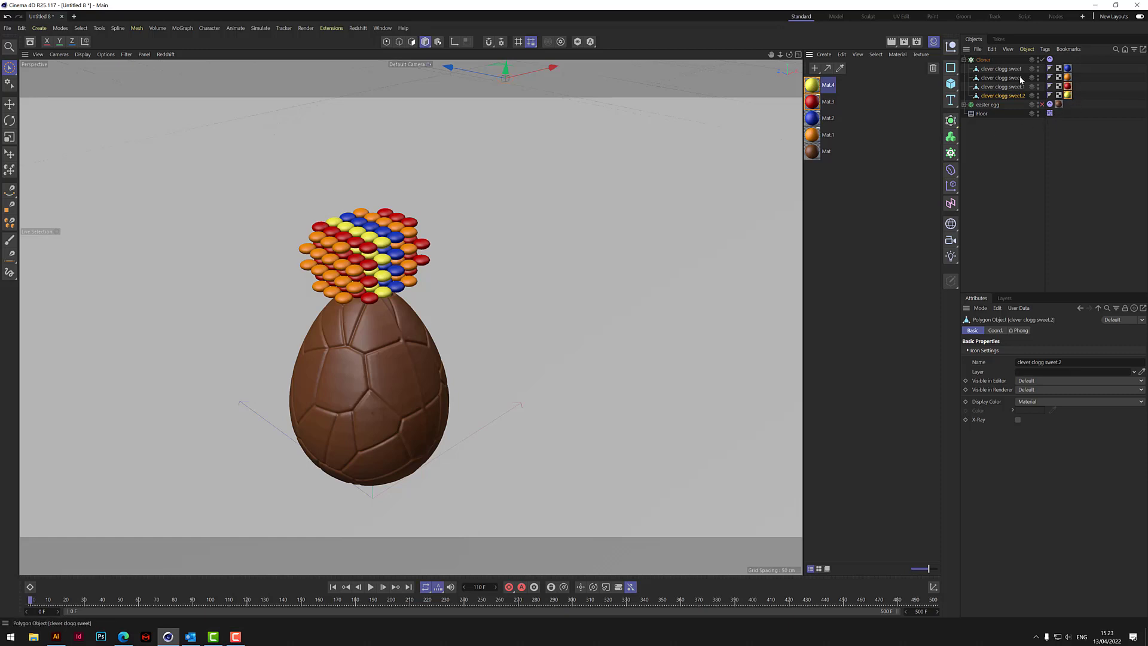
Step: Set the Cloner's Clones distribution to Random so the sweet colours are mixed
left_click(983, 60)
left_click(1035, 372)
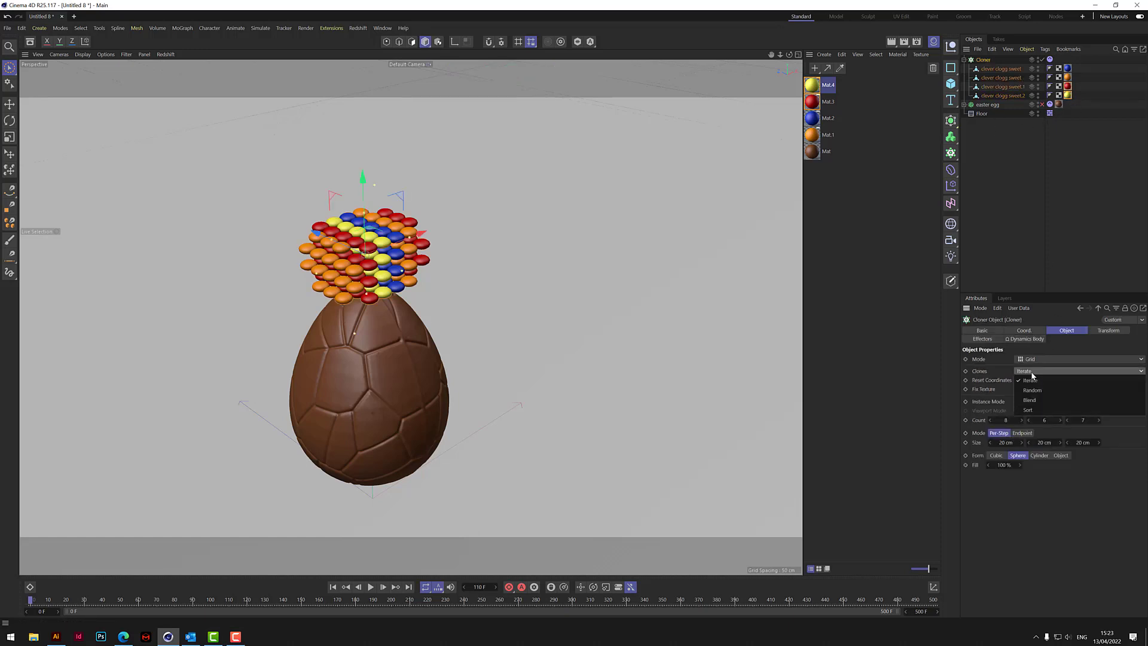
left_click(1038, 396)
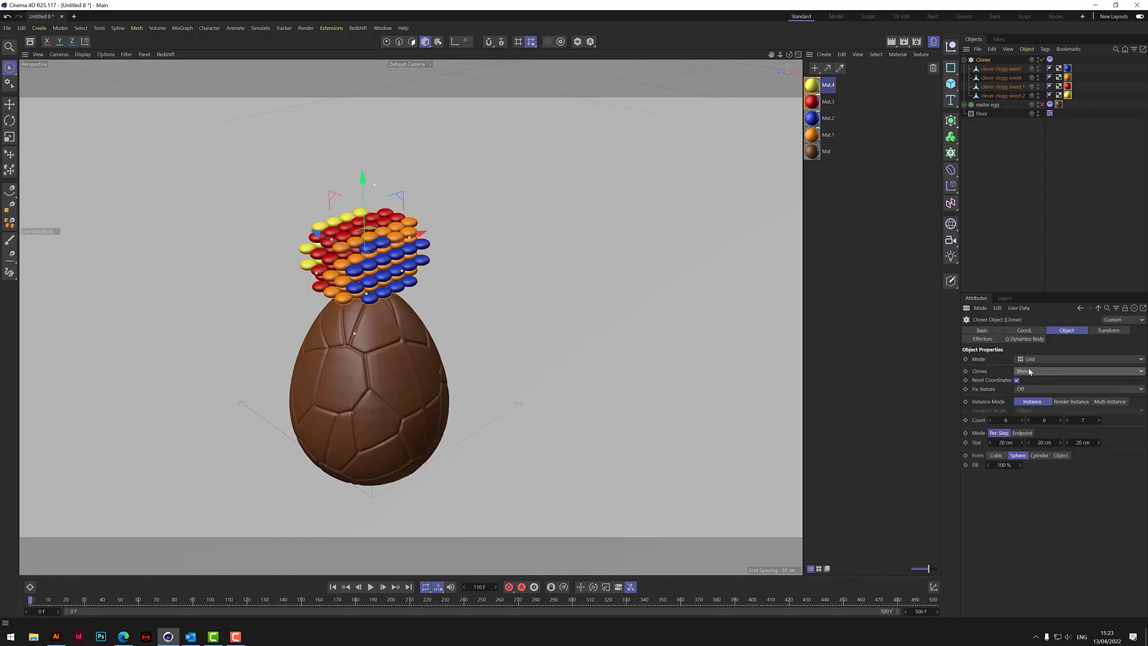
left_click(1029, 371)
left_click(1058, 388)
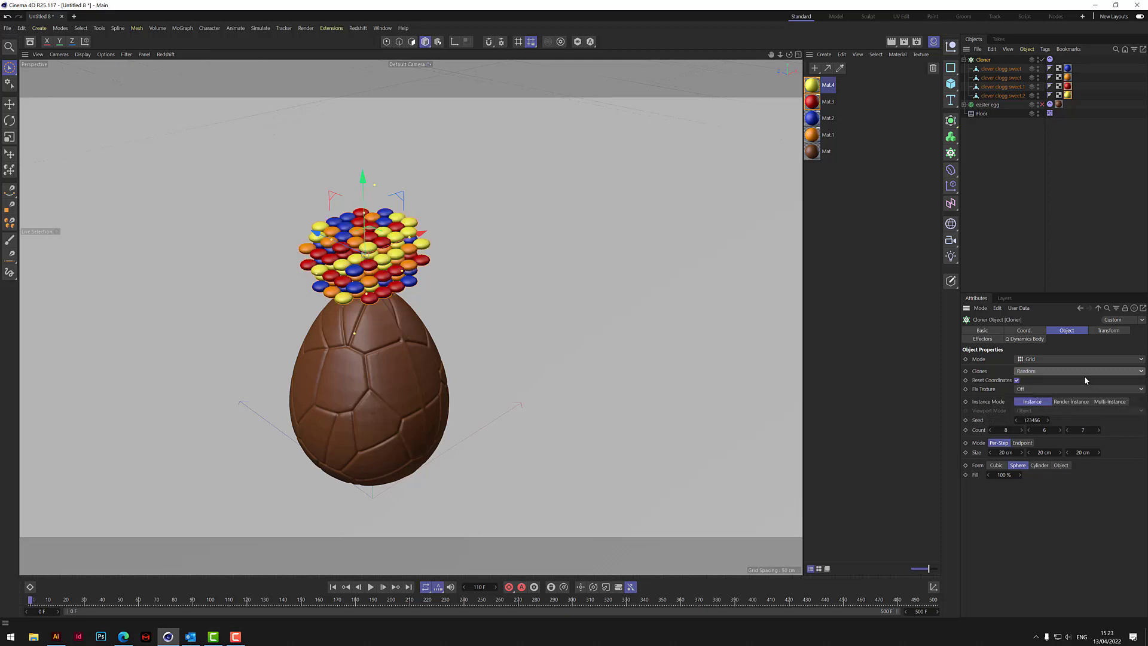
Step: Change the default specular type of all four sweet materials to Beckmann
left_click(812, 83)
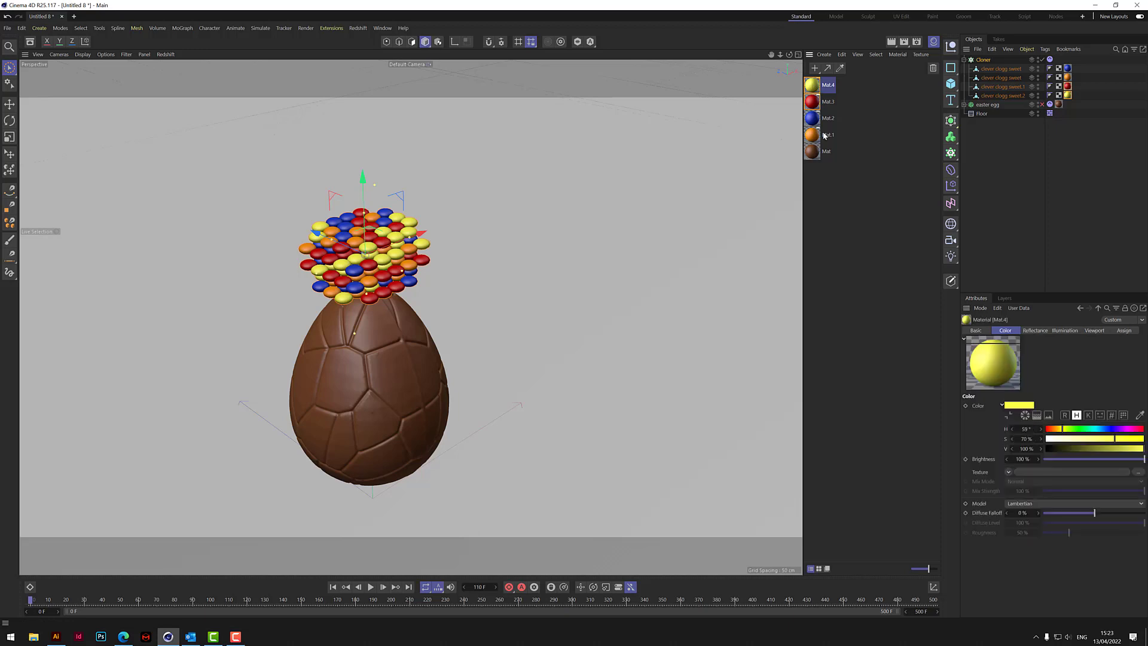
left_click(813, 135, "shift")
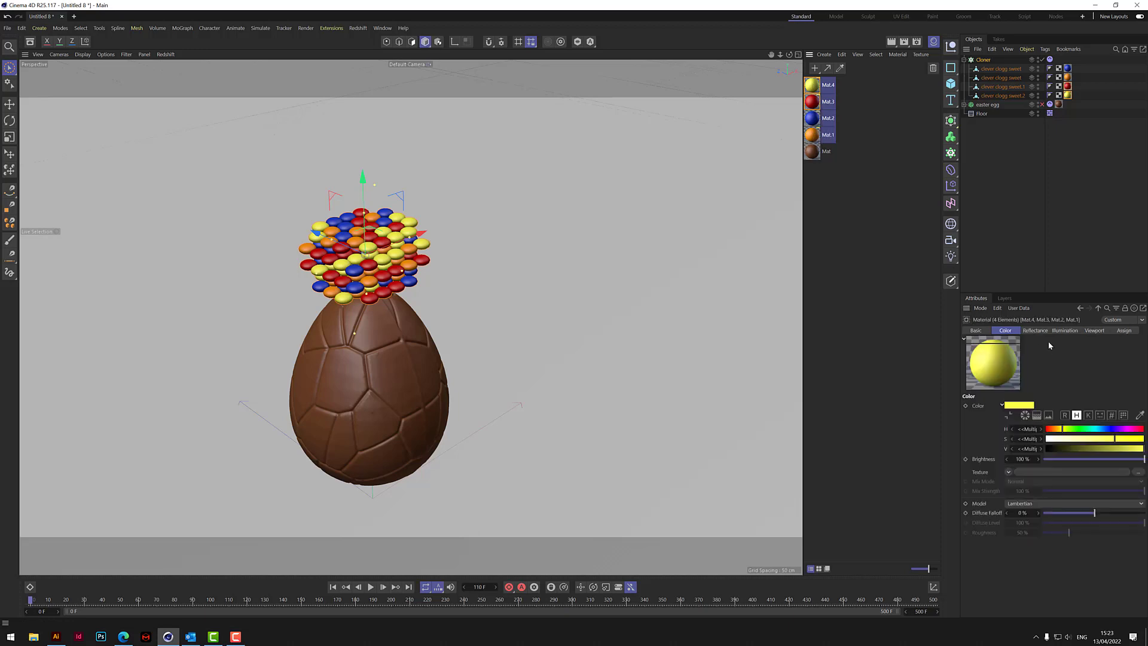
left_click(1035, 331)
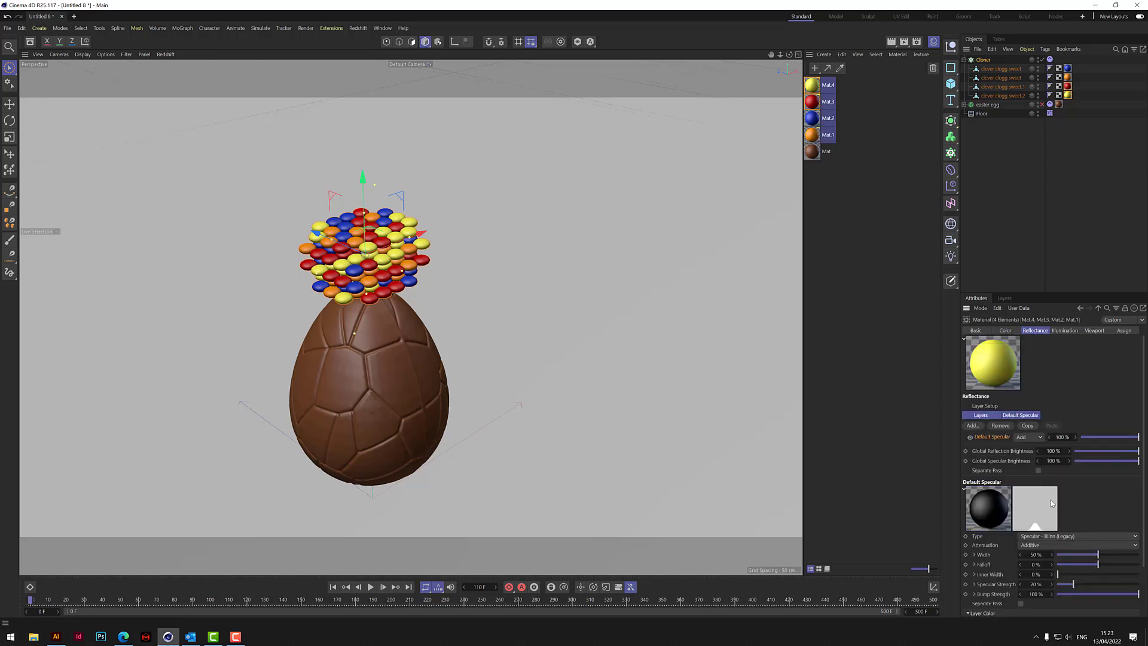
left_click(1043, 534)
left_click(1039, 417)
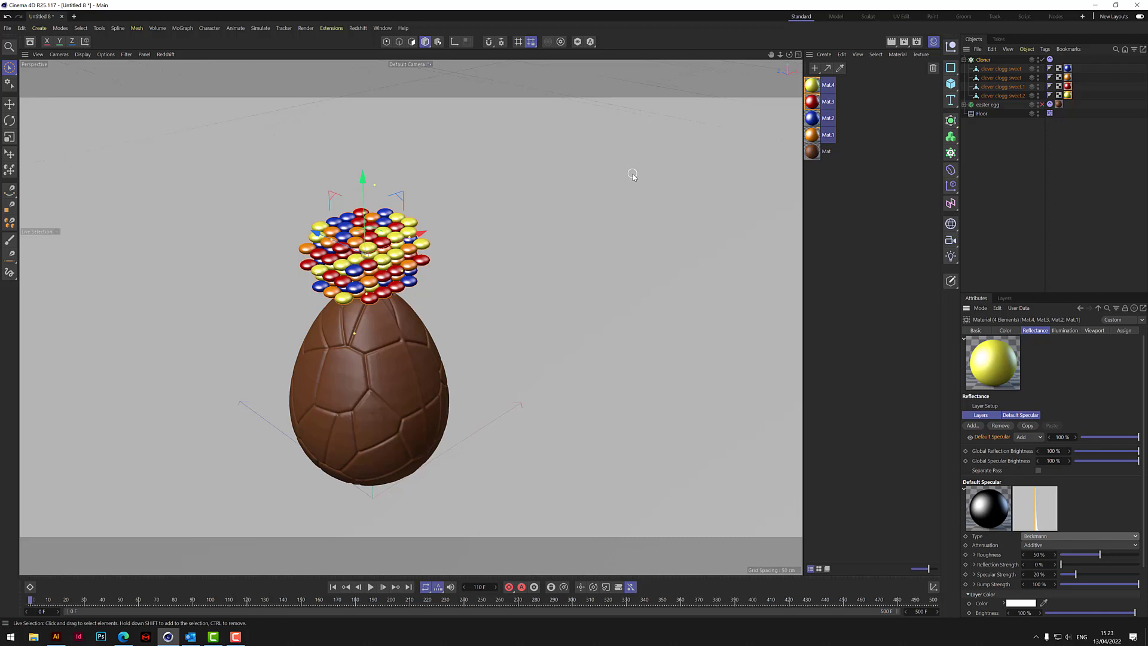
Step: Lower the cloner until the sweets sit inside the egg, and enable the easter egg object
left_click(985, 60)
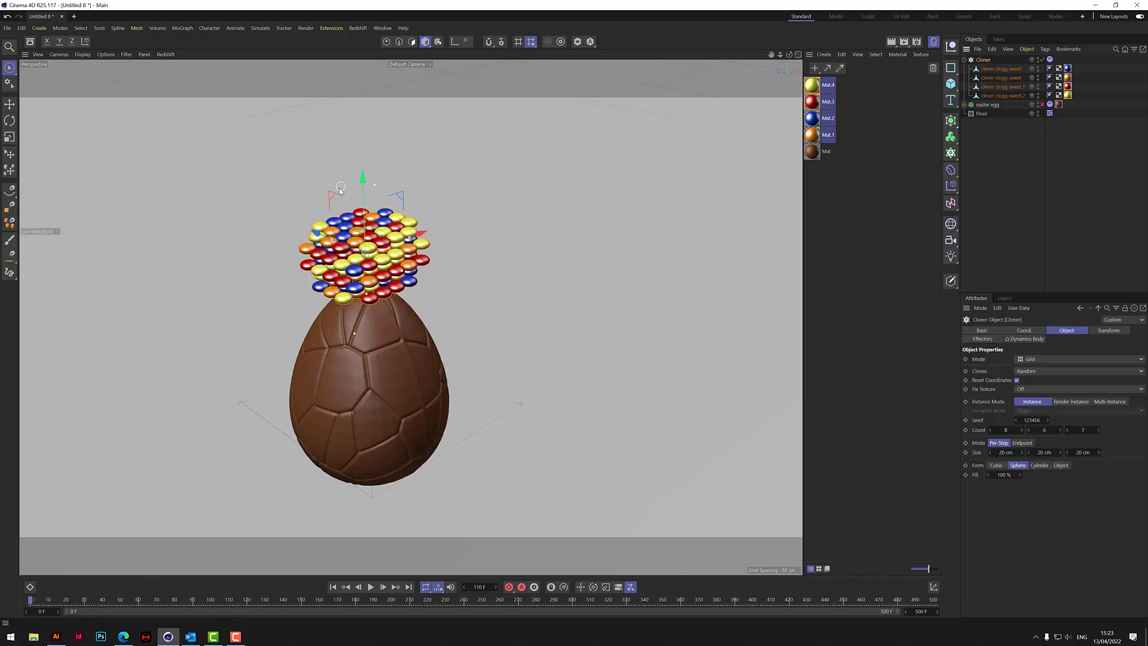
left_click_drag(365, 178, 381, 299)
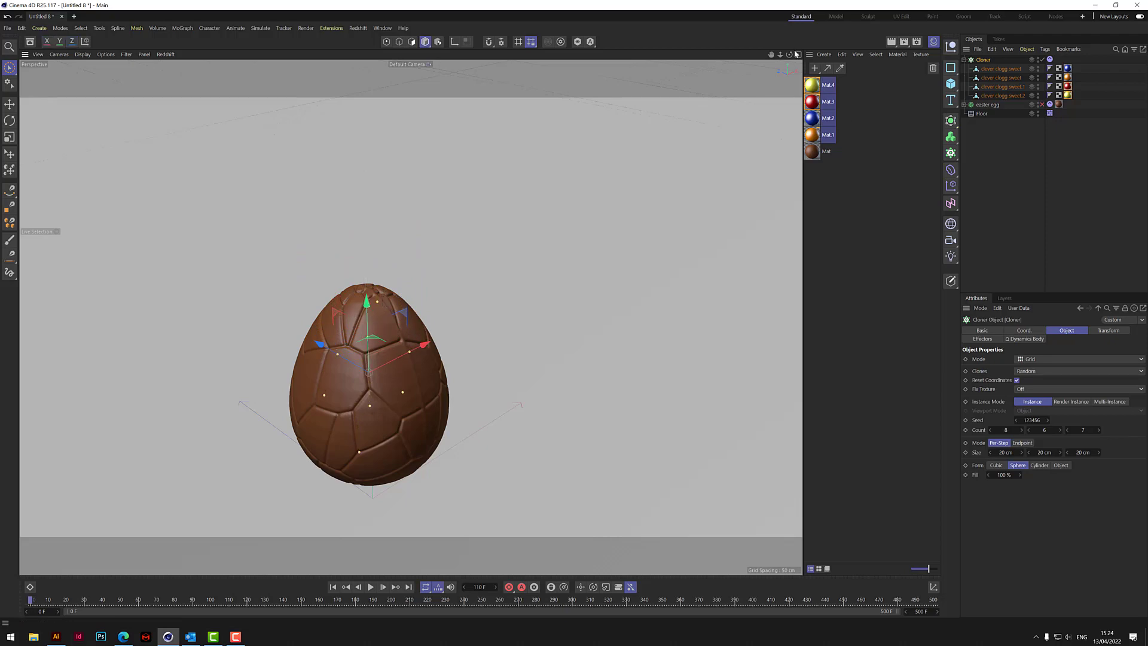
left_click_drag(789, 54, 853, 10)
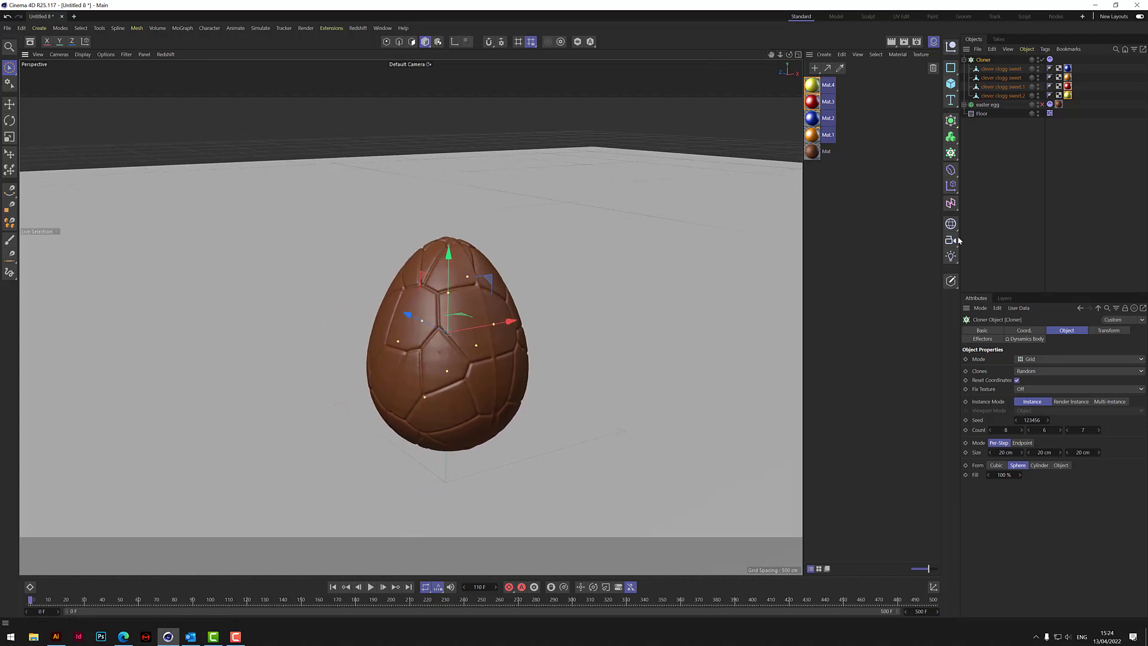
left_click(1011, 153)
left_click(1041, 104)
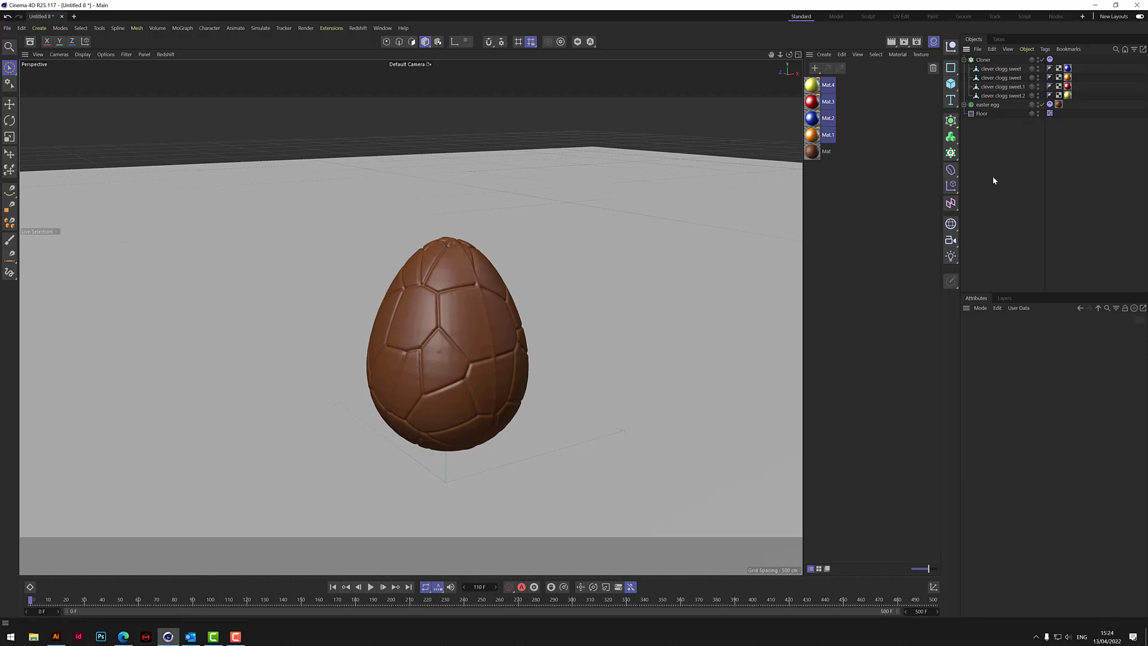
Step: Play the simulation of the egg breaking and pause it once the sweets have spilled out
left_click(371, 588)
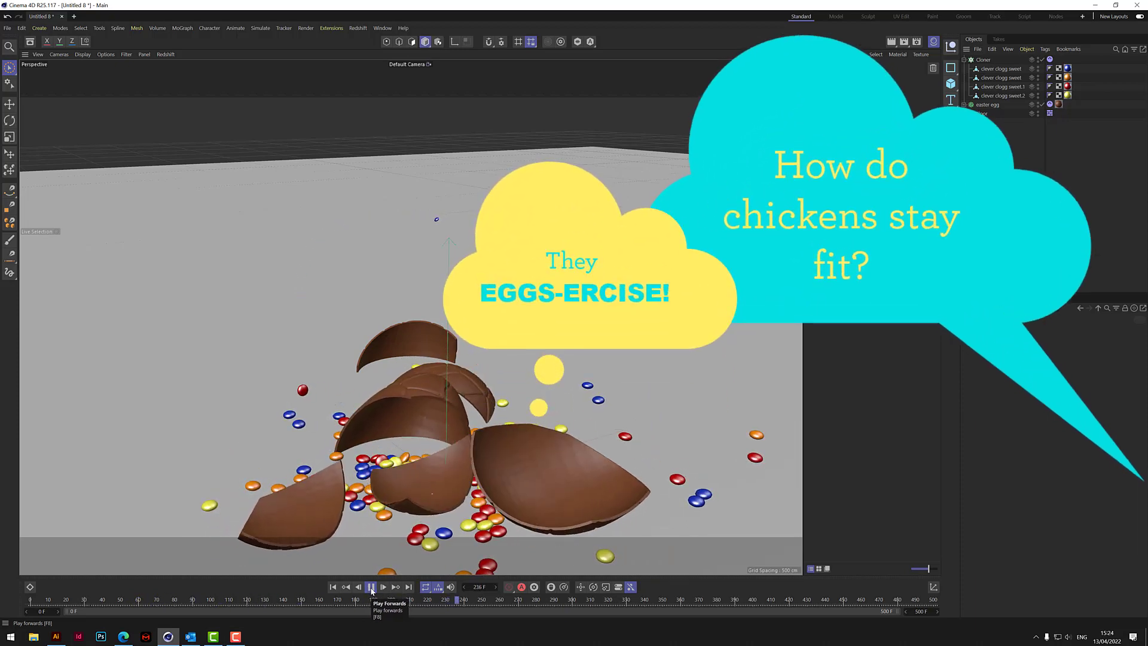
left_click(370, 587)
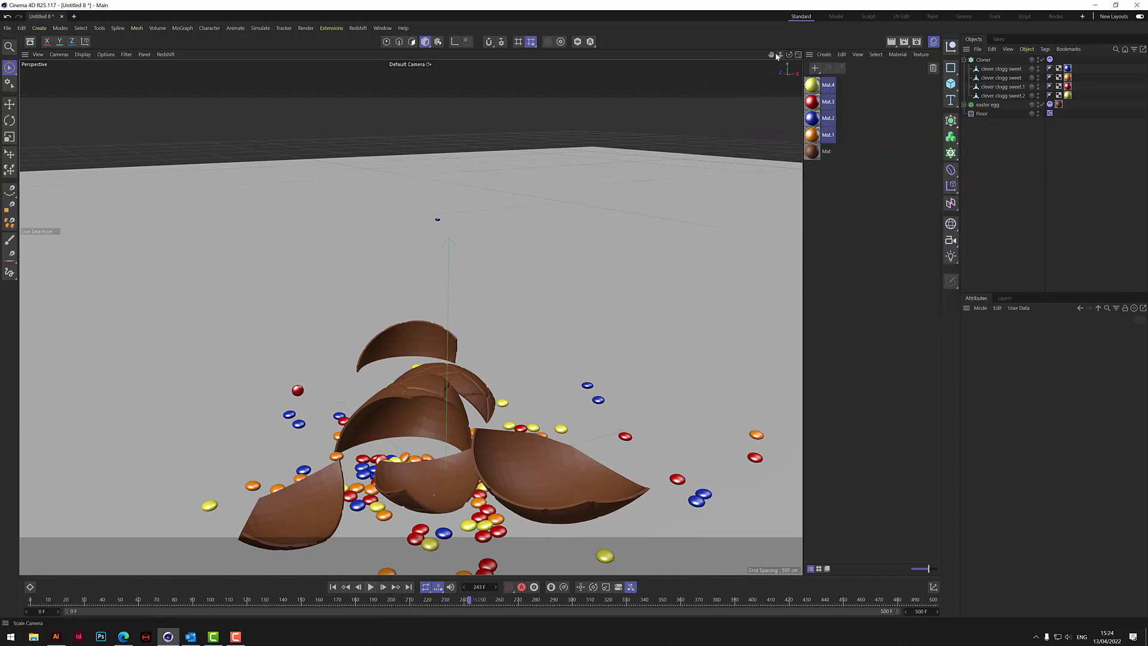
scroll(510, 468, "up", 8)
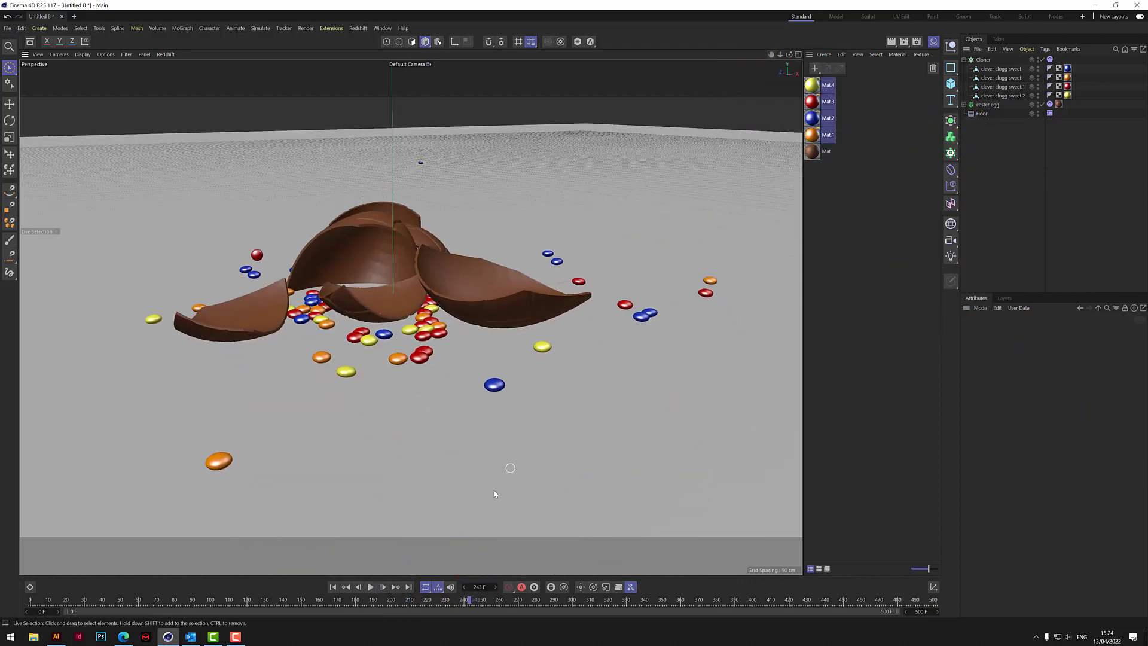
Step: Replay the simulation from the first frame to frame 280 and inspect the broken shell and sweets from a higher angle
left_click(333, 586)
left_click(370, 586)
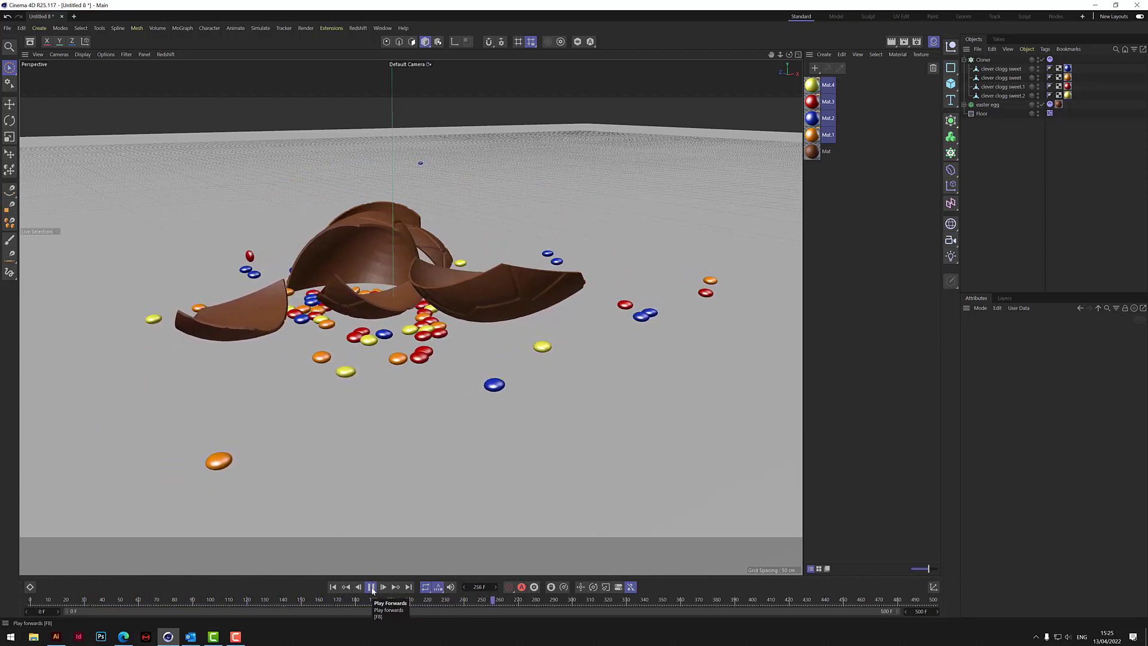
left_click(372, 587)
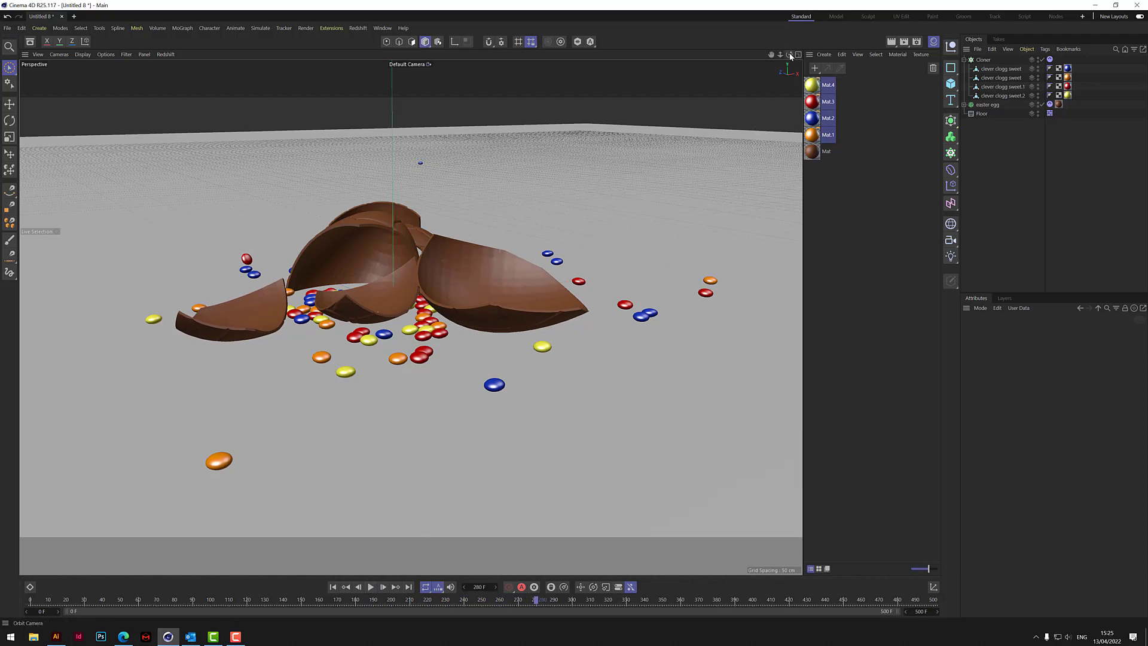
mouse_move(790, 54)
left_mouse_down()
mouse_move(736, 48)
mouse_move(622, 134)
mouse_move(790, 134)
mouse_move(841, 204)
mouse_move(966, 150)
mouse_move(983, 122)
mouse_move(1038, 105)
mouse_move(1073, 113)
mouse_move(1016, 153)
mouse_move(754, 179)
mouse_move(703, 132)
mouse_move(705, 108)
mouse_move(787, 60)
left_mouse_up()
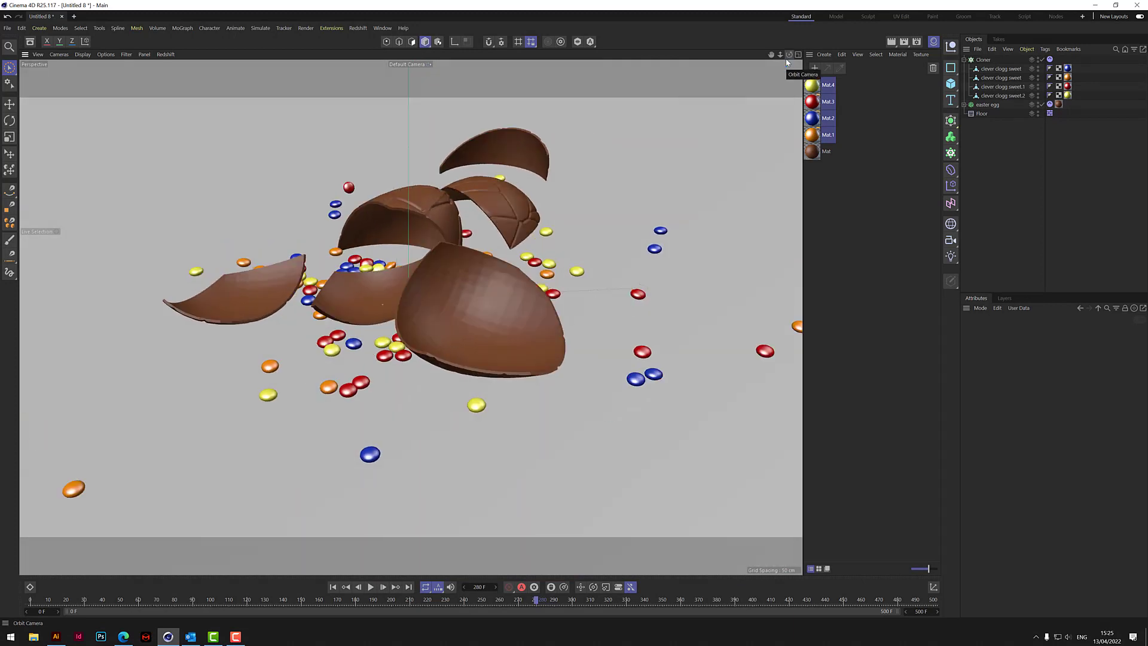